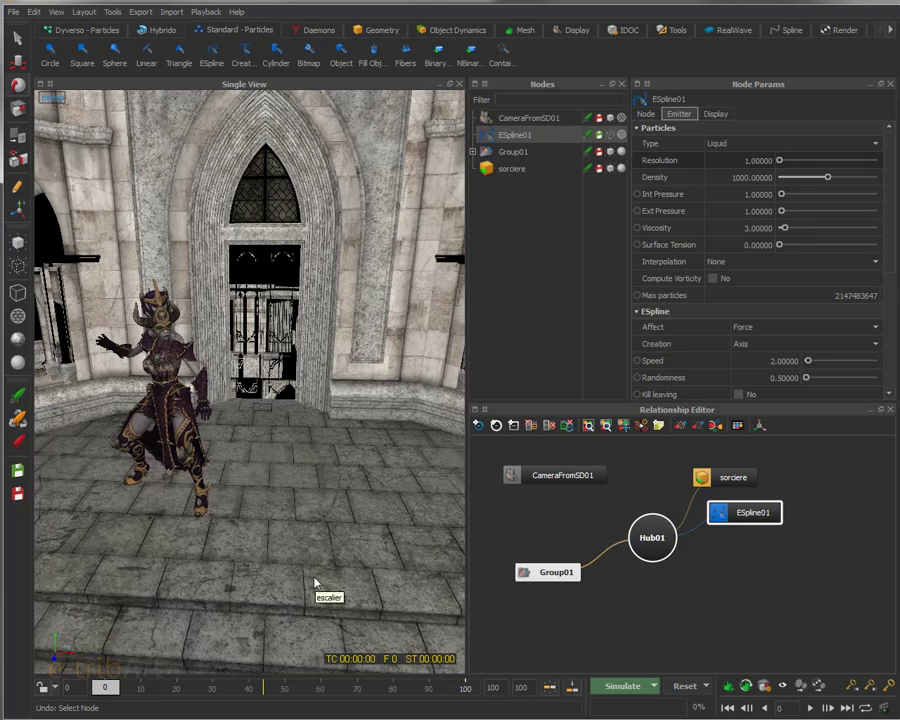
# Spread out the ESpline01, sorciere and Hub01 nodes in the Relationship Editor.
pyautogui.moveTo(749, 514); pyautogui.dragTo(779, 552)
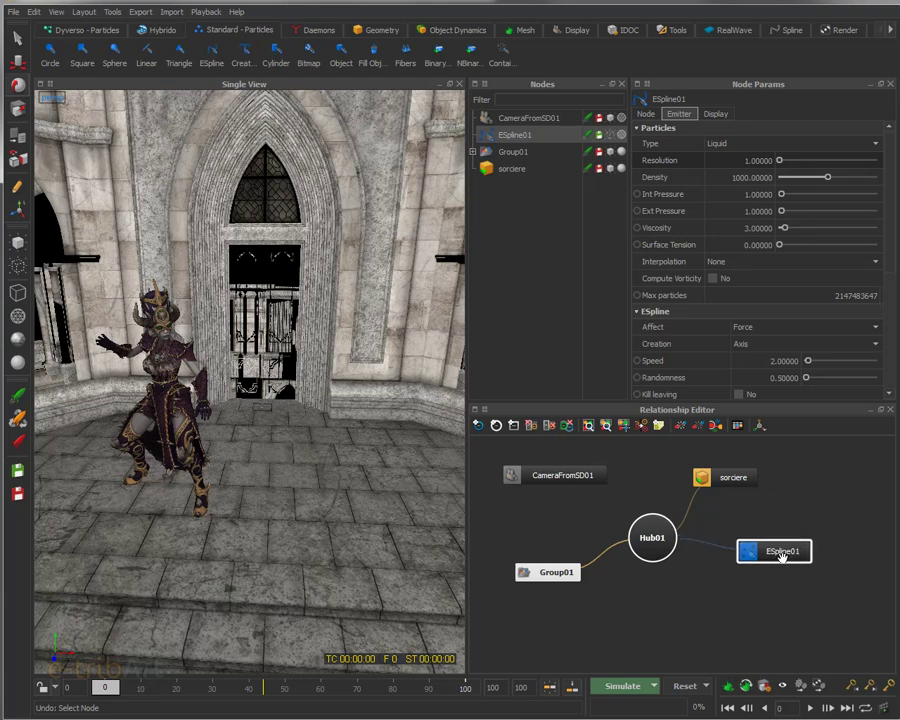
pyautogui.moveTo(741, 481)
pyautogui.mouseDown()
pyautogui.moveTo(749, 473)
pyautogui.moveTo(725, 489)
pyautogui.moveTo(744, 484)
pyautogui.mouseUp()
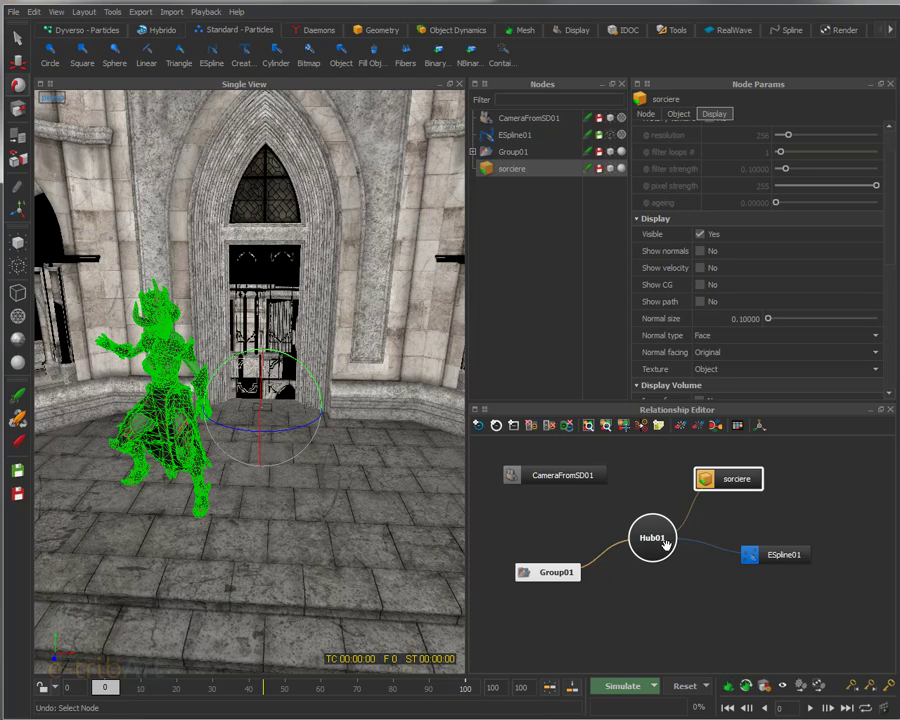
pyautogui.moveTo(651, 539); pyautogui.dragTo(656, 555)
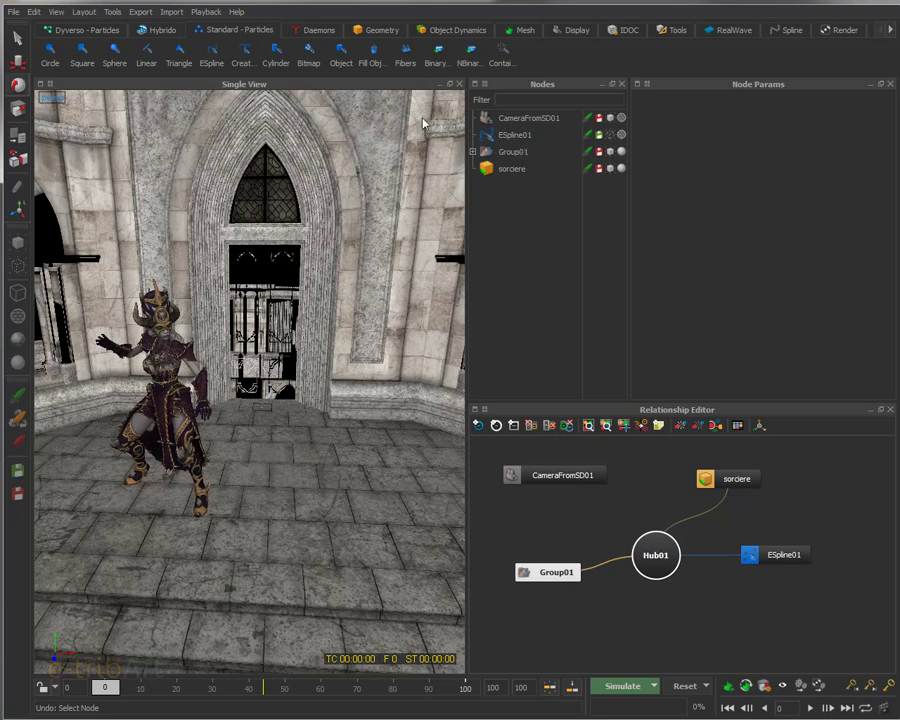
pyautogui.click(326, 33)
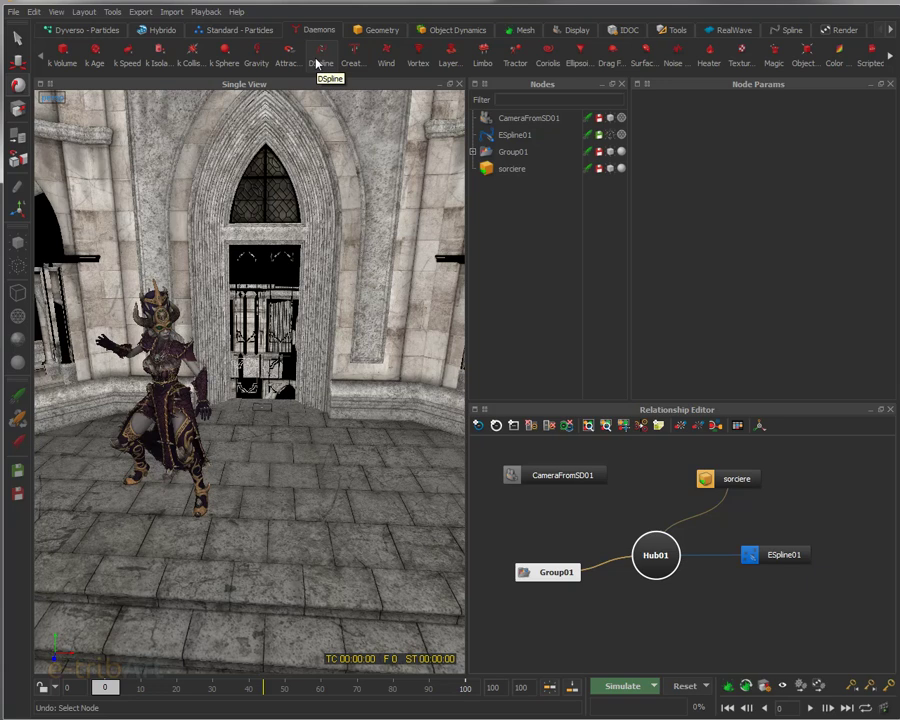
pyautogui.click(212, 32)
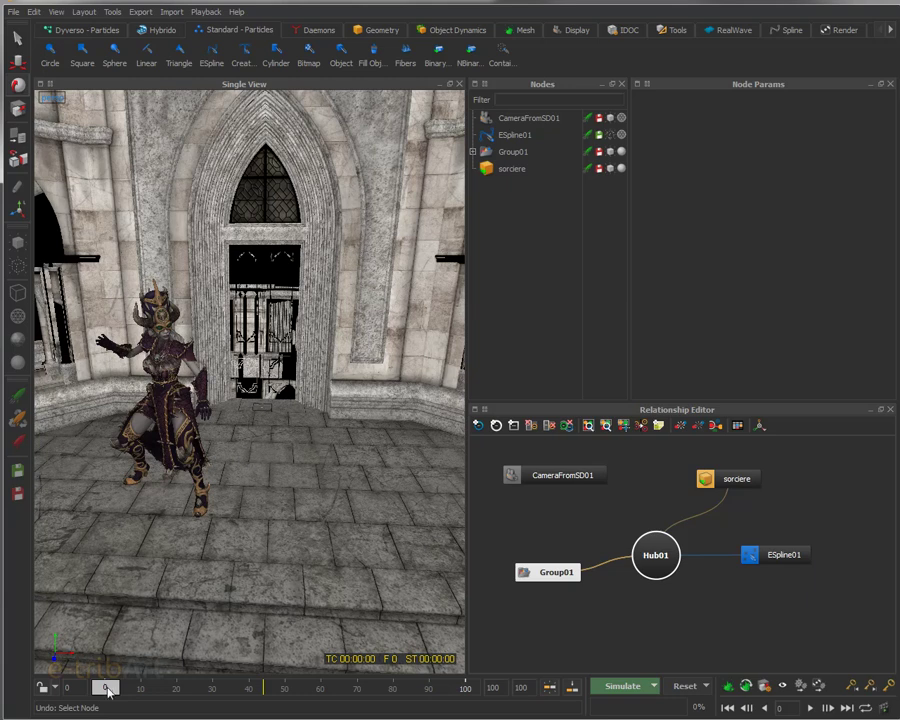
# Preview the sorciere character's animation up to frame 32 and return to frame 0.
pyautogui.scroll(3, 223, 556)
pyautogui.scroll(3, 220, 557)
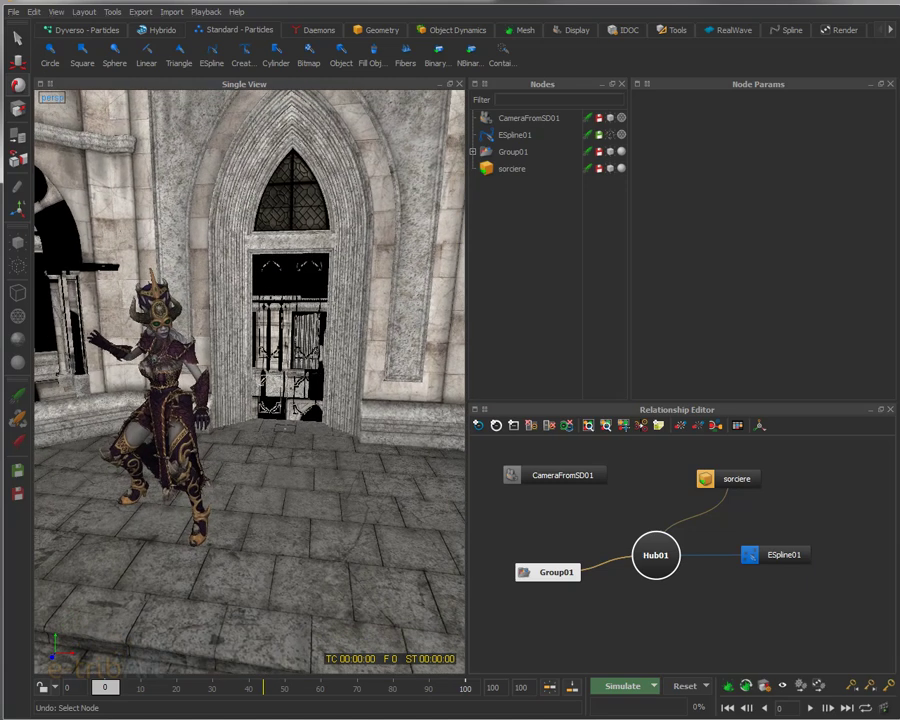
pyautogui.moveTo(104, 688); pyautogui.dragTo(222, 697)
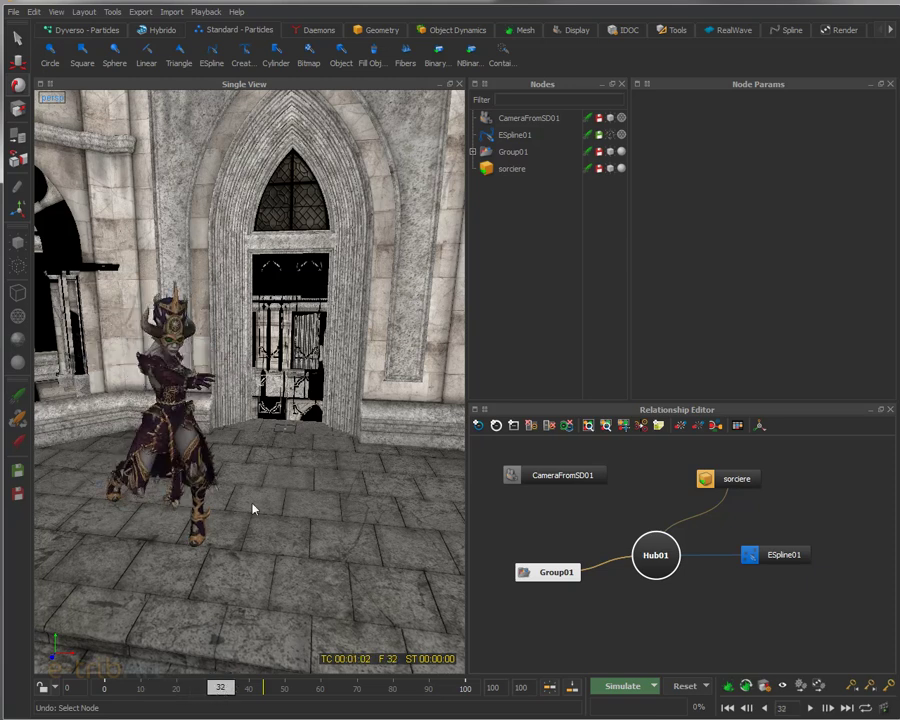
pyautogui.click(104, 690)
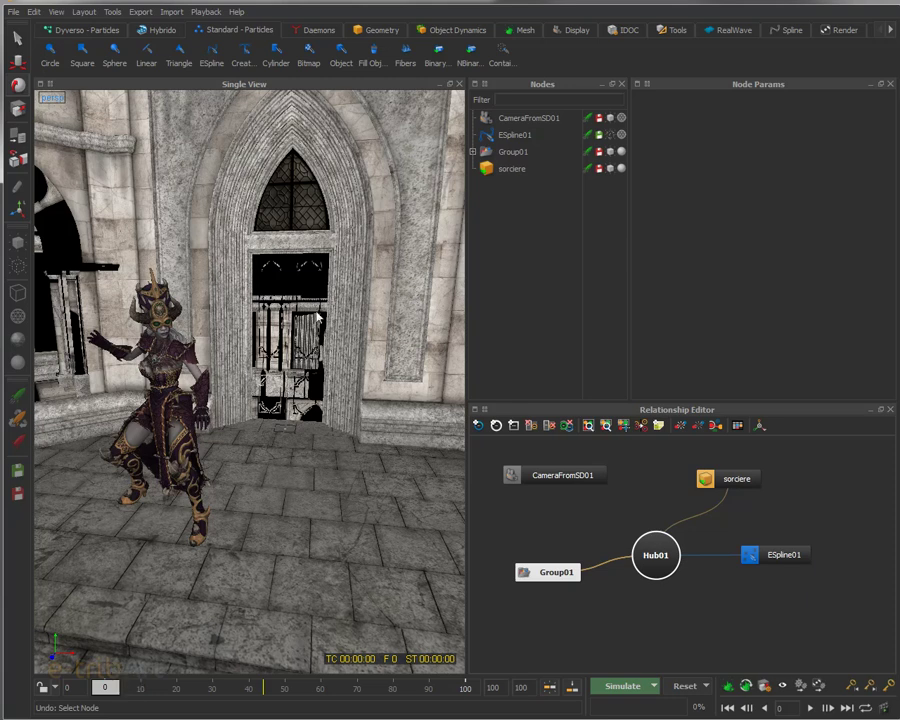
# Select ESpline01 and examine how its rings line up with the sorciere character's hand at frame 21.
pyautogui.click(515, 135)
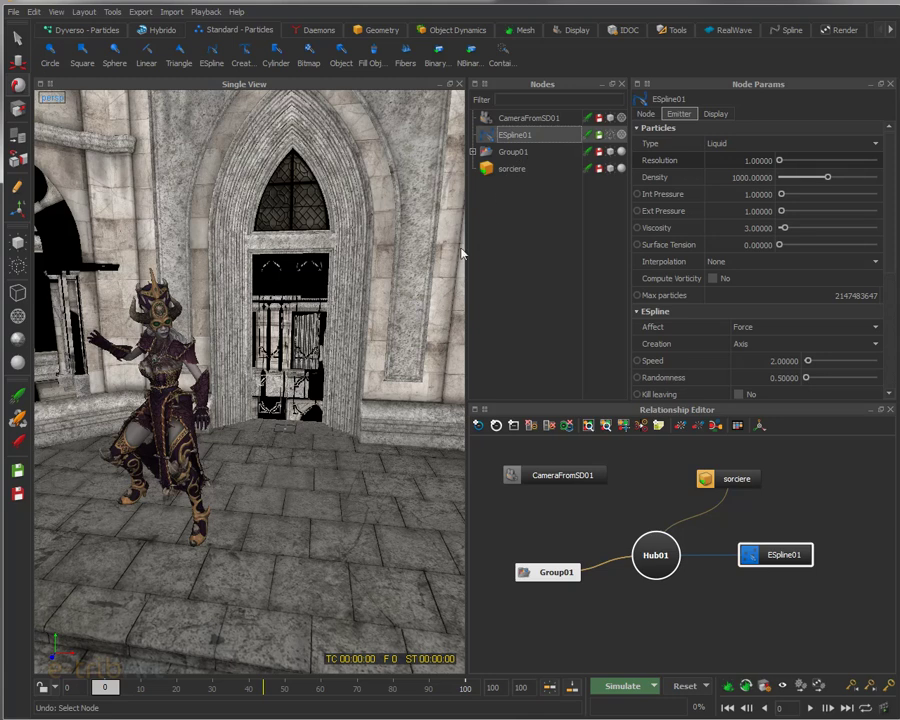
pyautogui.click(18, 250)
pyautogui.keyDown('alt'); pyautogui.moveTo(315, 494); pyautogui.dragTo(205, 527); pyautogui.keyUp('alt')
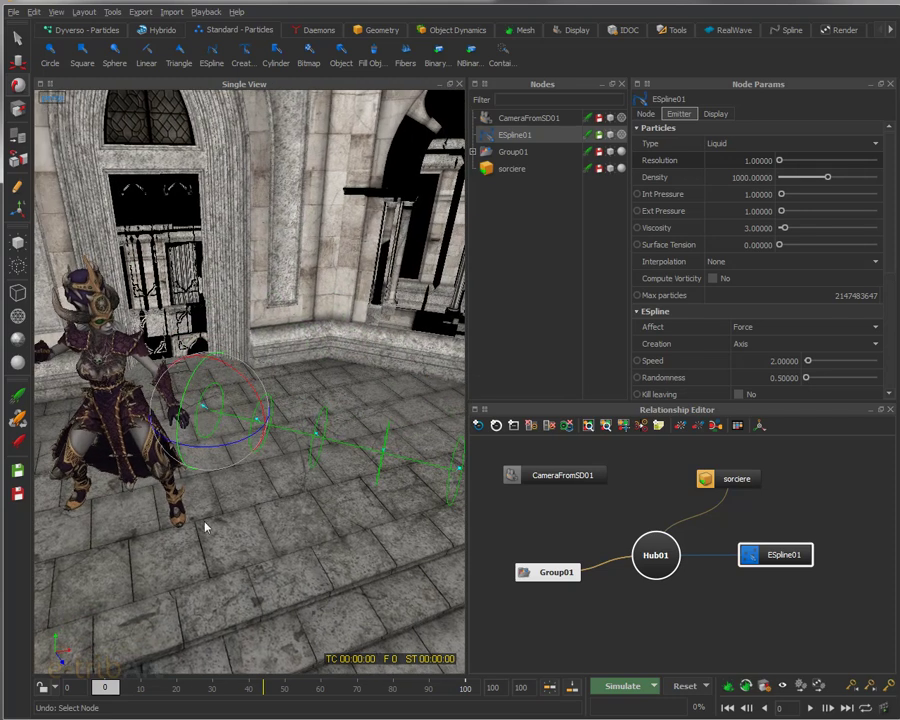
pyautogui.moveTo(92, 690); pyautogui.dragTo(185, 708)
pyautogui.keyDown('alt'); pyautogui.moveTo(227, 492); pyautogui.dragTo(267, 443); pyautogui.keyUp('alt')
# Try moving the ESpline01 emitter near the character's hand with the Move tool, and undo the move.
pyautogui.press('w')
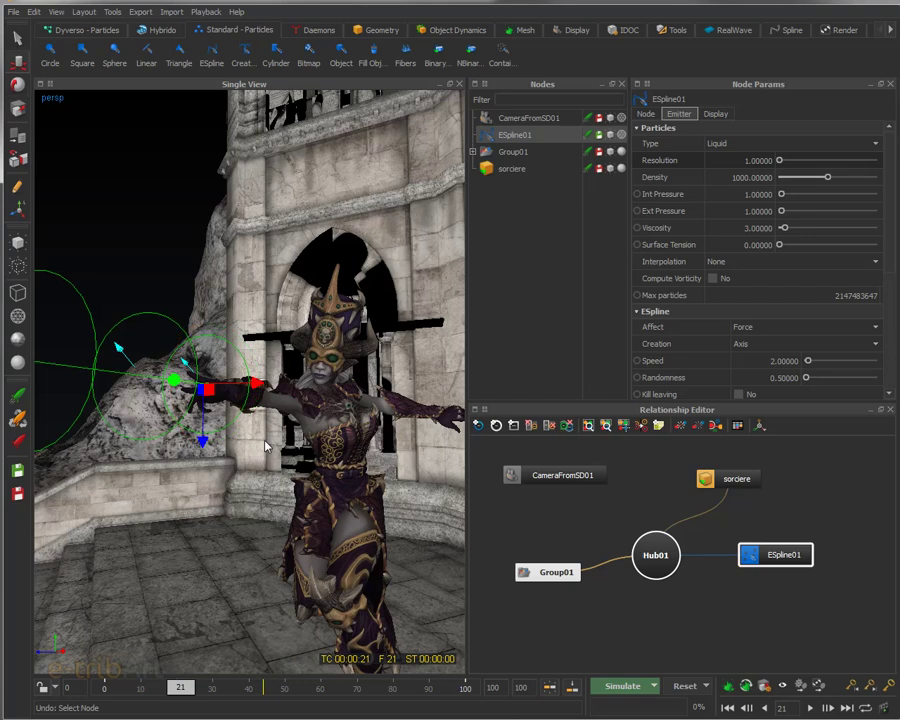
pyautogui.keyDown('alt'); pyautogui.moveTo(205, 445); pyautogui.dragTo(162, 533); pyautogui.keyUp('alt')
pyautogui.moveTo(214, 331); pyautogui.dragTo(302, 368)
pyautogui.hotkey('ctrl', 'z')
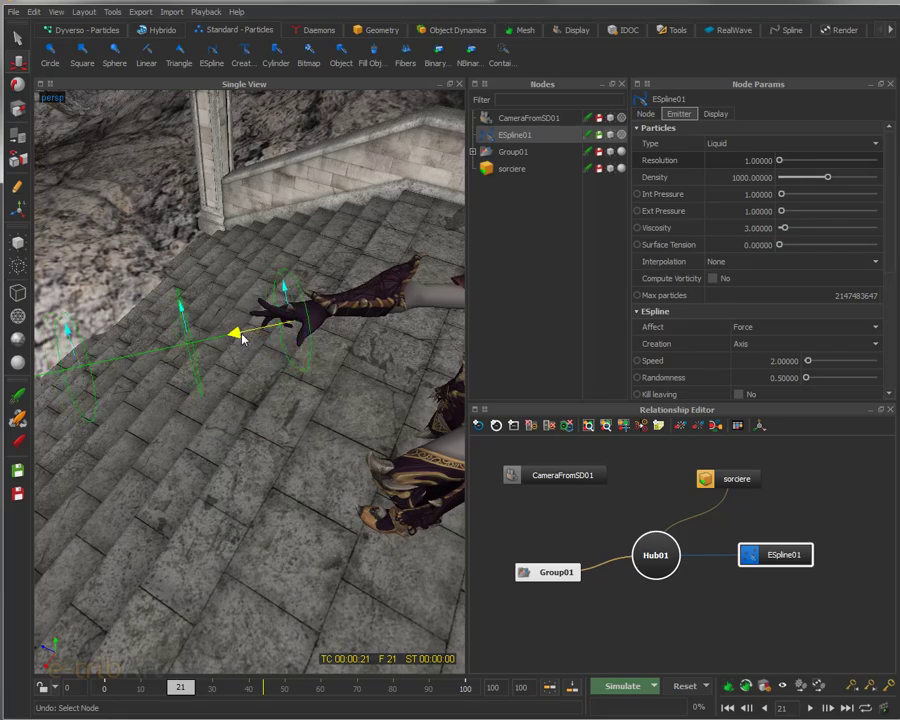
pyautogui.keyDown('alt'); pyautogui.moveTo(242, 337); pyautogui.dragTo(280, 540); pyautogui.keyUp('alt')
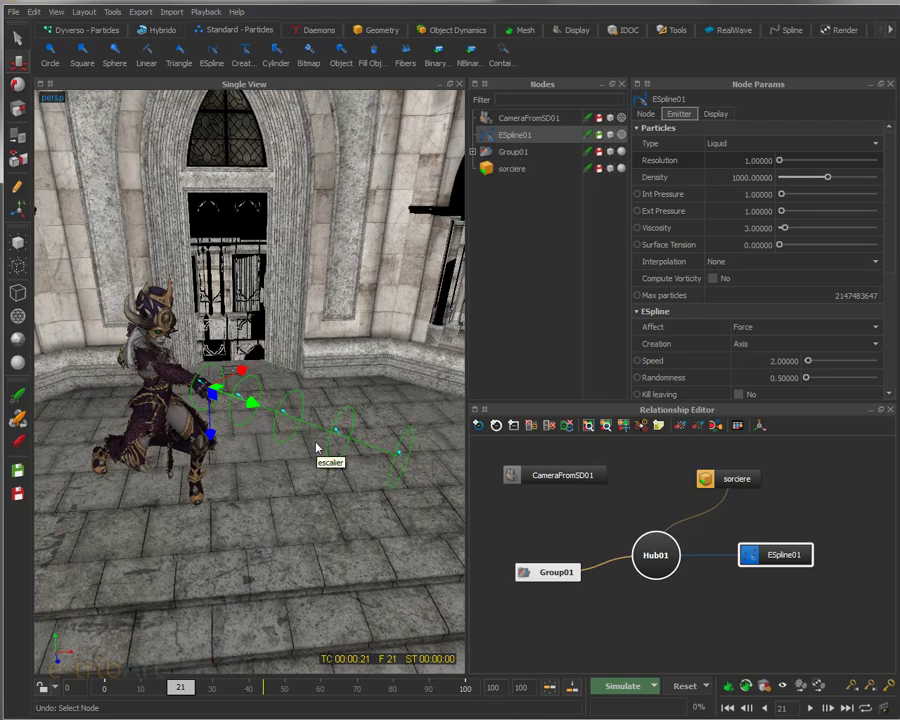
pyautogui.keyDown('alt'); pyautogui.moveTo(307, 477); pyautogui.dragTo(231, 484); pyautogui.keyUp('alt')
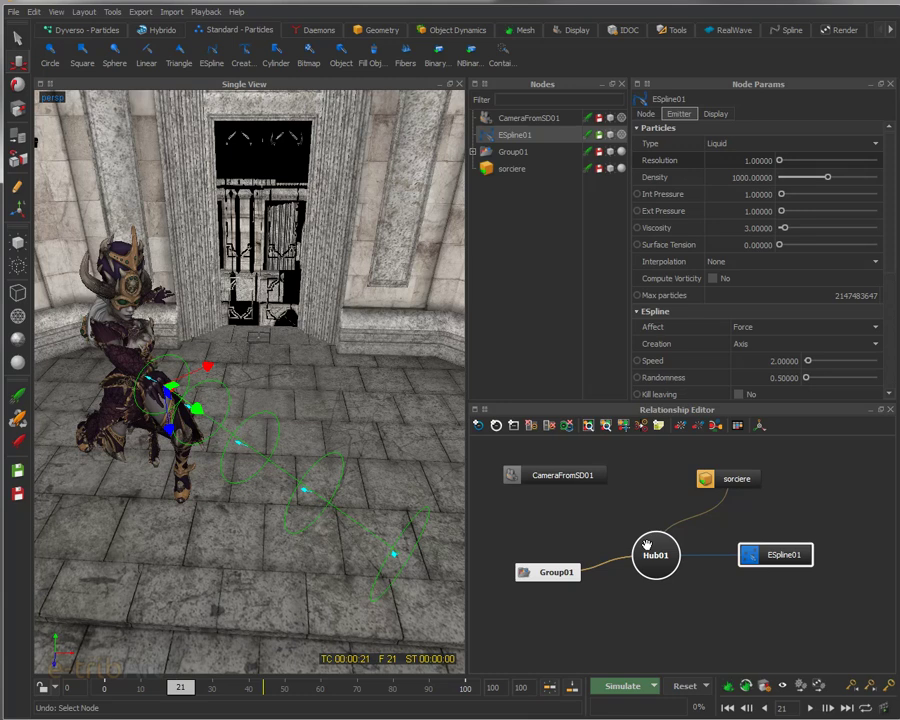
# Move Hub01 lower in the Relationship Editor and check the CameraFromSD01 and Group01 nodes.
pyautogui.moveTo(652, 552); pyautogui.dragTo(670, 597)
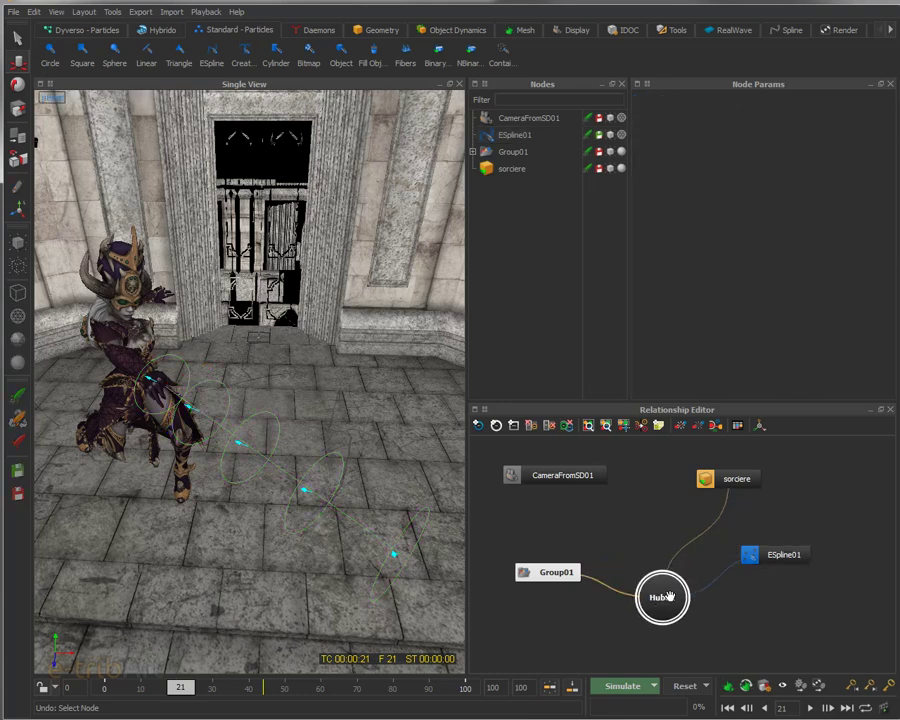
pyautogui.click(565, 476)
pyautogui.click(557, 572)
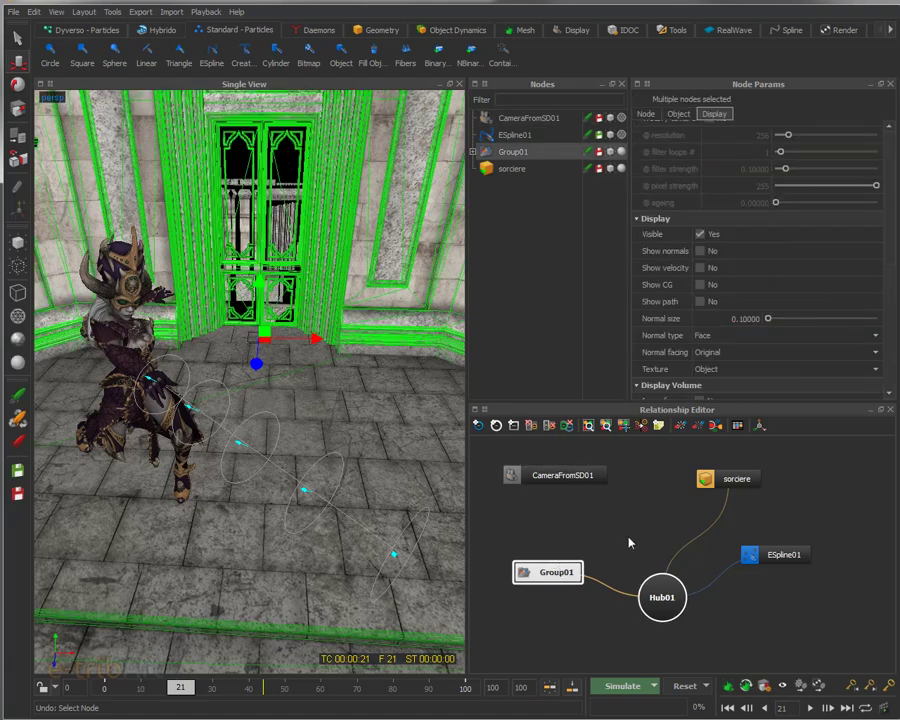
# Examine the Node, Emitter and Display parameters of ESpline01, including its ESpline settings.
pyautogui.click(761, 554)
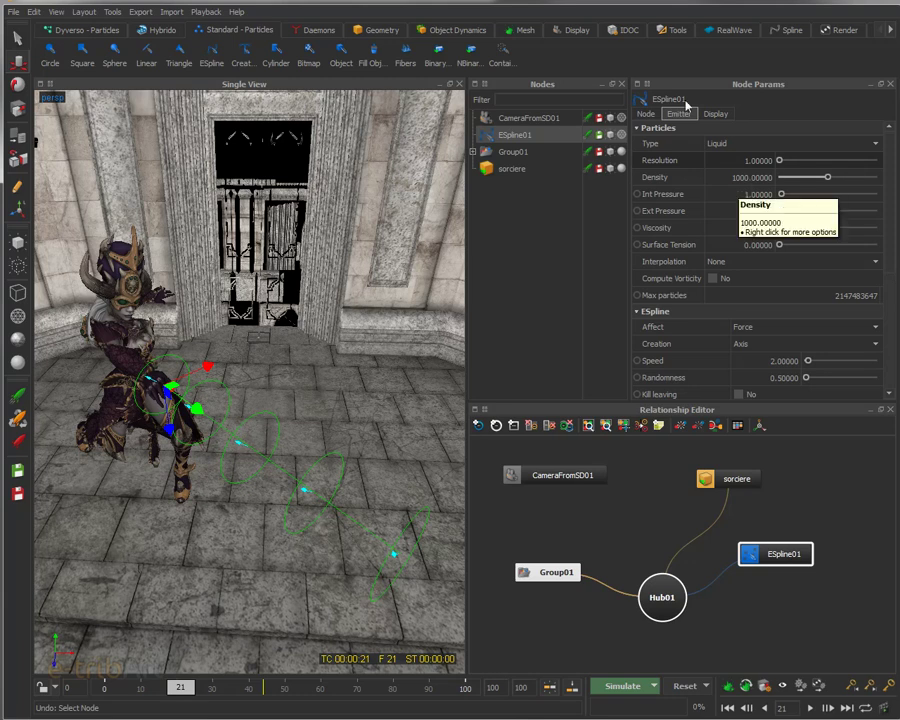
pyautogui.click(646, 114)
pyautogui.click(679, 114)
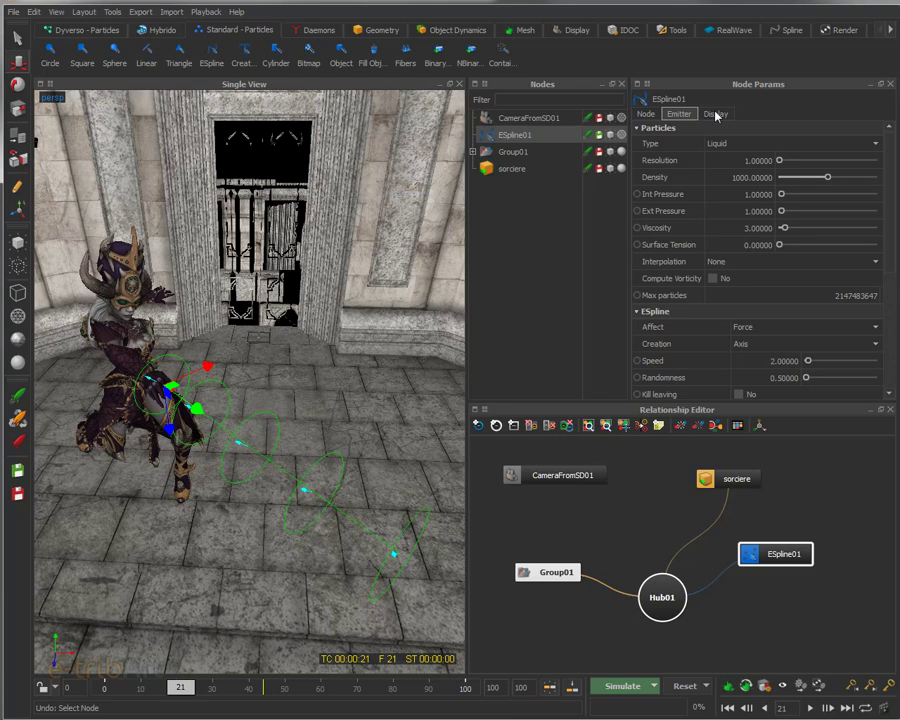
pyautogui.click(714, 114)
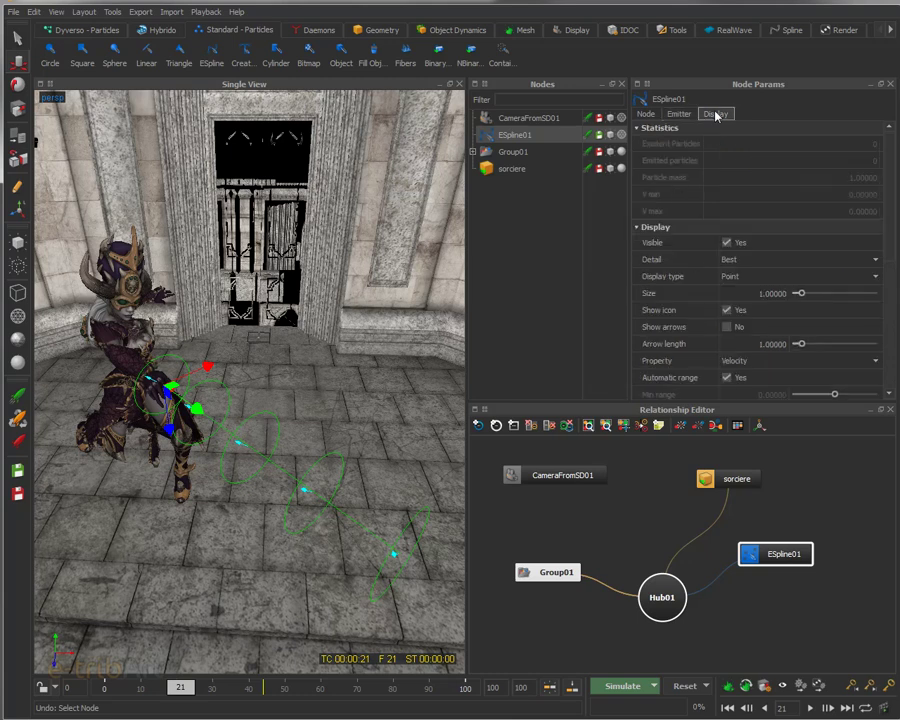
pyautogui.click(648, 114)
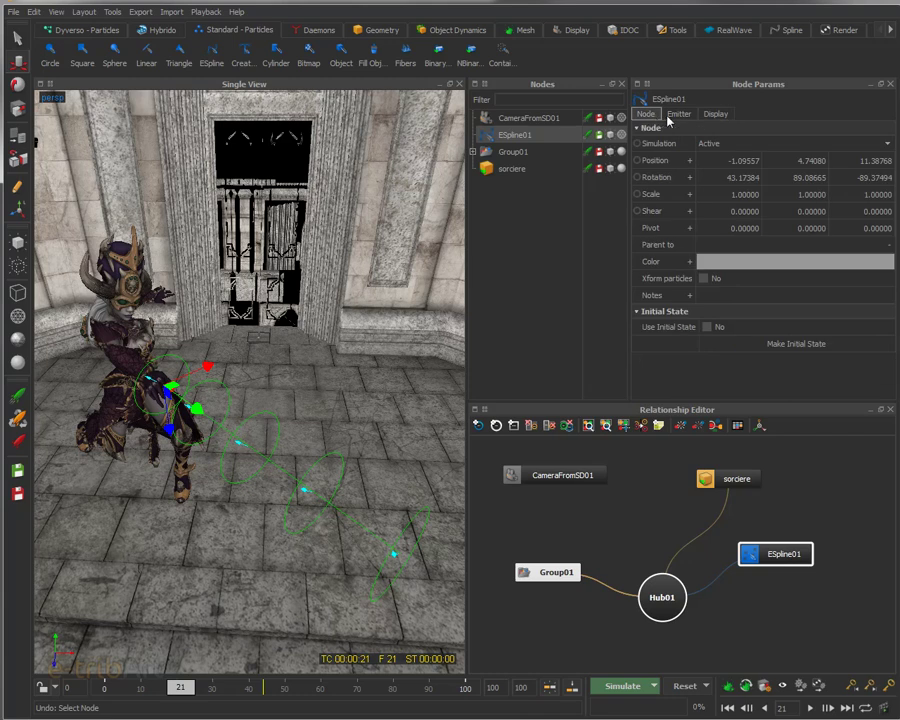
pyautogui.click(680, 114)
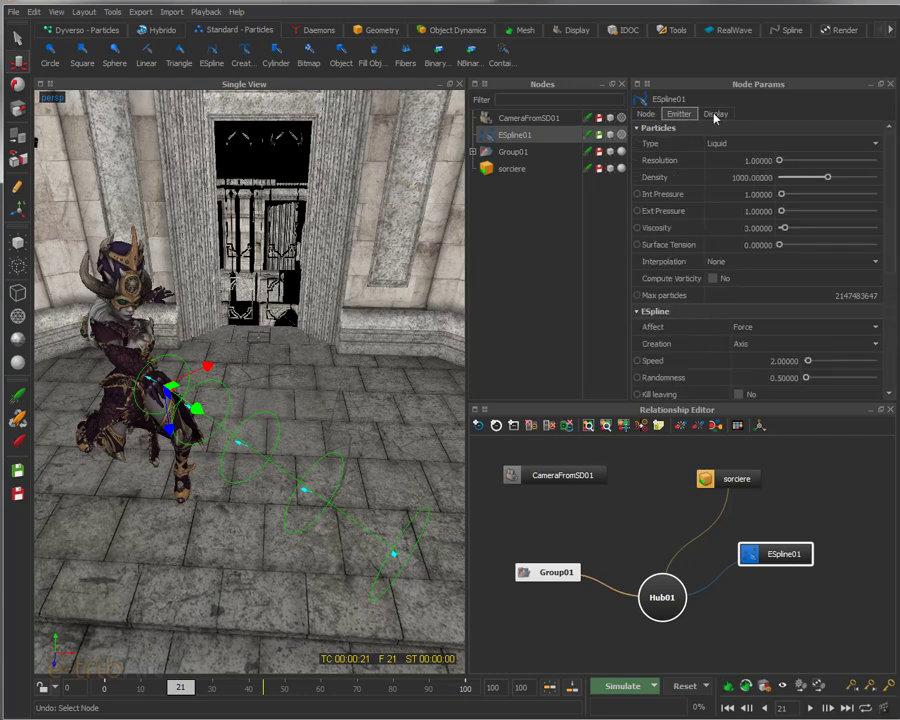
pyautogui.click(649, 115)
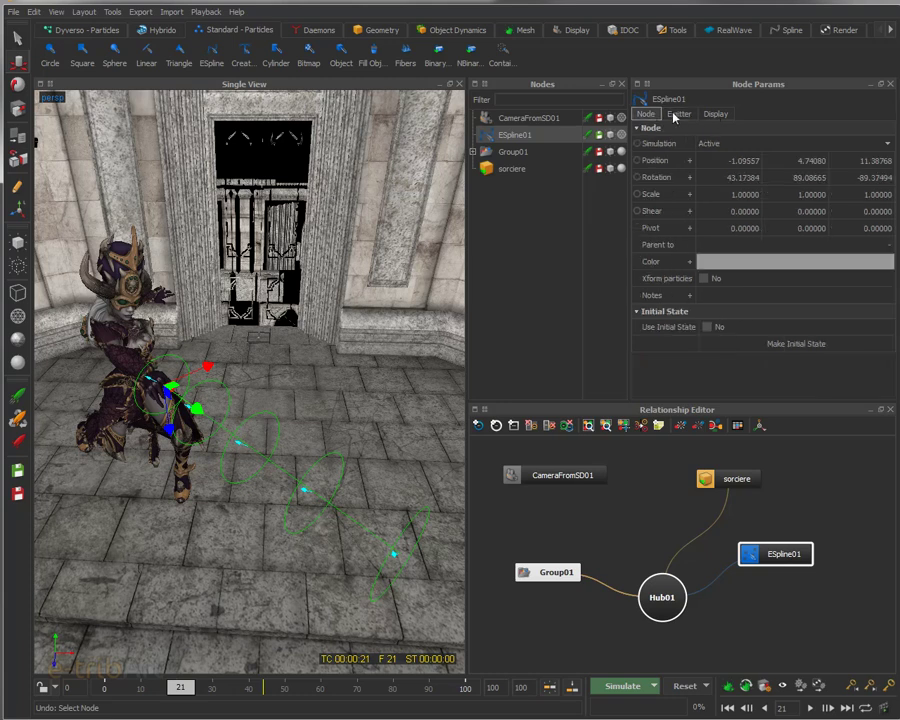
pyautogui.click(676, 115)
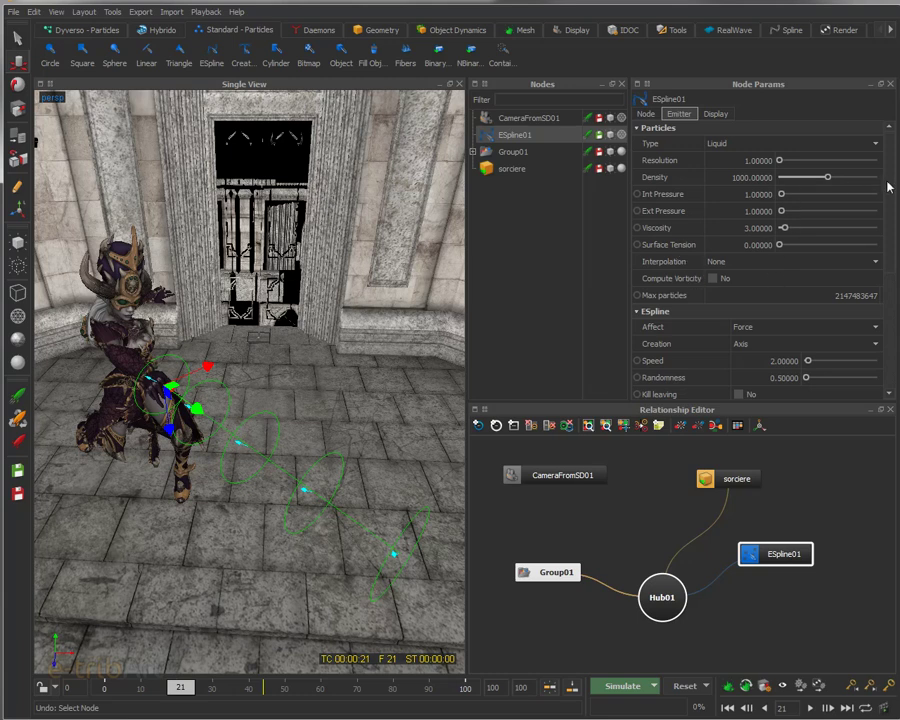
pyautogui.scroll(-1, 890, 196)
pyautogui.scroll(1, 891, 201)
pyautogui.scroll(-3, 887, 255)
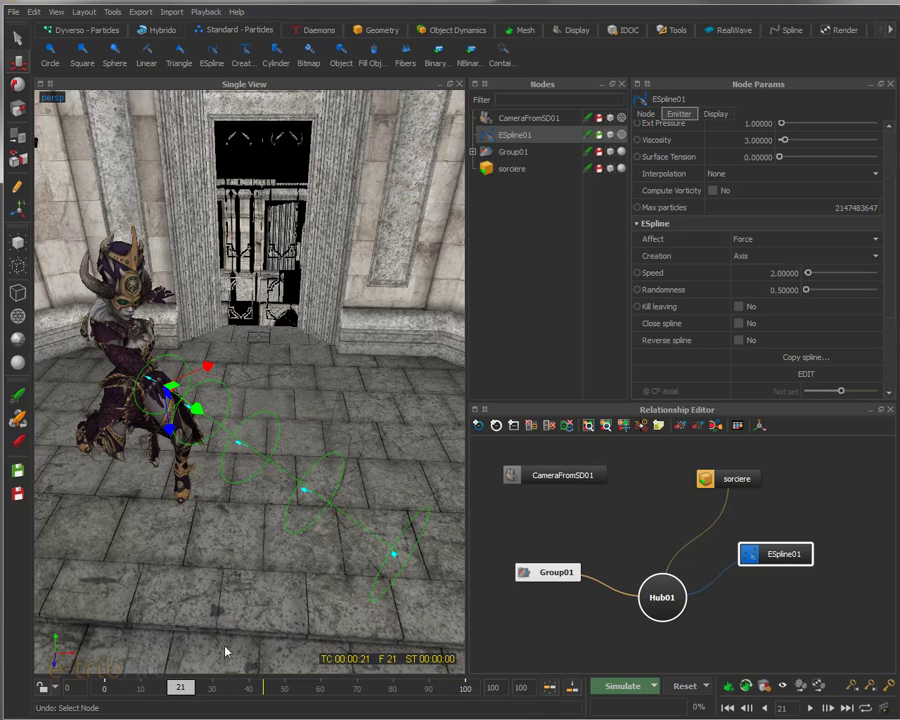
# Check the character's pose at frame 19 and set a key on ESpline01's Speed at frame 0.
pyautogui.click(104, 687)
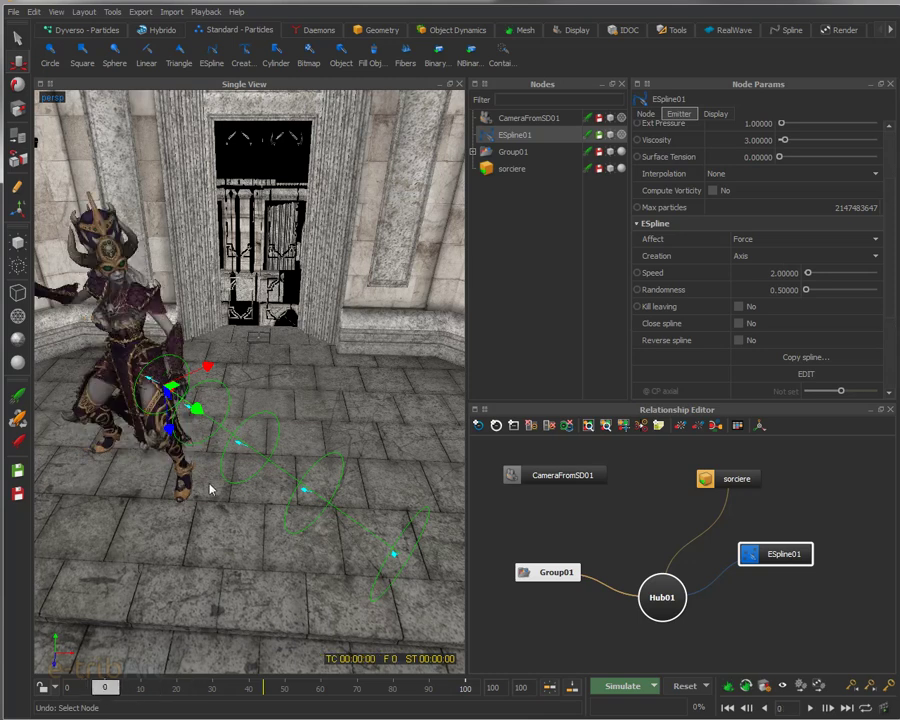
pyautogui.click(175, 687)
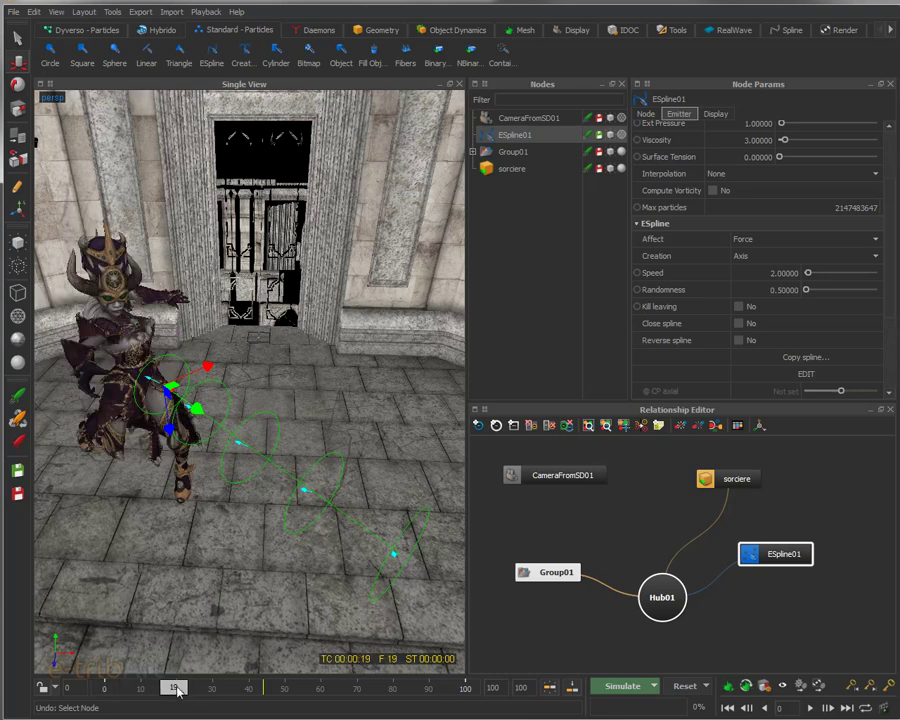
pyautogui.click(104, 688)
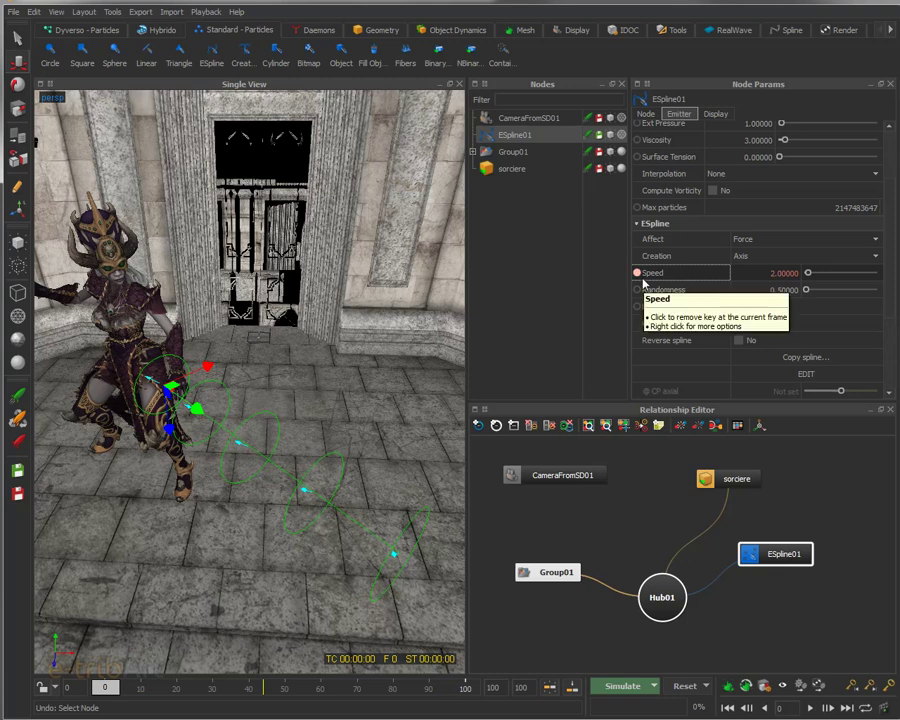
# Inspect the animation curve of ESpline01's Speed in the Curve Editor and close it.
pyautogui.rightClick(640, 273)
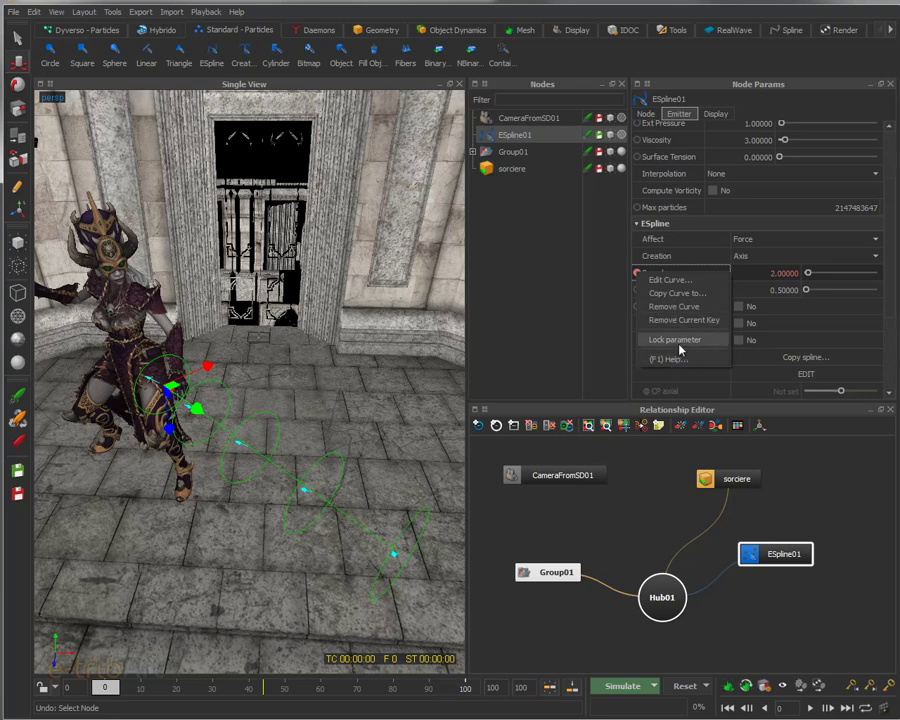
pyautogui.click(675, 287)
pyautogui.moveTo(481, 204); pyautogui.dragTo(557, 26)
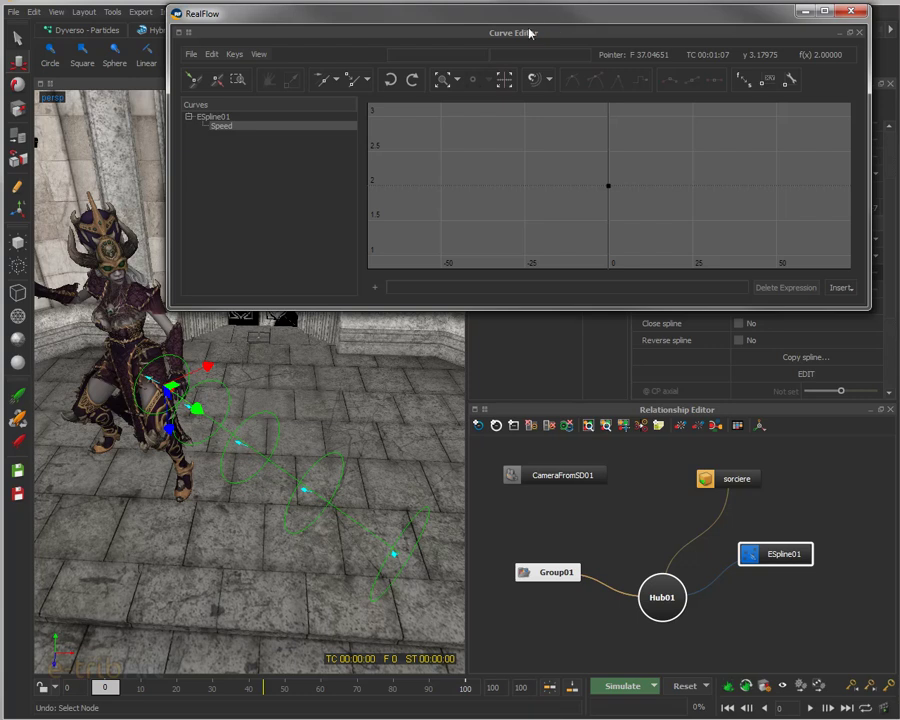
pyautogui.press('Escape')
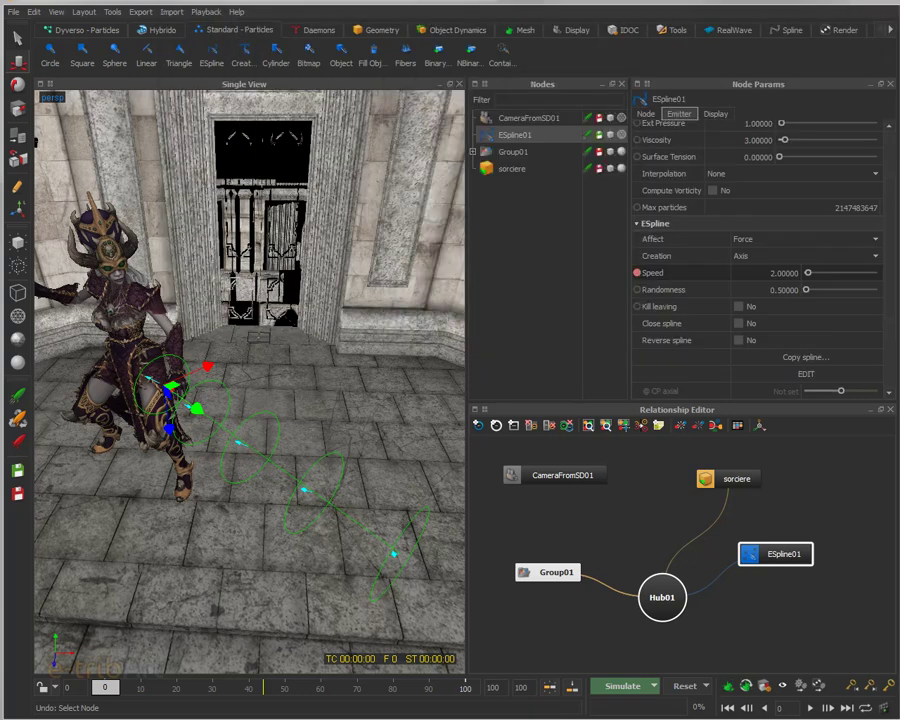
# Key ESpline01's Speed at frame 20 with a value of 0 and return to frame 0.
pyautogui.click(172, 690)
pyautogui.moveTo(172, 694); pyautogui.dragTo(180, 694)
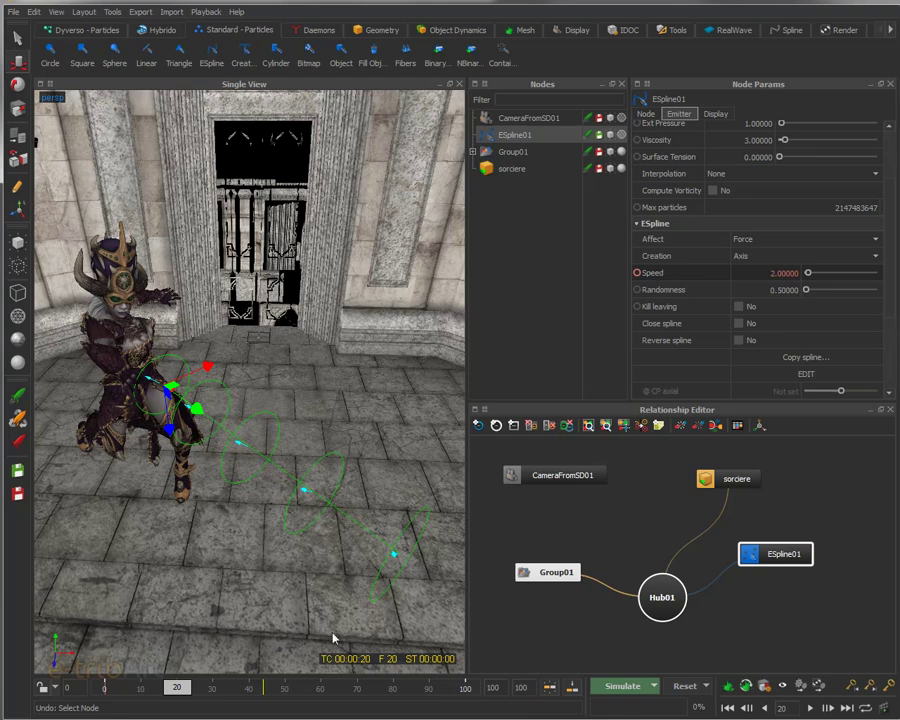
pyautogui.click(637, 272)
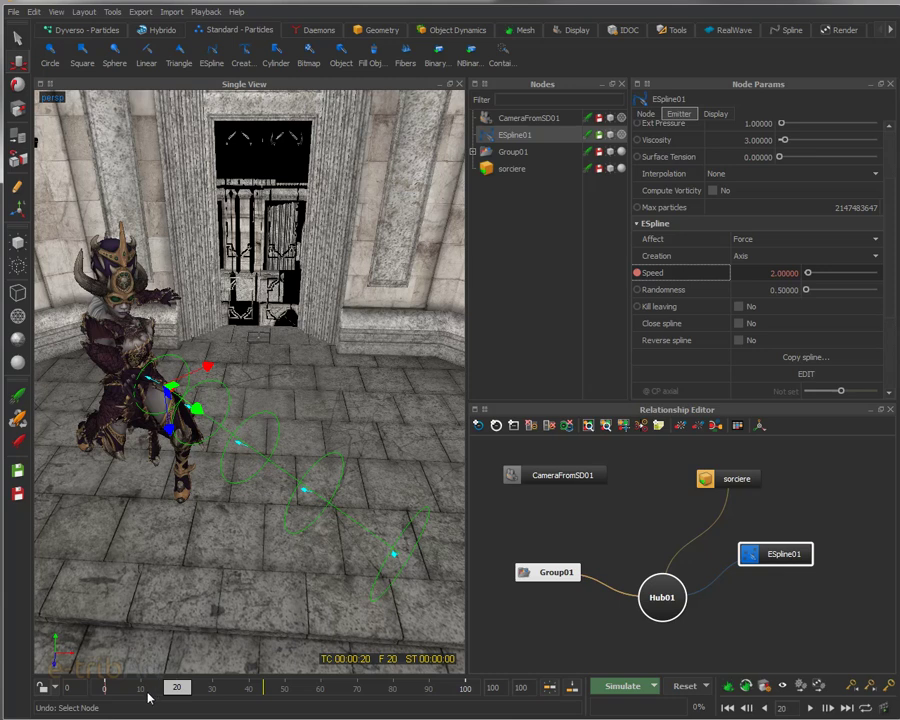
pyautogui.click(779, 272)
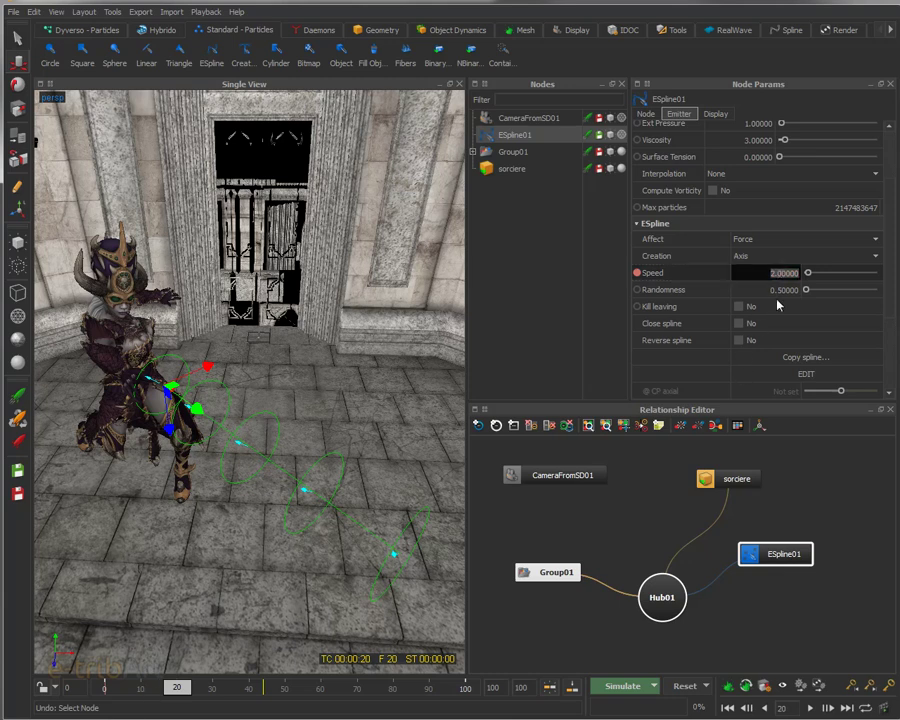
pyautogui.write('0')
pyautogui.press('Return')
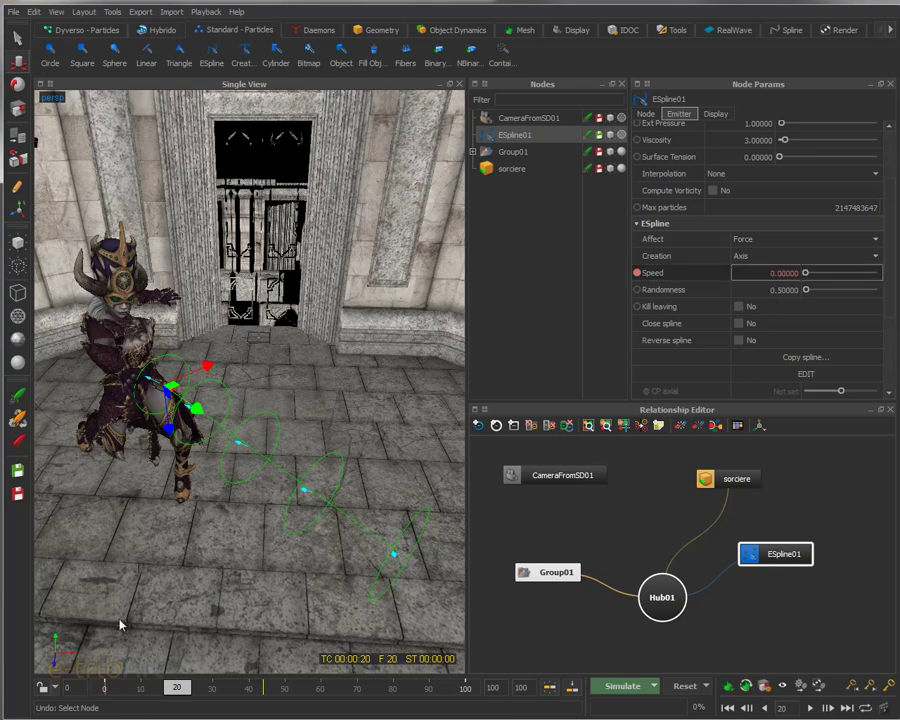
pyautogui.click(104, 688)
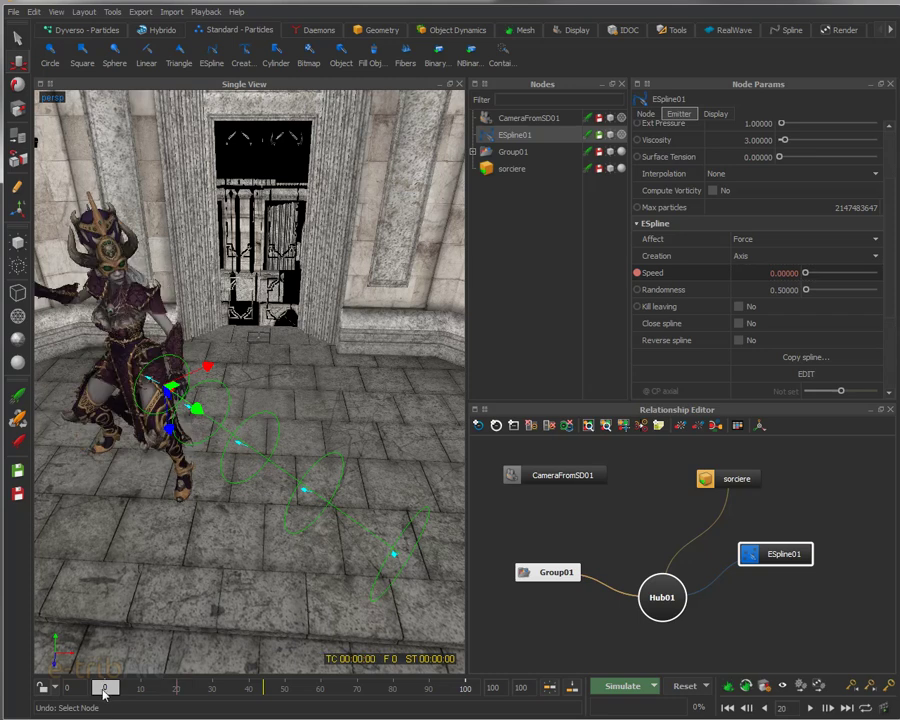
# Set ESpline01's Speed to 0 at frame 0.
pyautogui.click(783, 278)
pyautogui.write('0')
pyautogui.press('Return')
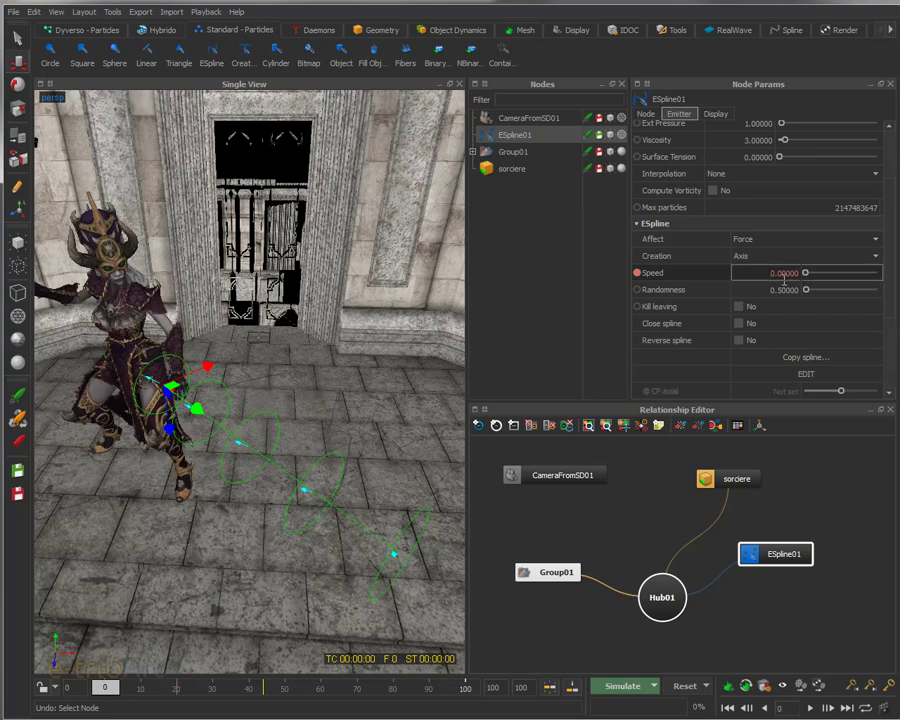
# Set ESpline01's Speed to 2 and add a Speed key at frame 21.
pyautogui.click(112, 688)
pyautogui.write('2')
pyautogui.moveTo(118, 692); pyautogui.dragTo(195, 697)
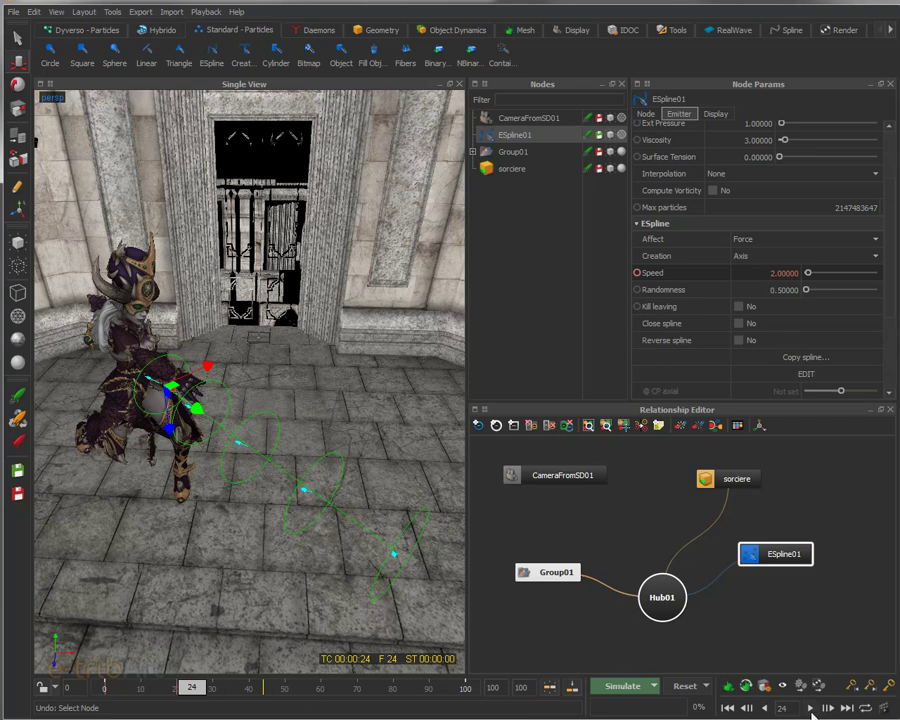
pyautogui.click(748, 708)
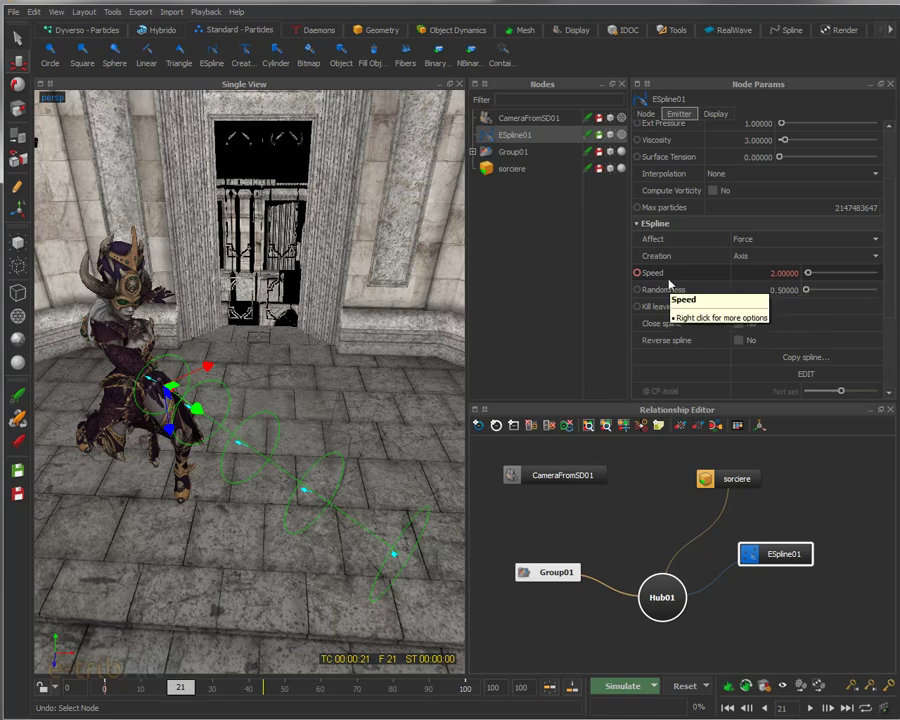
pyautogui.click(637, 272)
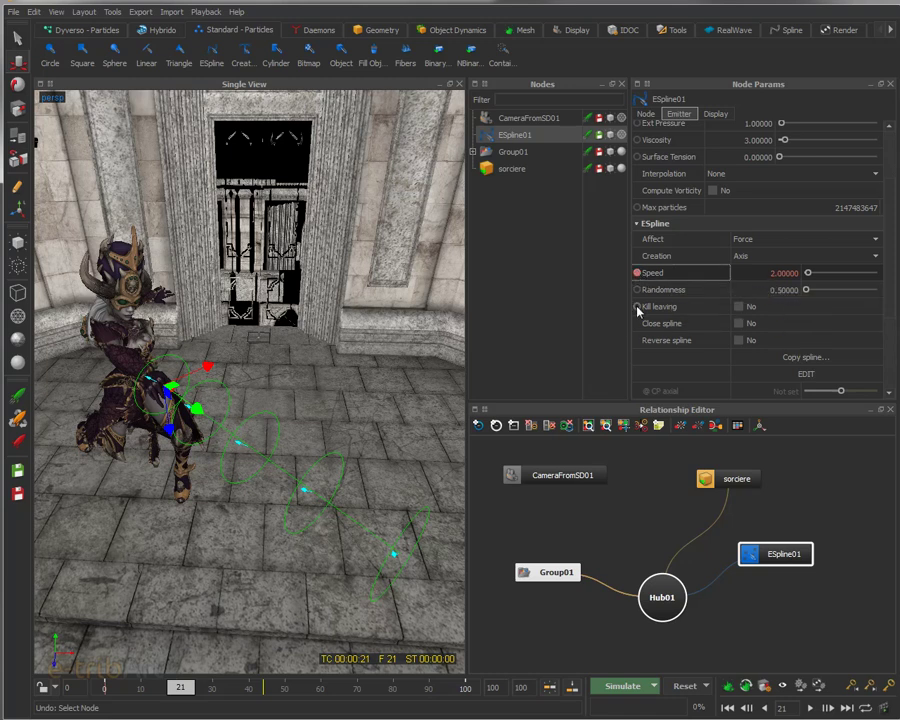
# Show ESpline01's Speed curve in the Curve Editor and set the key at frame 0 to a value of 0.
pyautogui.rightClick(637, 272)
pyautogui.click(672, 290)
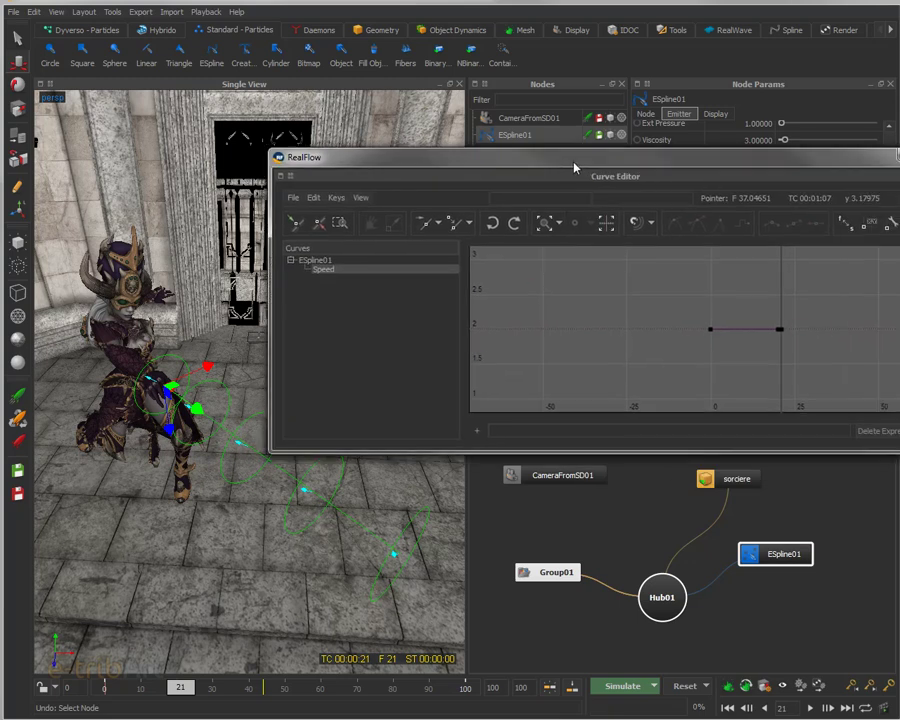
pyautogui.click(586, 224)
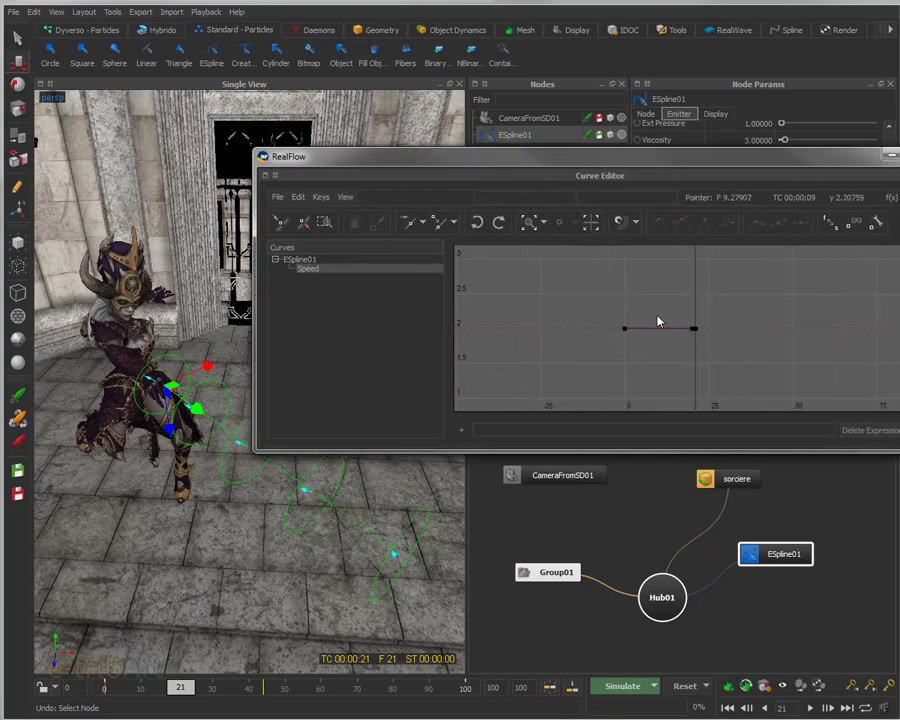
pyautogui.scroll(1, 659, 364)
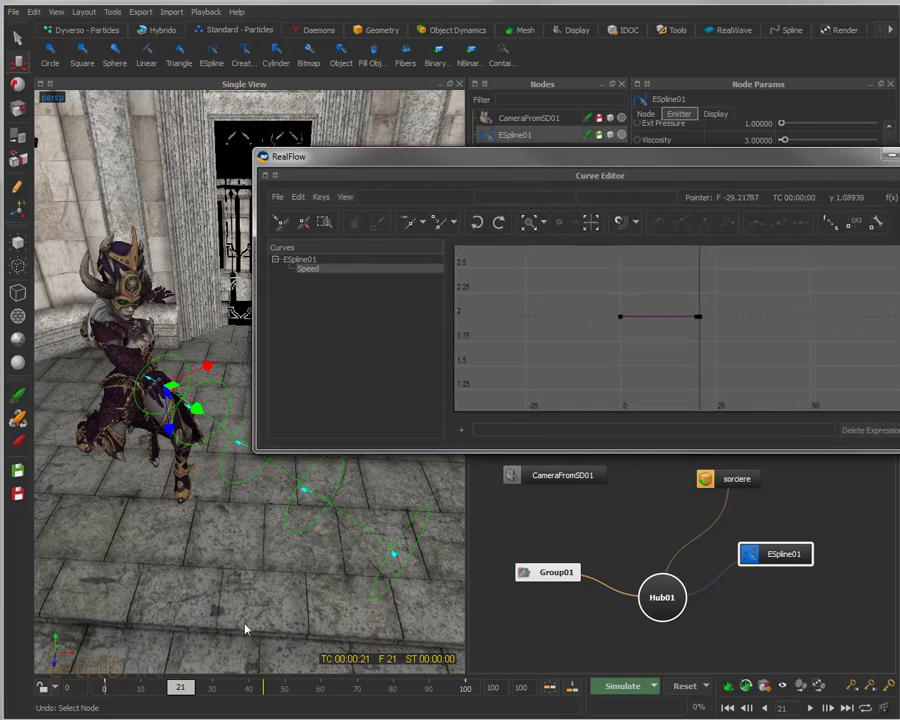
pyautogui.moveTo(487, 165); pyautogui.dragTo(425, 187)
pyautogui.scroll(2, 581, 377)
pyautogui.moveTo(529, 319); pyautogui.dragTo(572, 361)
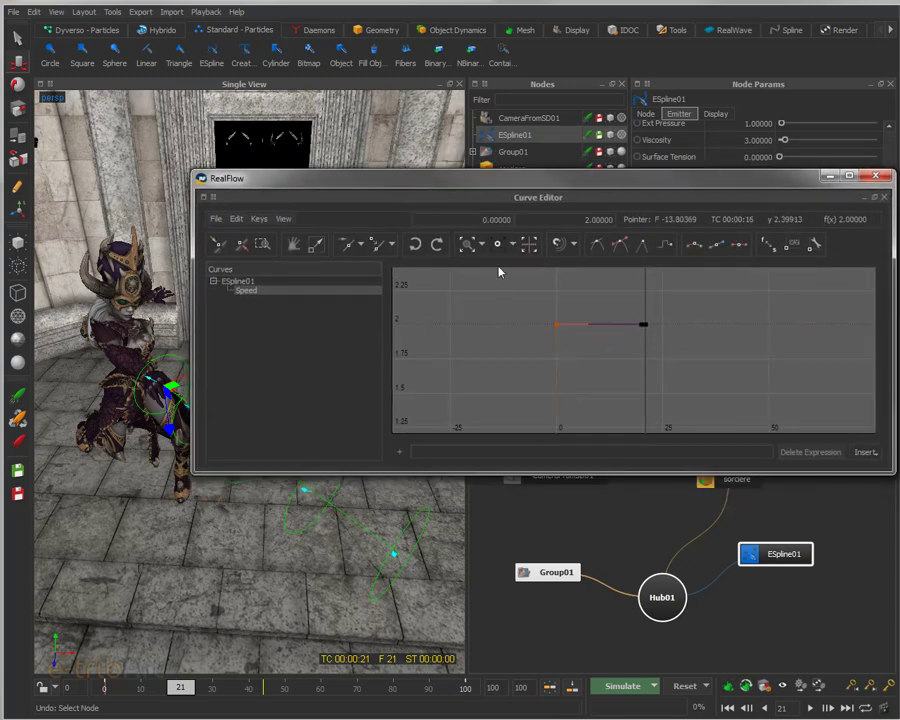
pyautogui.doubleClick(601, 224)
pyautogui.write('0')
pyautogui.press('Return')
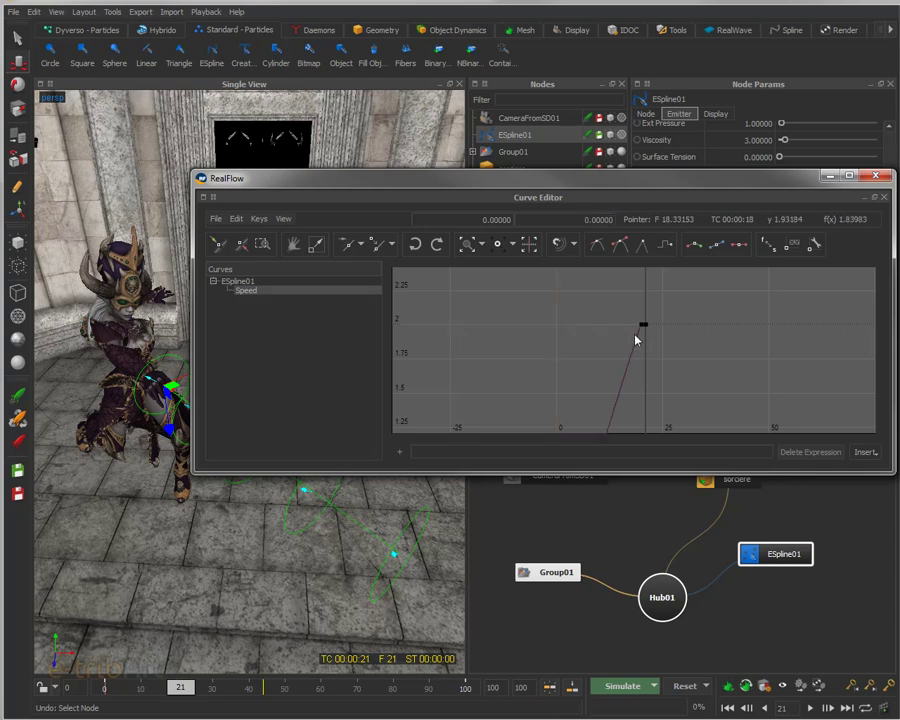
# Set the Speed curve's key at frame 20 to a value of 0.
pyautogui.click(636, 345)
pyautogui.doubleClick(602, 222)
pyautogui.write('0')
pyautogui.press('Return')
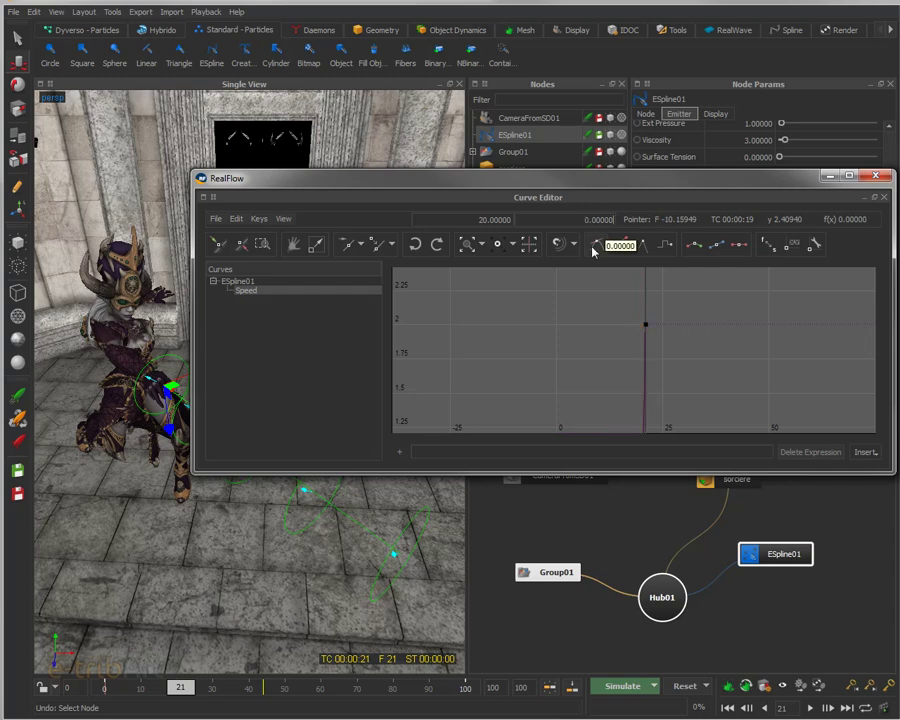
# Select all keys of the Speed curve and make their interpolation linear.
pyautogui.click(529, 246)
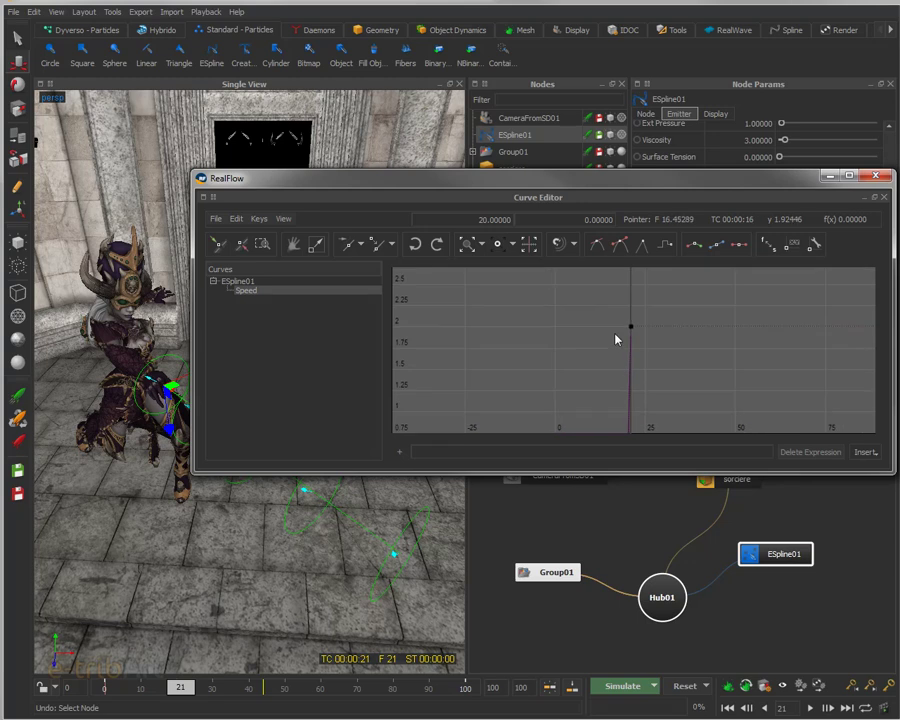
pyautogui.keyDown('alt'); pyautogui.moveTo(607, 362); pyautogui.dragTo(586, 310, button='right'); pyautogui.keyUp('alt')
pyautogui.keyDown('alt'); pyautogui.moveTo(586, 310); pyautogui.dragTo(537, 348, button='middle'); pyautogui.keyUp('alt')
pyautogui.moveTo(497, 280); pyautogui.dragTo(629, 426)
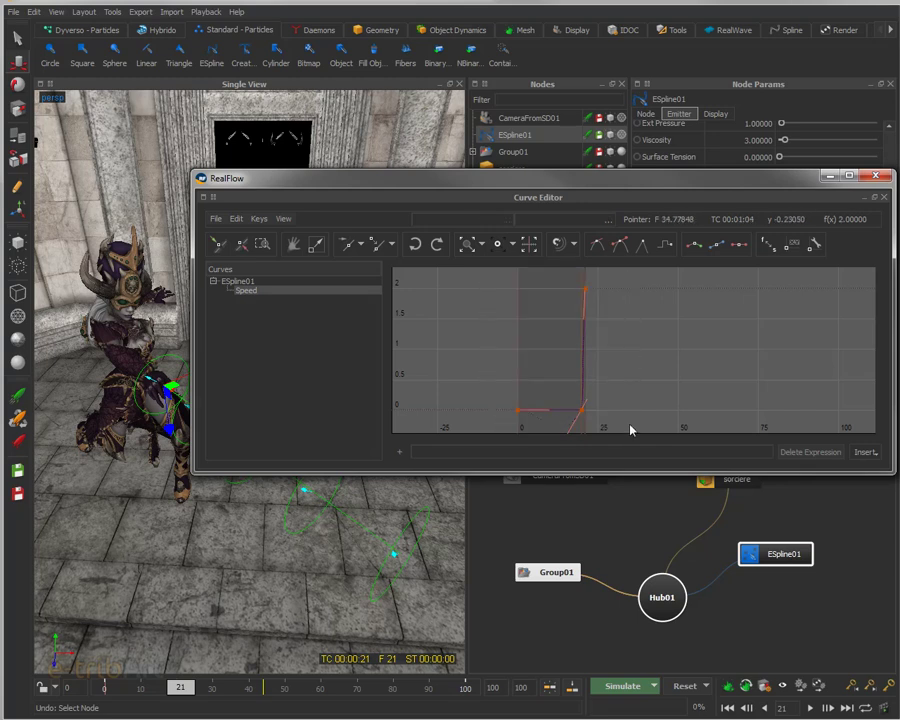
pyautogui.click(643, 249)
# Examine the Speed curve's rise between frames 20 and 21 and close the Curve Editor.
pyautogui.keyDown('alt'); pyautogui.moveTo(635, 392); pyautogui.dragTo(647, 383, button='middle'); pyautogui.keyUp('alt')
pyautogui.keyDown('alt'); pyautogui.moveTo(647, 383); pyautogui.dragTo(341, 353, button='right'); pyautogui.keyUp('alt')
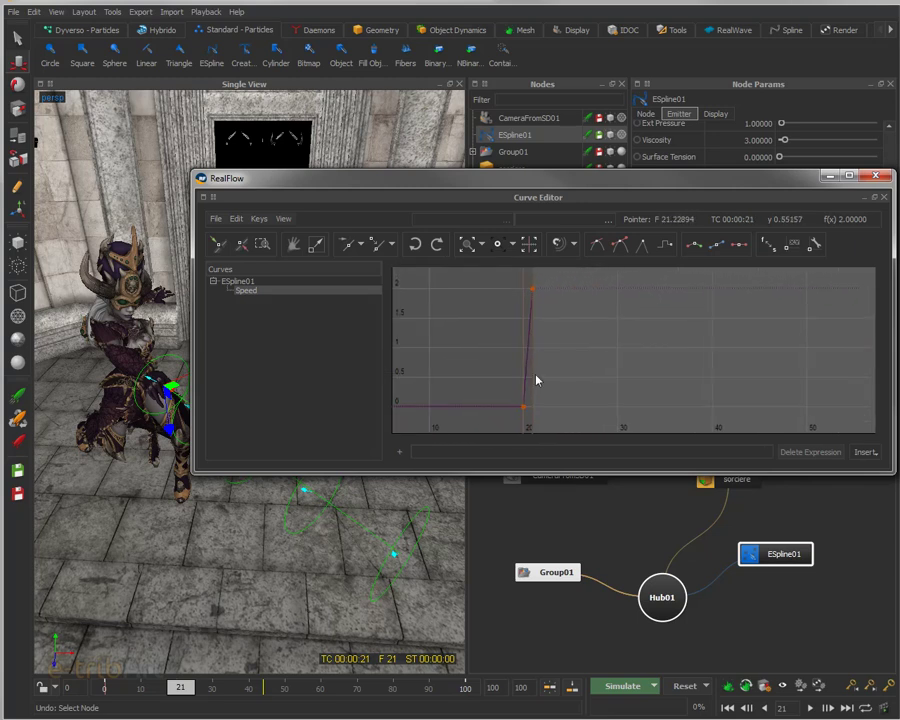
pyautogui.moveTo(394, 262)
pyautogui.keyDown('alt'); pyautogui.mouseDown(button='right')
pyautogui.moveTo(356, 262)
pyautogui.moveTo(390, 262)
pyautogui.mouseUp(button='right'); pyautogui.keyUp('alt')
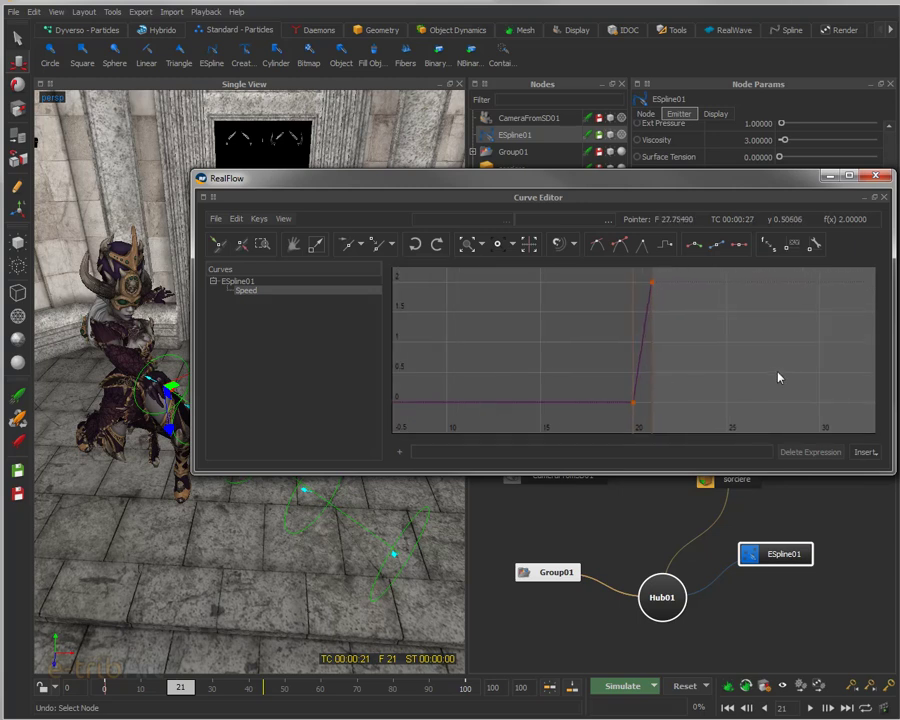
pyautogui.rightClick(724, 358)
pyautogui.click(660, 197)
pyautogui.moveTo(660, 197); pyautogui.dragTo(711, 182)
pyautogui.keyDown('alt'); pyautogui.moveTo(705, 346); pyautogui.dragTo(868, 345, button='middle'); pyautogui.keyUp('alt')
pyautogui.moveTo(514, 169); pyautogui.dragTo(899, 260)
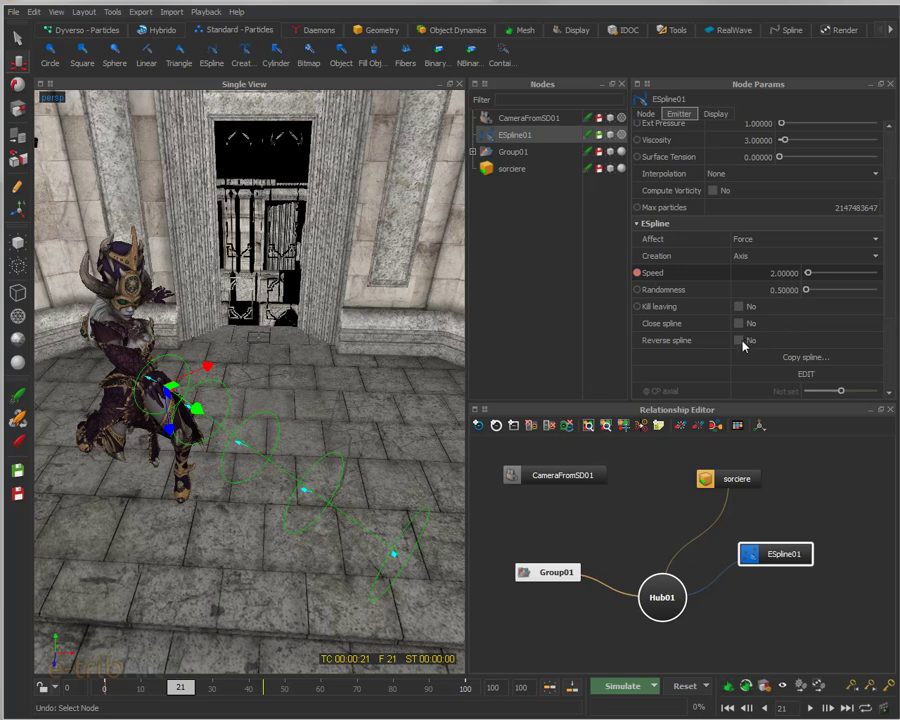
# Reset the scene, simulate from frame 19 to frame 22 and check the emission near the character's hand.
pyautogui.click(685, 686)
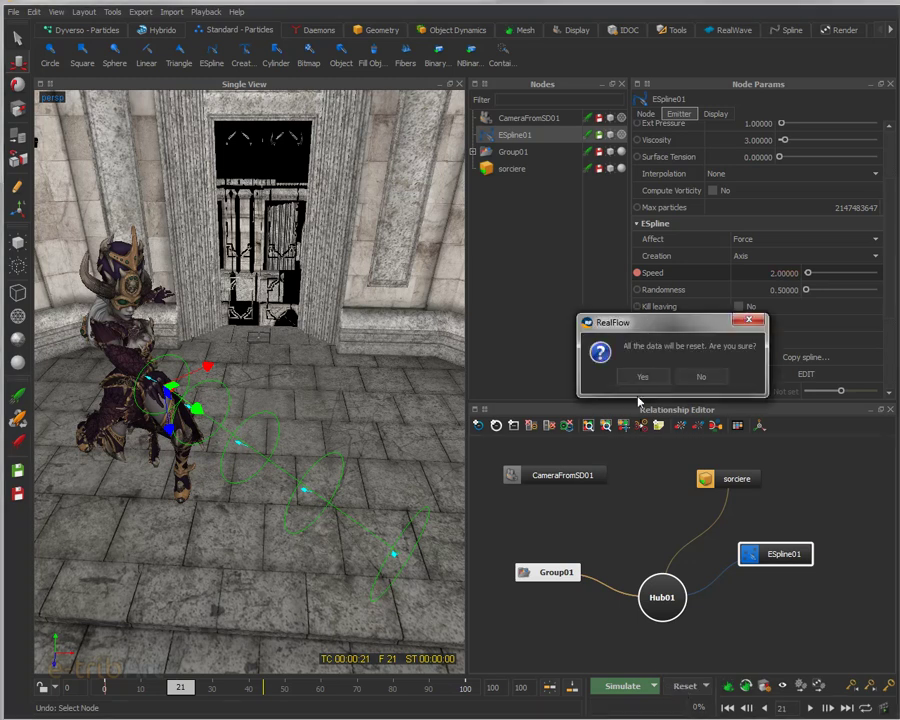
pyautogui.click(647, 377)
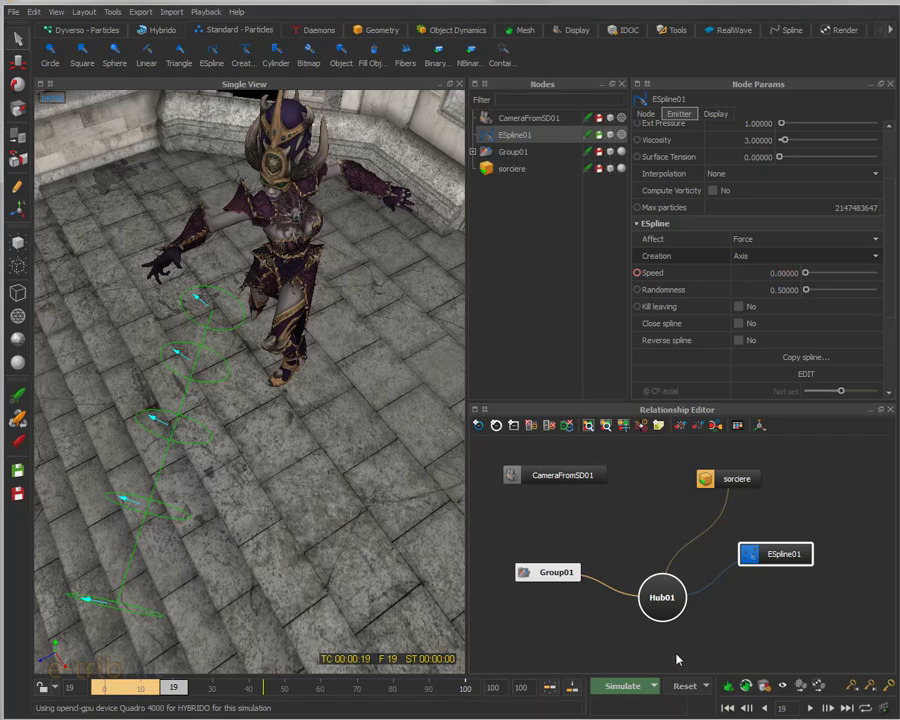
pyautogui.click(672, 690)
pyautogui.click(641, 375)
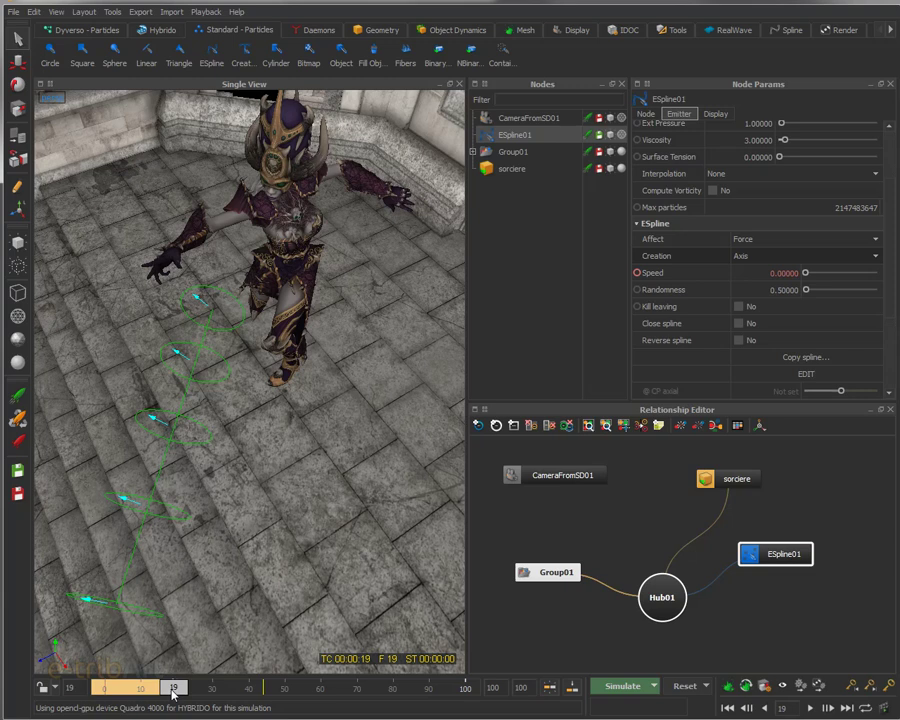
pyautogui.click(627, 688)
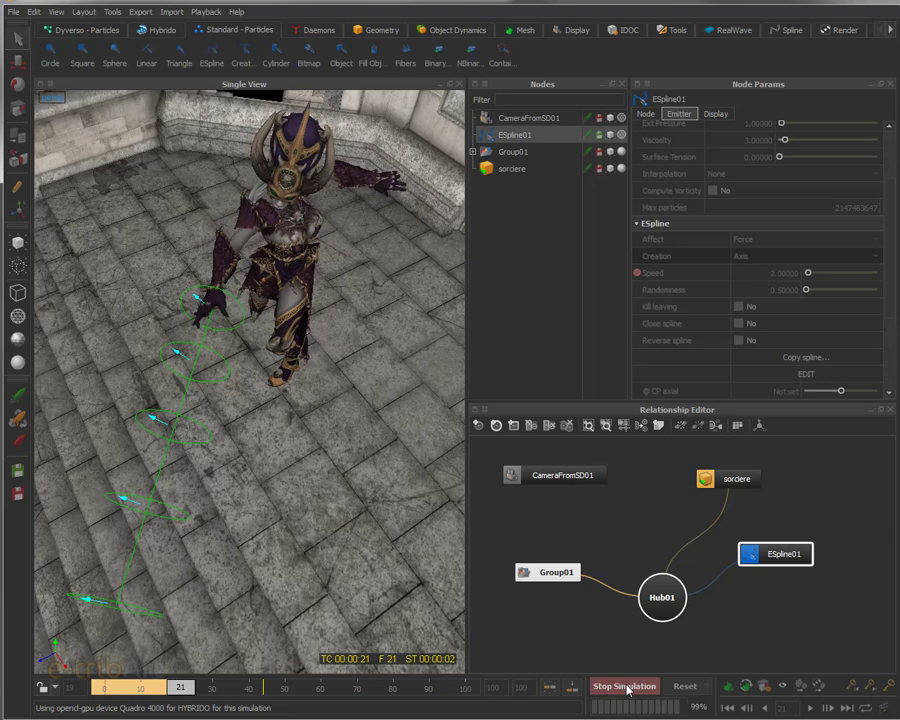
pyautogui.click(627, 688)
pyautogui.keyDown('alt'); pyautogui.moveTo(258, 566); pyautogui.dragTo(185, 414); pyautogui.keyUp('alt')
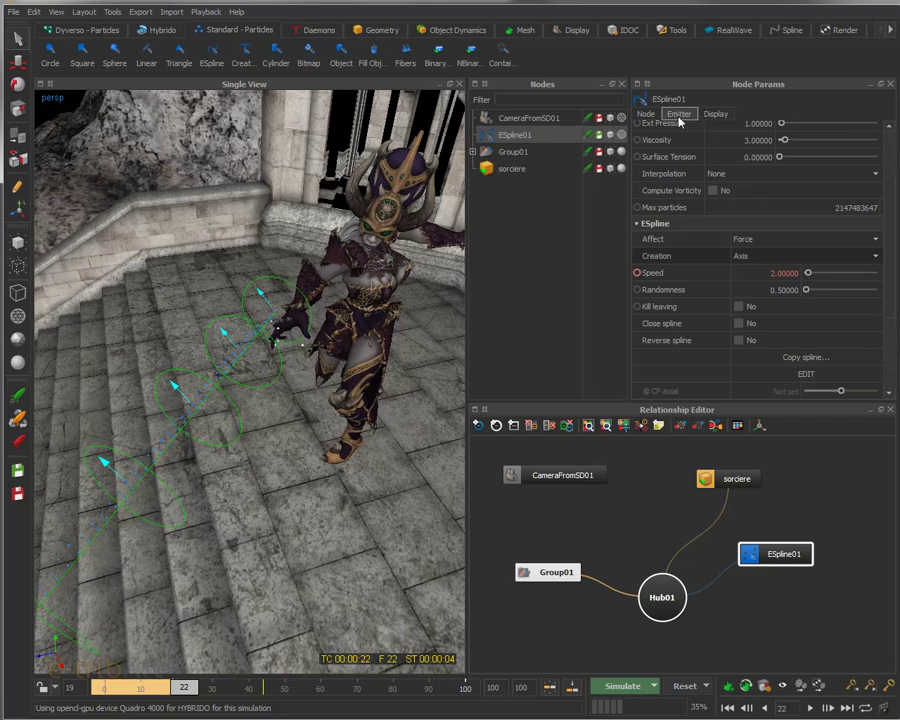
# Set ESpline01's particle Resolution to 5 and reset the simulation data.
pyautogui.scroll(3, 890, 145)
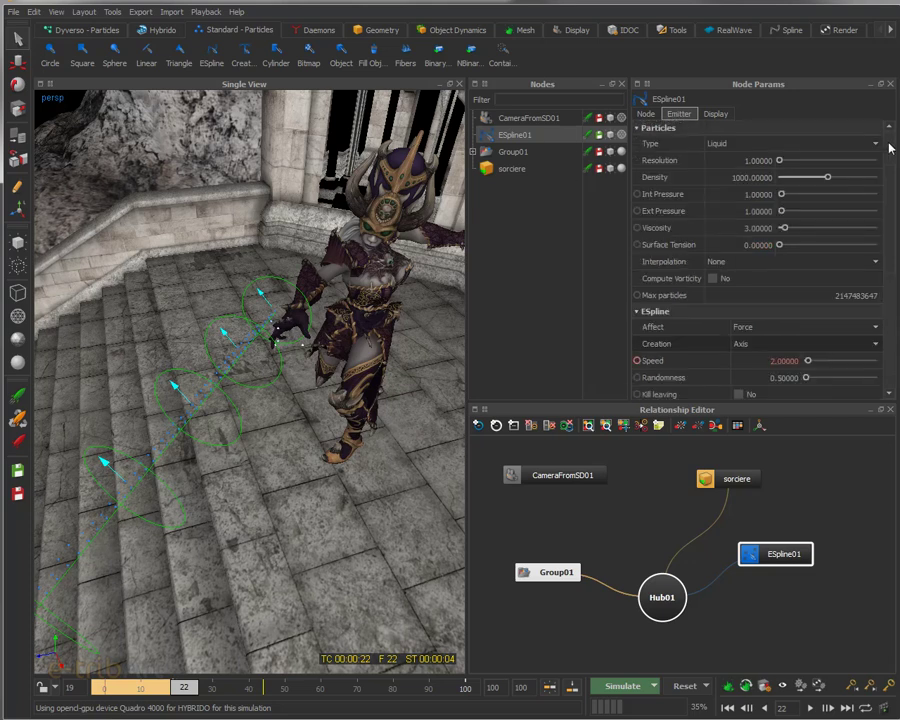
pyautogui.doubleClick(750, 161)
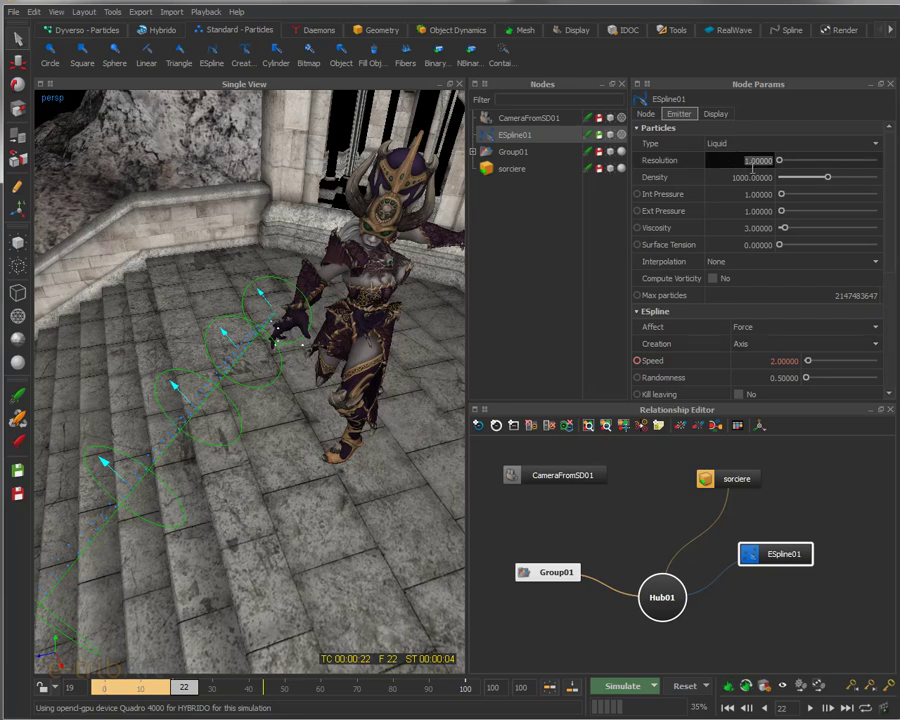
pyautogui.write('5')
pyautogui.press('Return')
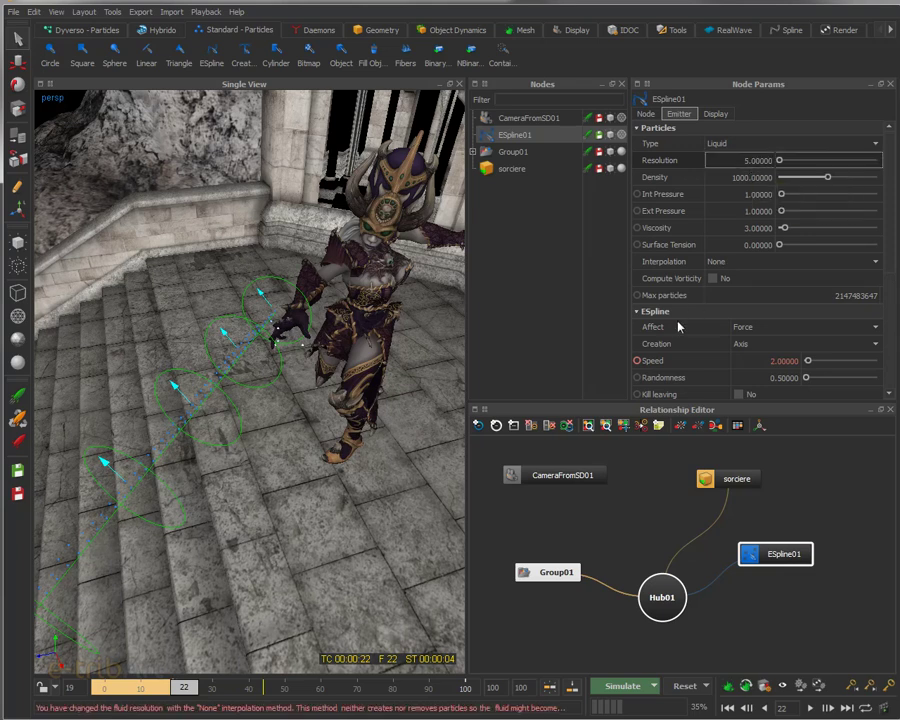
pyautogui.click(686, 688)
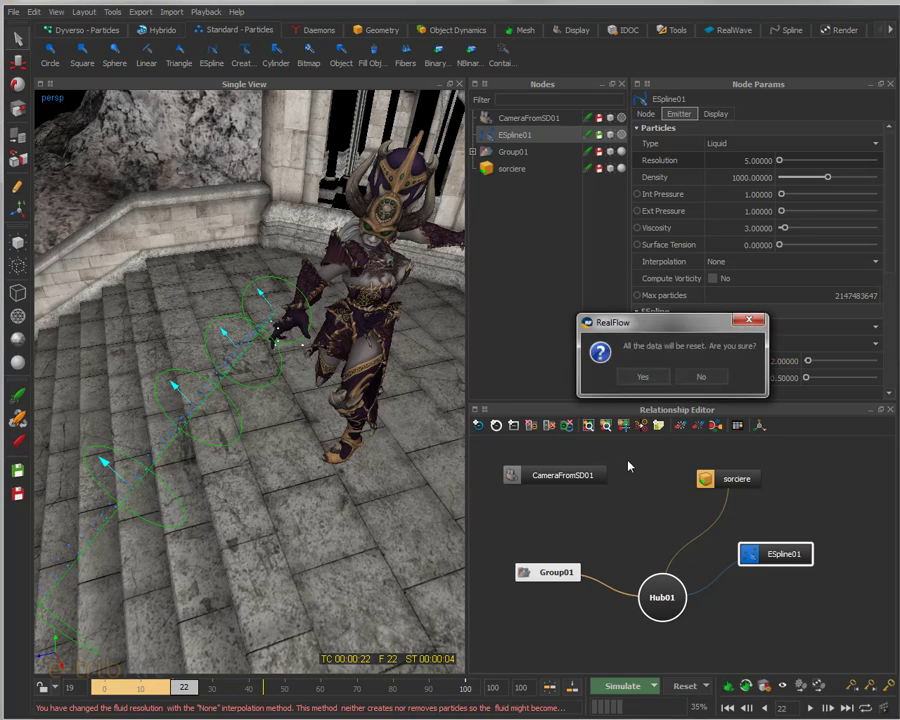
pyautogui.click(640, 376)
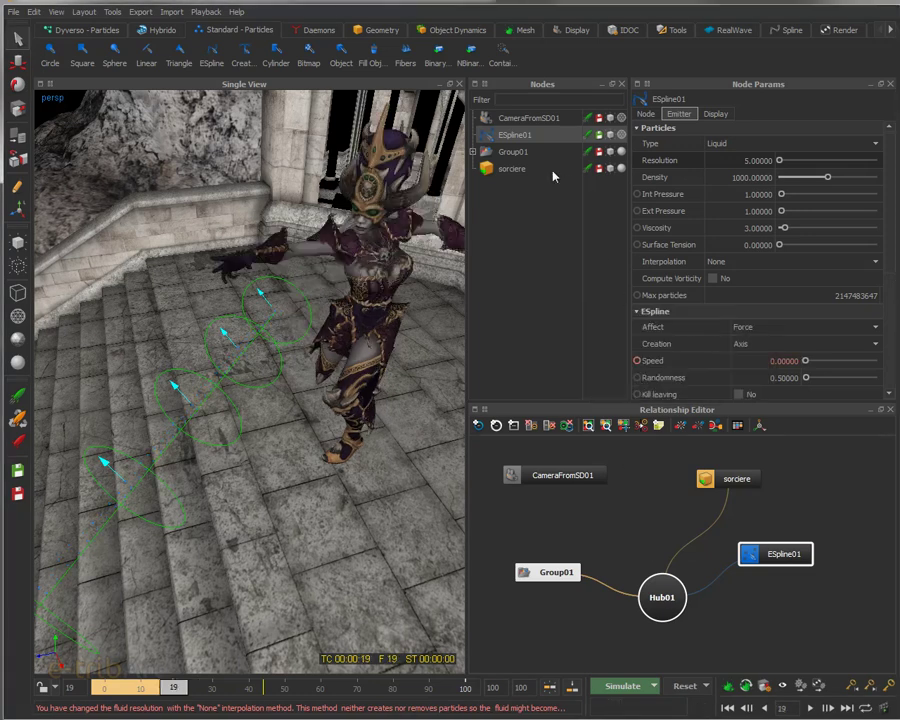
# Set the display Size of ESpline01's particles to 2.
pyautogui.click(718, 115)
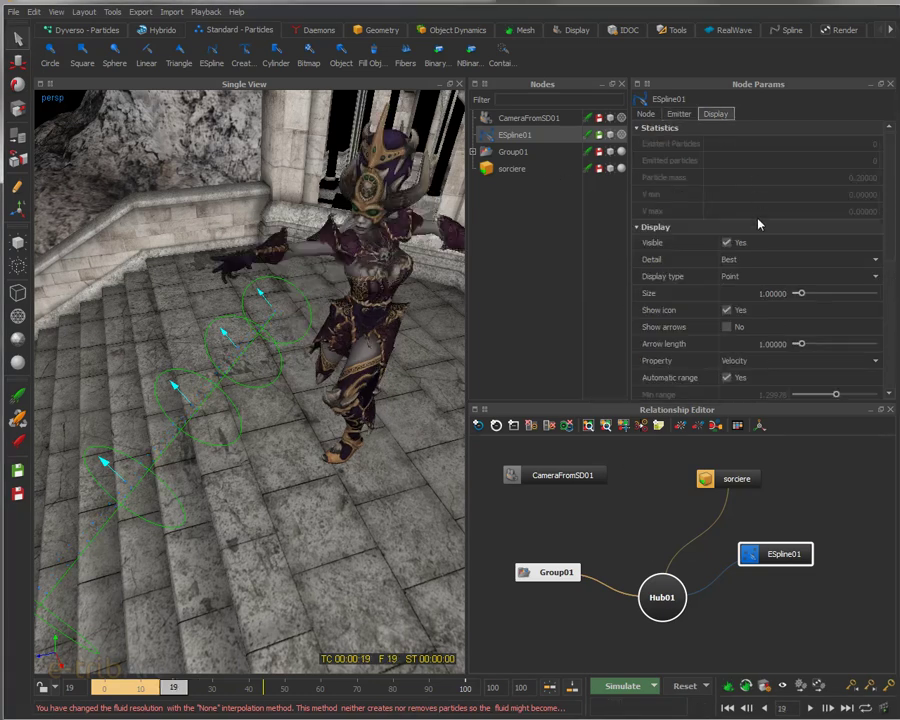
pyautogui.doubleClick(760, 293)
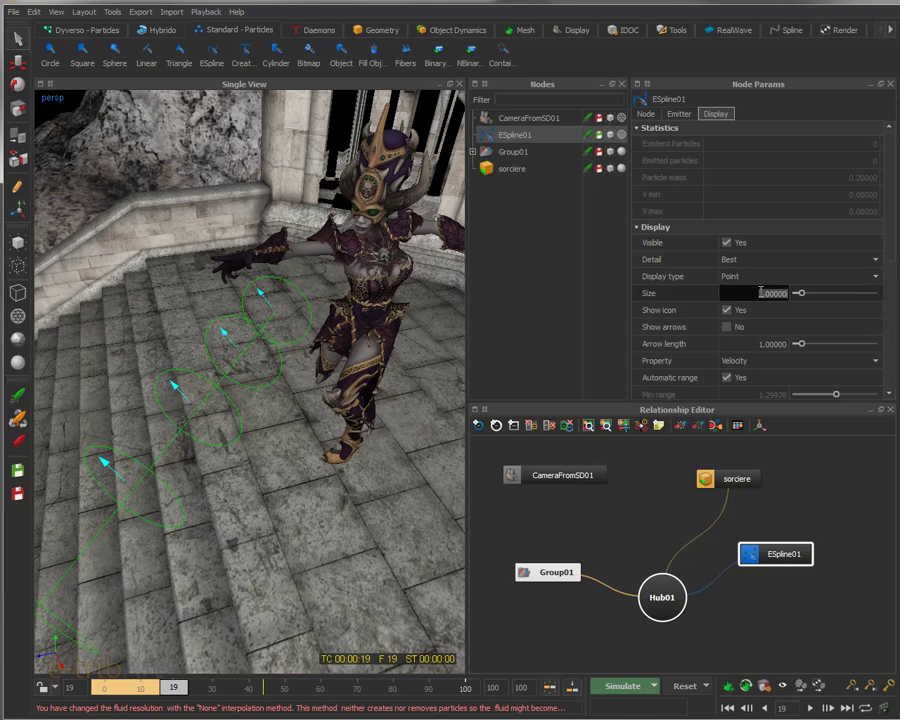
pyautogui.write('2')
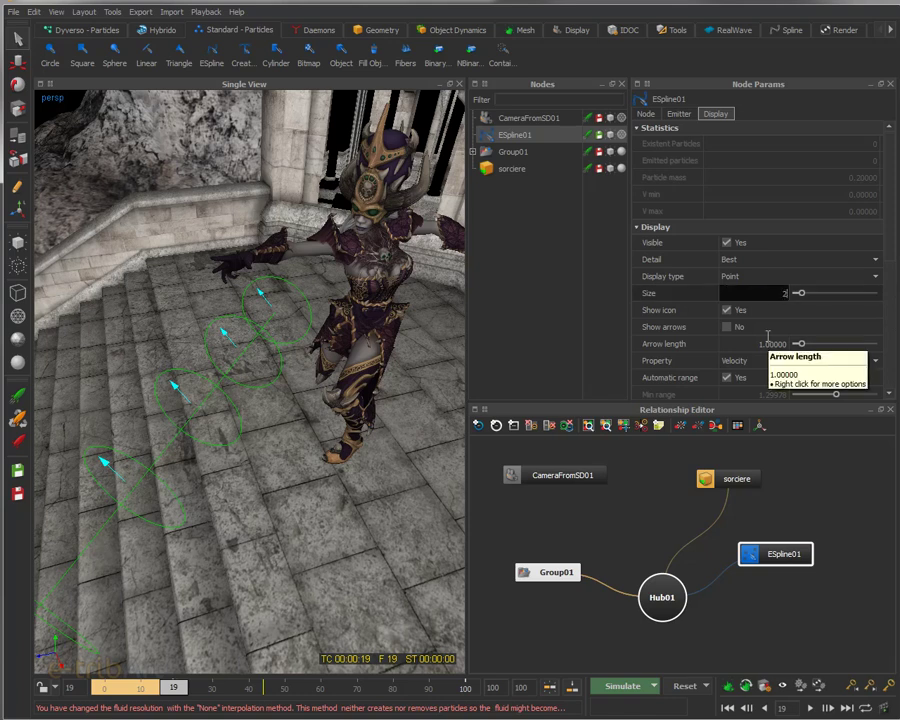
pyautogui.press('Return')
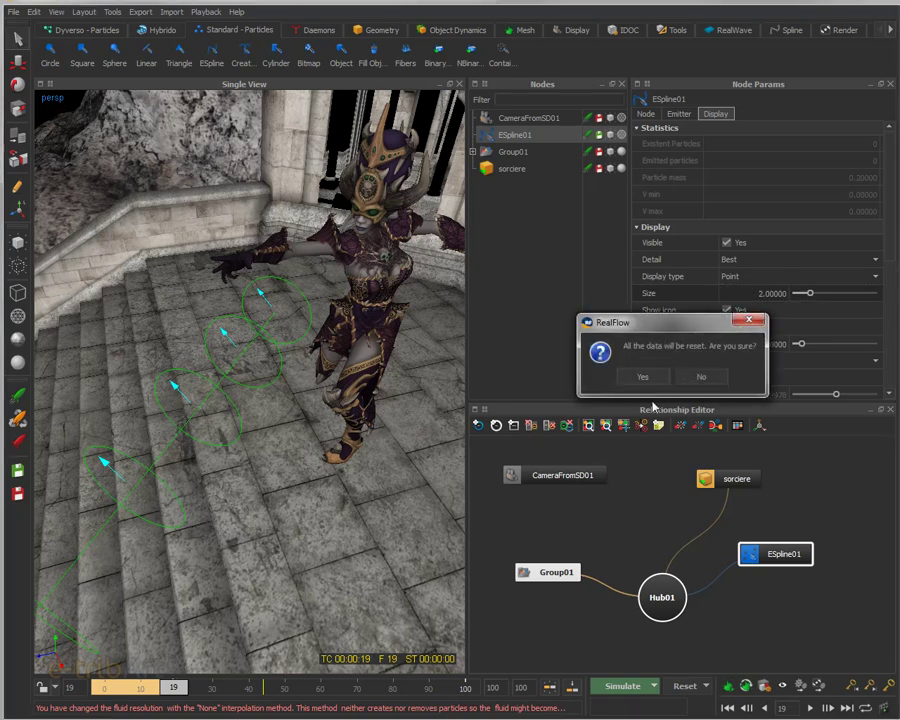
# Reset and simulate to frame 22, and examine the particles along the spline and around the character's hand.
pyautogui.click(650, 383)
pyautogui.click(624, 686)
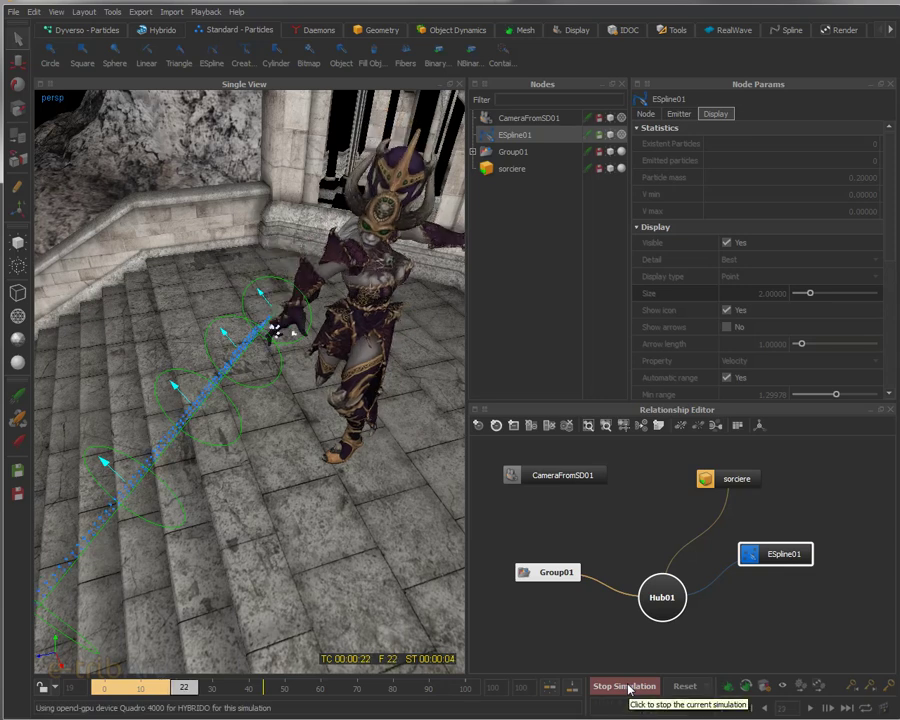
pyautogui.click(625, 687)
pyautogui.keyDown('alt'); pyautogui.moveTo(203, 507); pyautogui.dragTo(226, 486); pyautogui.keyUp('alt')
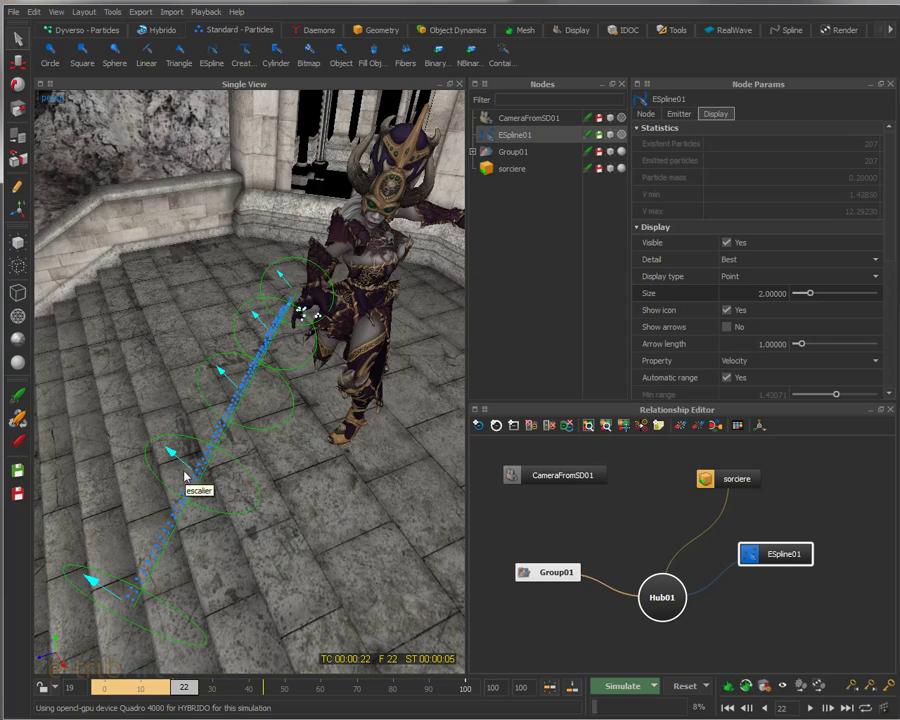
pyautogui.keyDown('alt'); pyautogui.moveTo(225, 474); pyautogui.dragTo(261, 556); pyautogui.keyUp('alt')
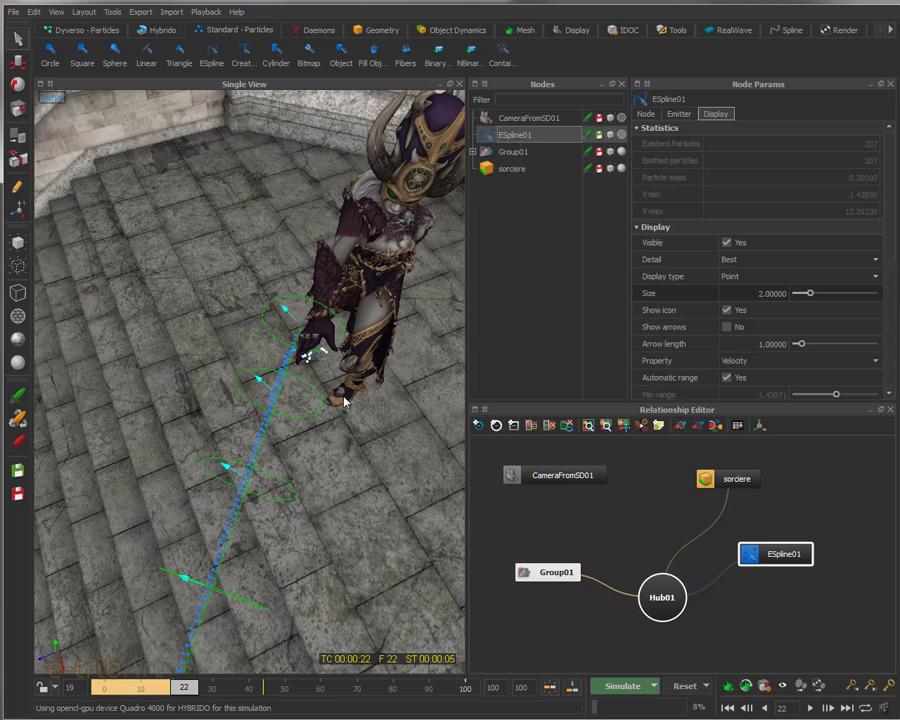
pyautogui.keyDown('alt'); pyautogui.moveTo(327, 388); pyautogui.dragTo(266, 365); pyautogui.keyUp('alt')
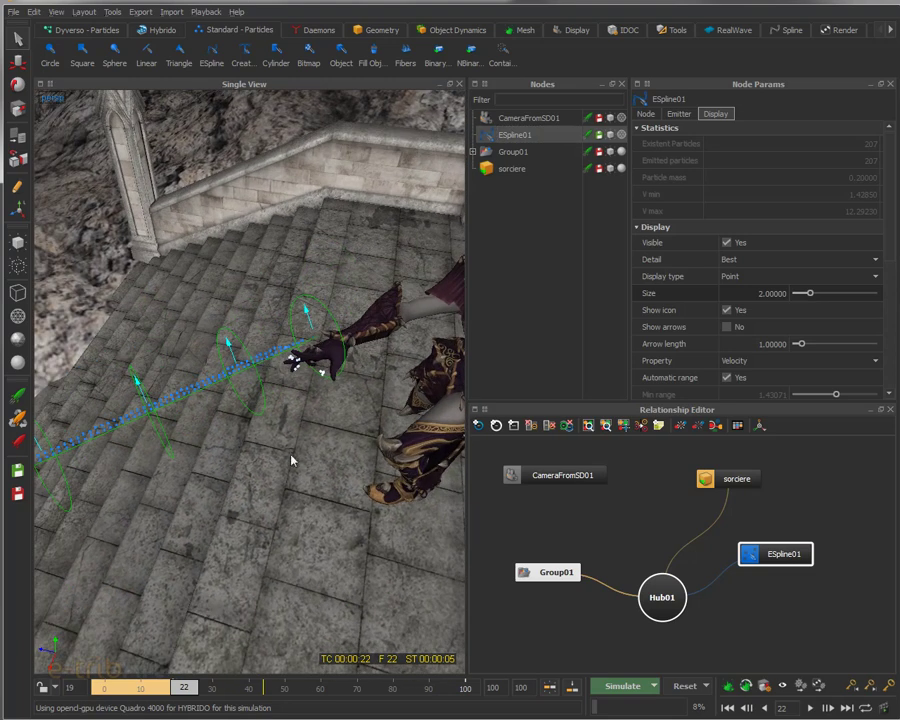
# Go to frame 21 and set a Position key for ESpline01 at its present location.
pyautogui.click(218, 689)
pyautogui.moveTo(222, 693); pyautogui.dragTo(182, 692)
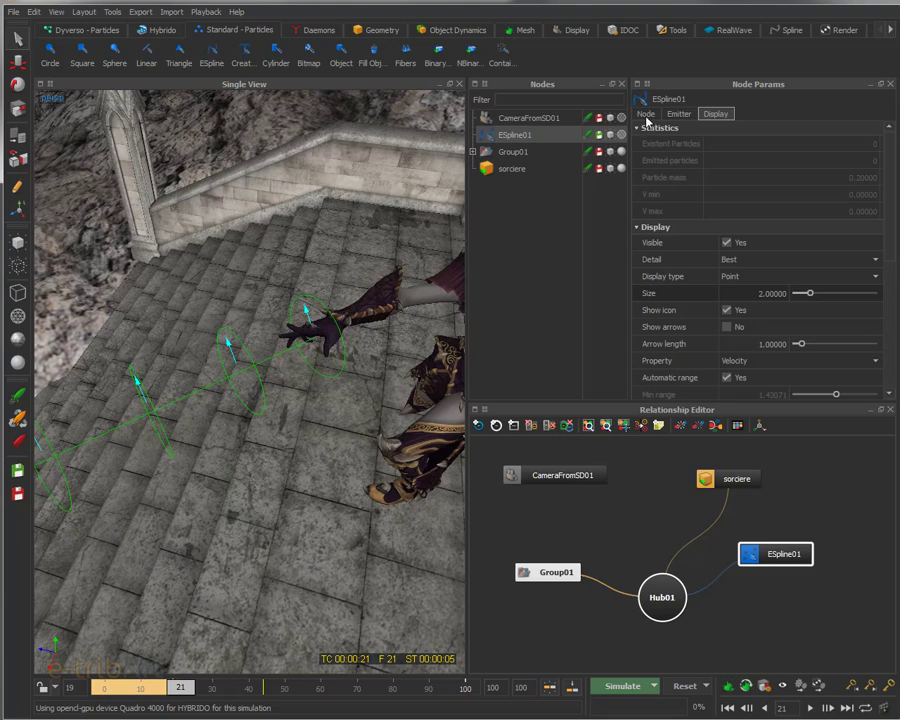
pyautogui.click(646, 114)
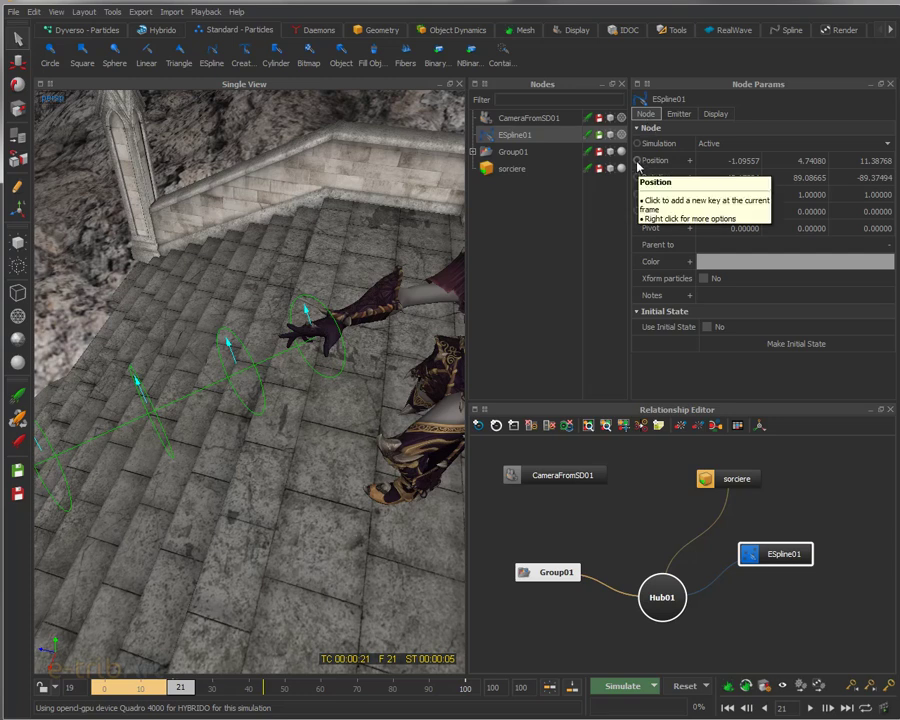
pyautogui.click(637, 161)
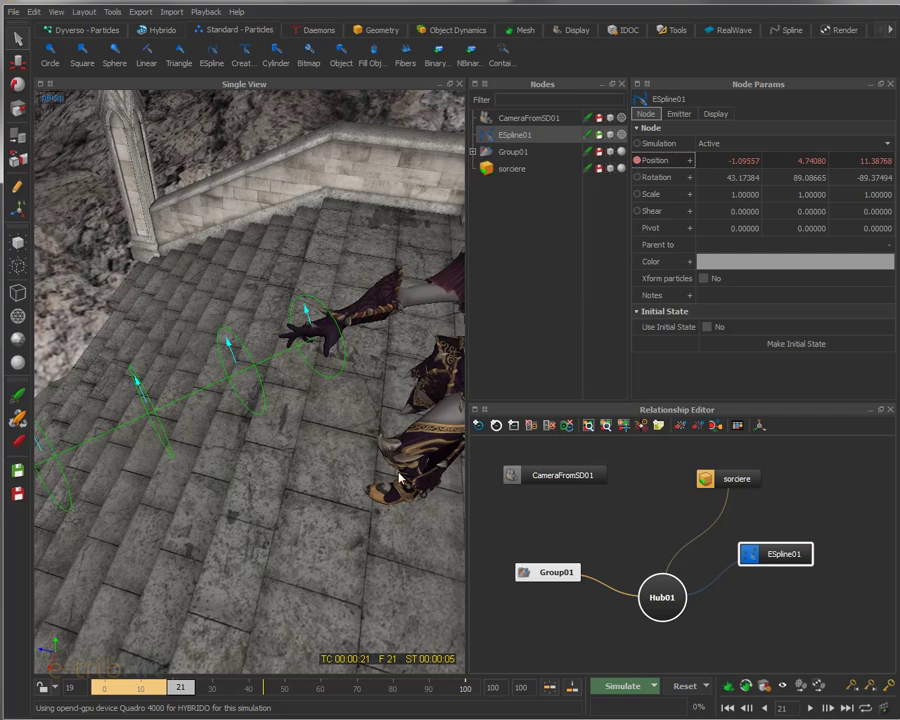
# At frame 22, move ESpline01 down to the character's hand and key its Position at about -1.00, 4.52, 11.29.
pyautogui.click(828, 708)
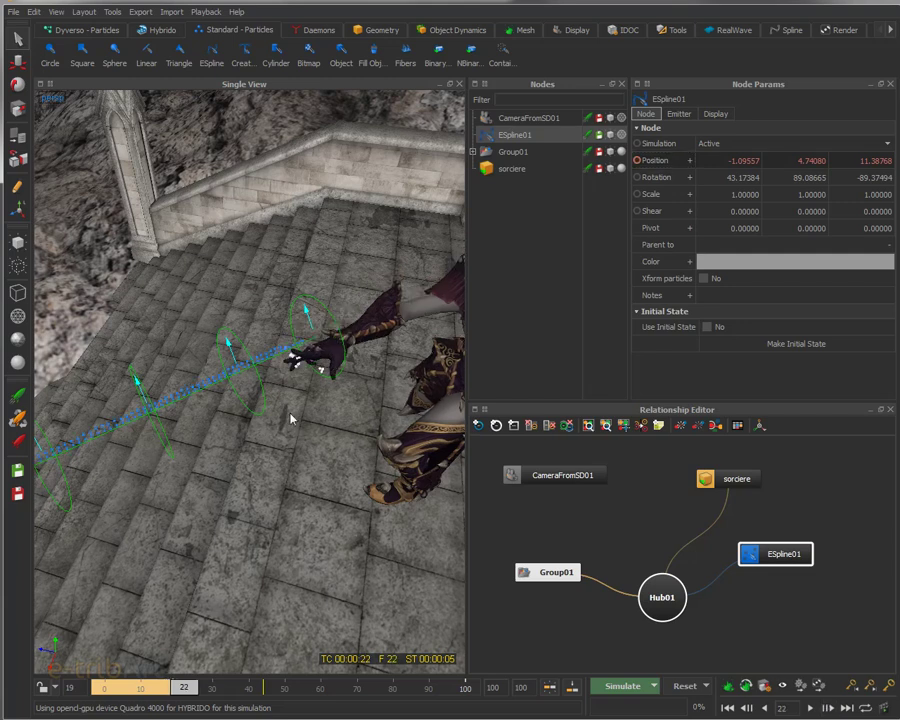
pyautogui.press('w')
pyautogui.keyDown('alt'); pyautogui.moveTo(327, 420); pyautogui.dragTo(299, 416); pyautogui.keyUp('alt')
pyautogui.moveTo(352, 384); pyautogui.dragTo(329, 451)
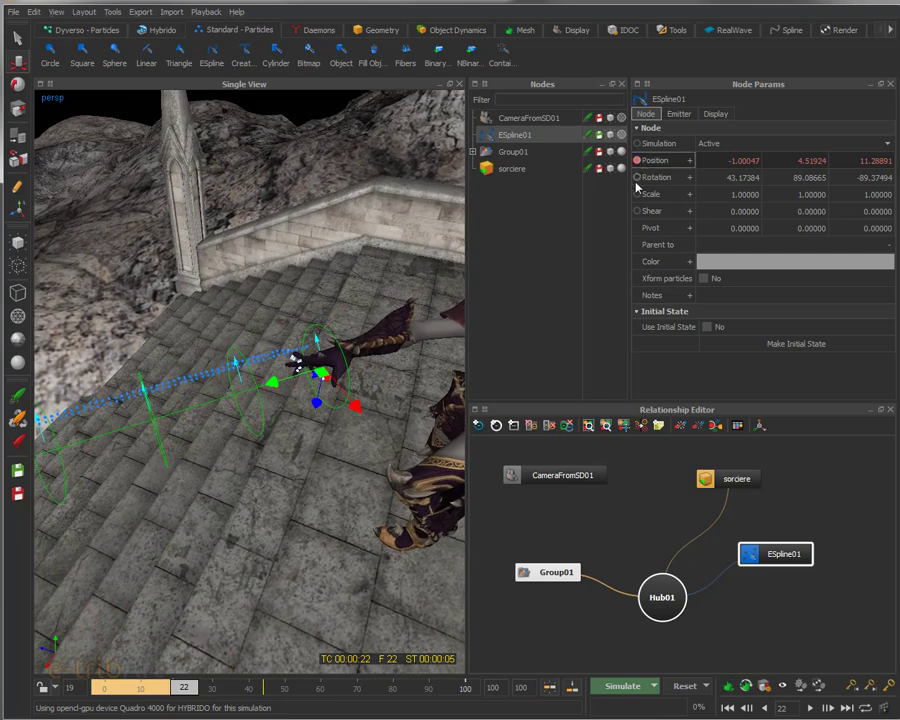
# At frame 23, move ESpline01 to follow the hand and key its Position at about -0.92, 4.51, 11.20.
pyautogui.click(827, 707)
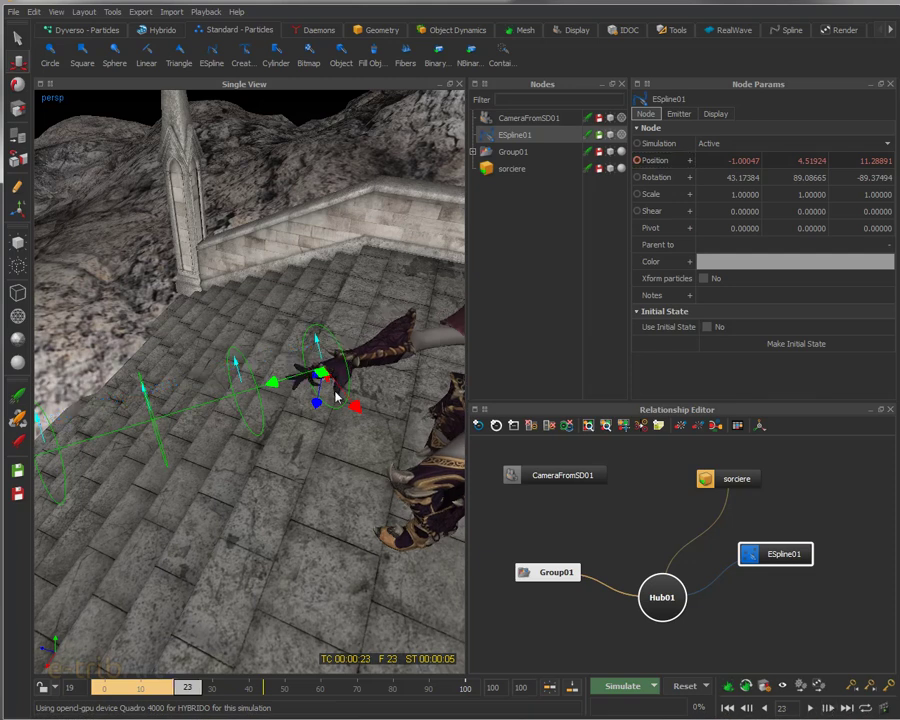
pyautogui.keyDown('alt'); pyautogui.moveTo(234, 297); pyautogui.dragTo(322, 422); pyautogui.keyUp('alt')
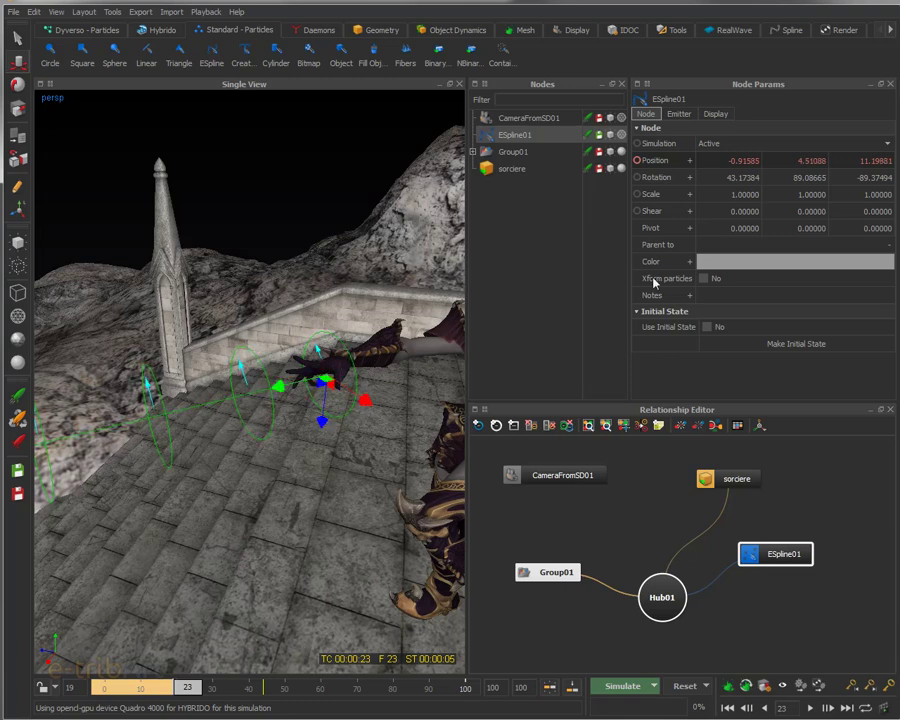
pyautogui.click(637, 161)
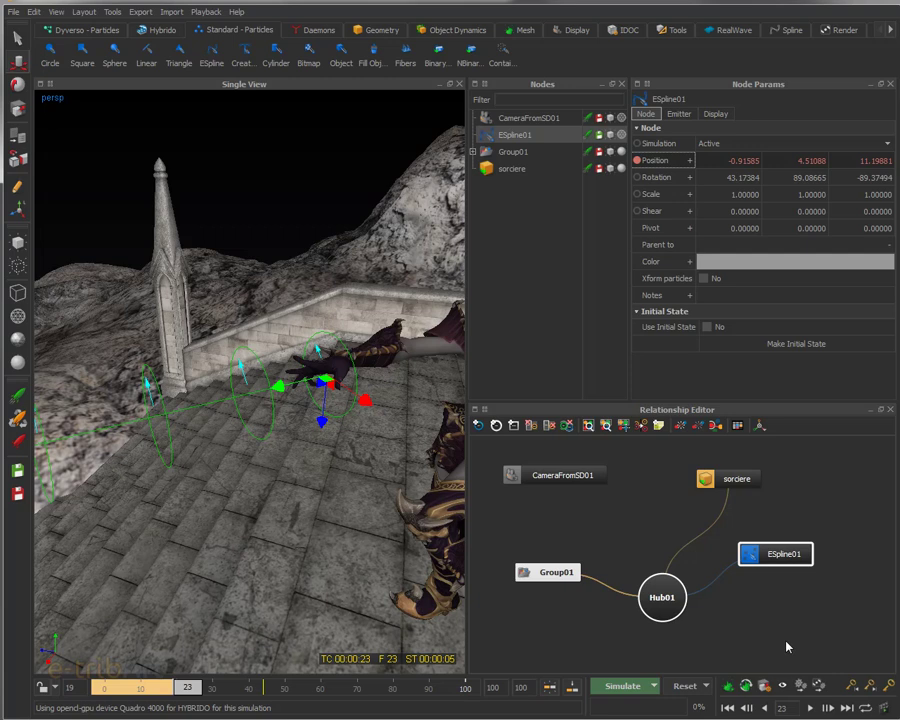
# At frame 26, move ESpline01 back onto the hand and key its Position at about -0.97, 4.51, 11.26.
pyautogui.click(828, 707)
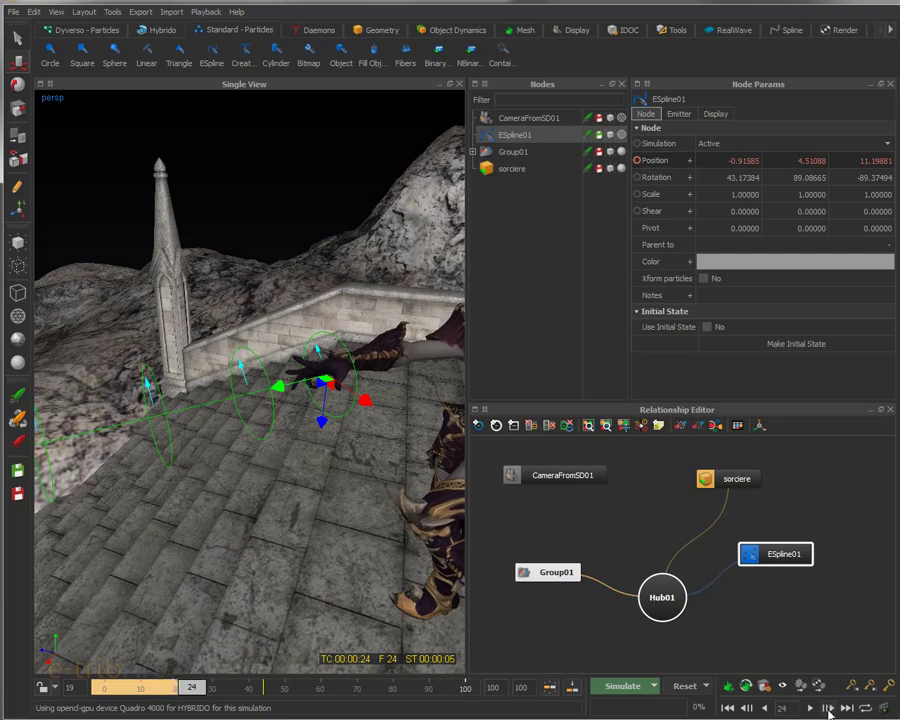
pyautogui.click(828, 708)
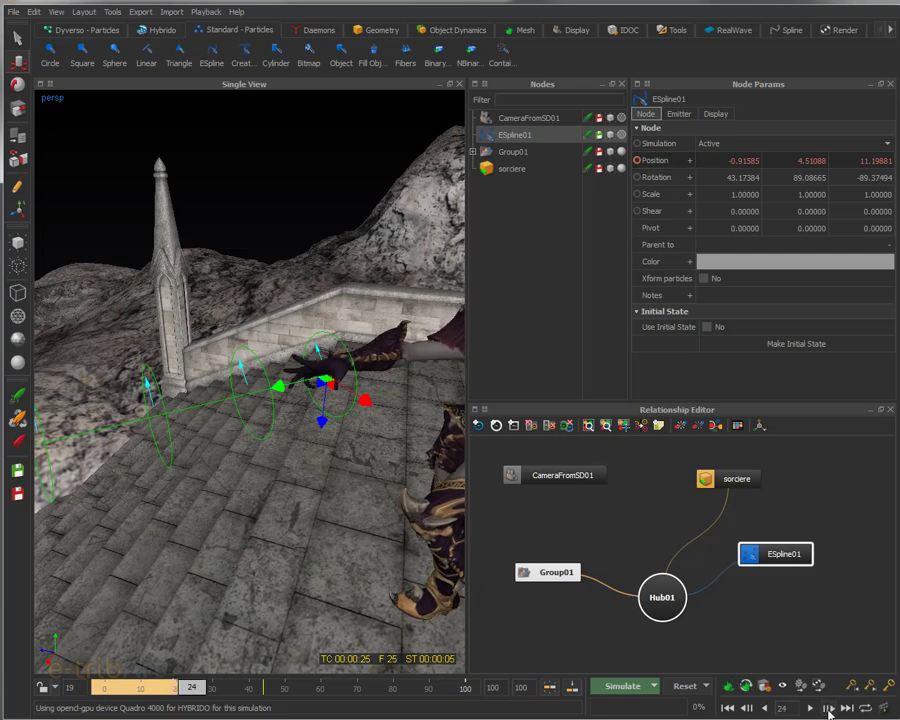
pyautogui.click(828, 708)
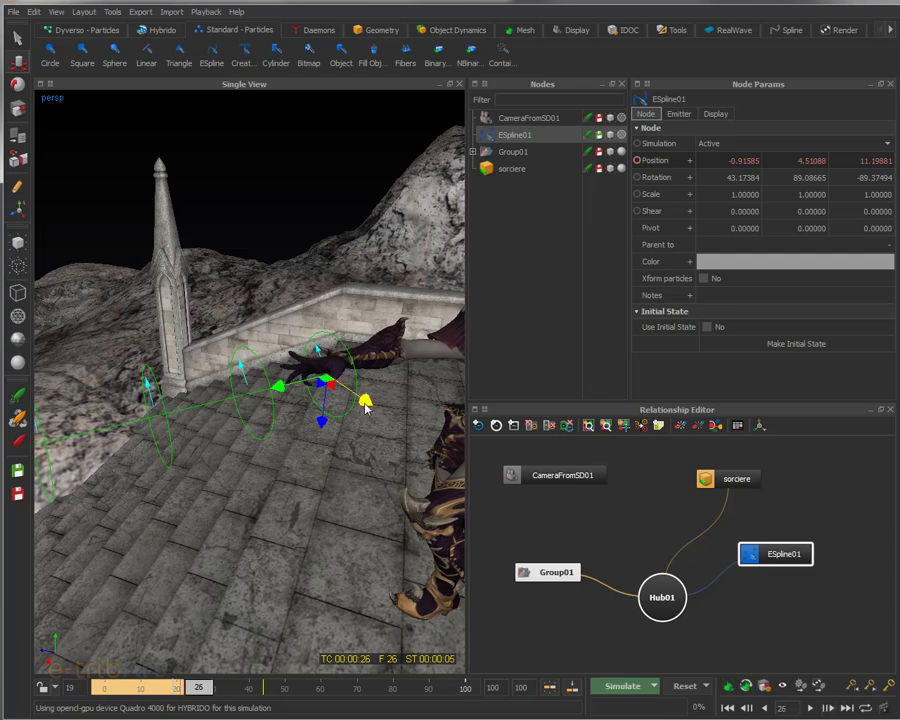
pyautogui.moveTo(366, 404); pyautogui.dragTo(360, 403)
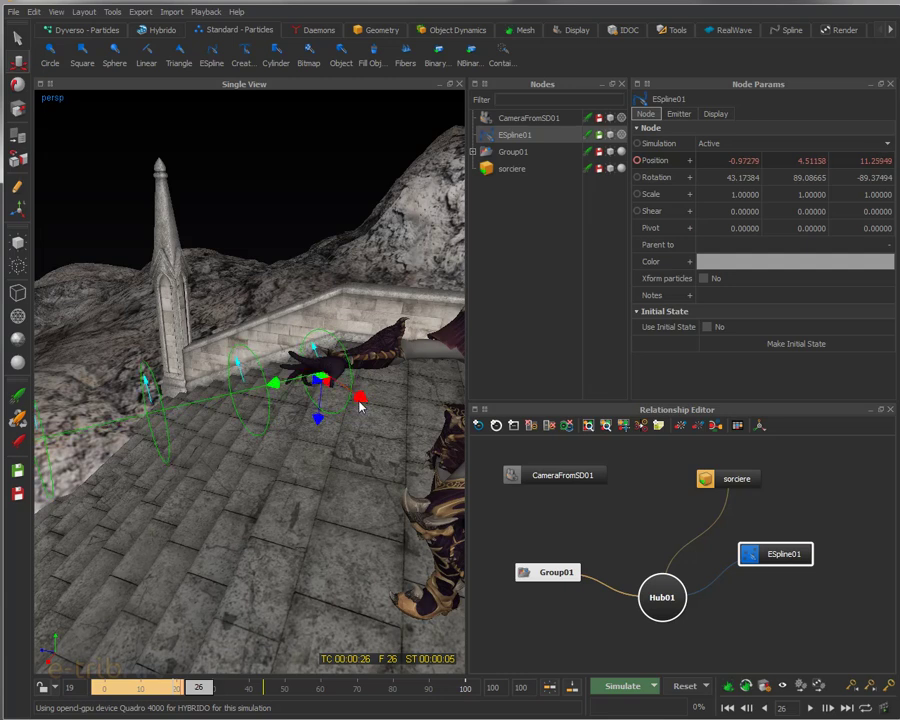
pyautogui.click(637, 161)
# At frame 28, raise ESpline01 slightly to match the hand and key its Position at about -0.99, 4.57, 11.24.
pyautogui.click(828, 709)
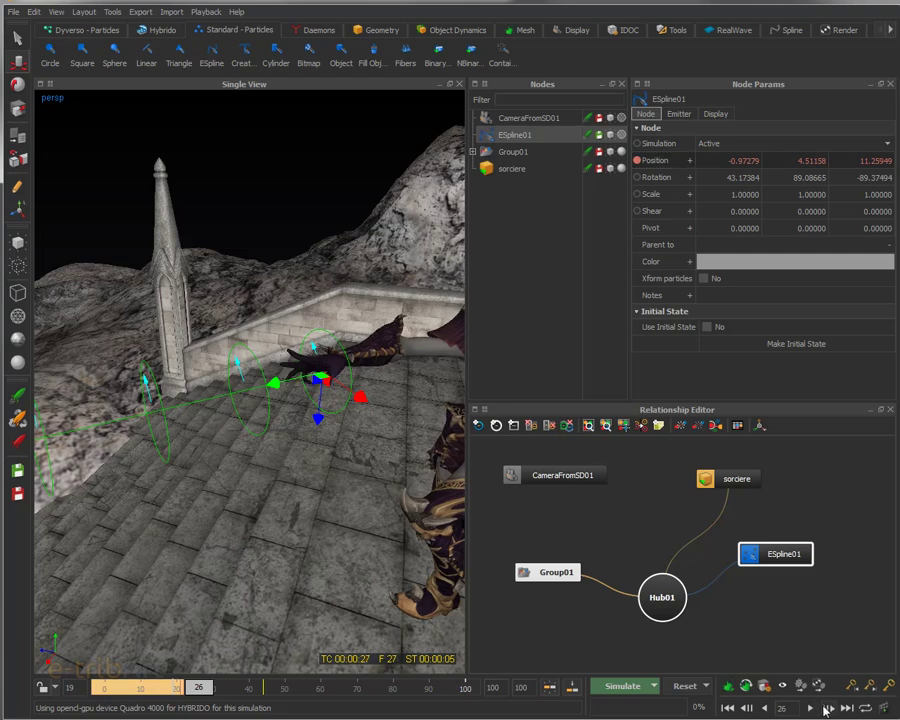
pyautogui.click(828, 709)
pyautogui.moveTo(318, 419); pyautogui.dragTo(317, 416)
pyautogui.moveTo(276, 378); pyautogui.dragTo(277, 380)
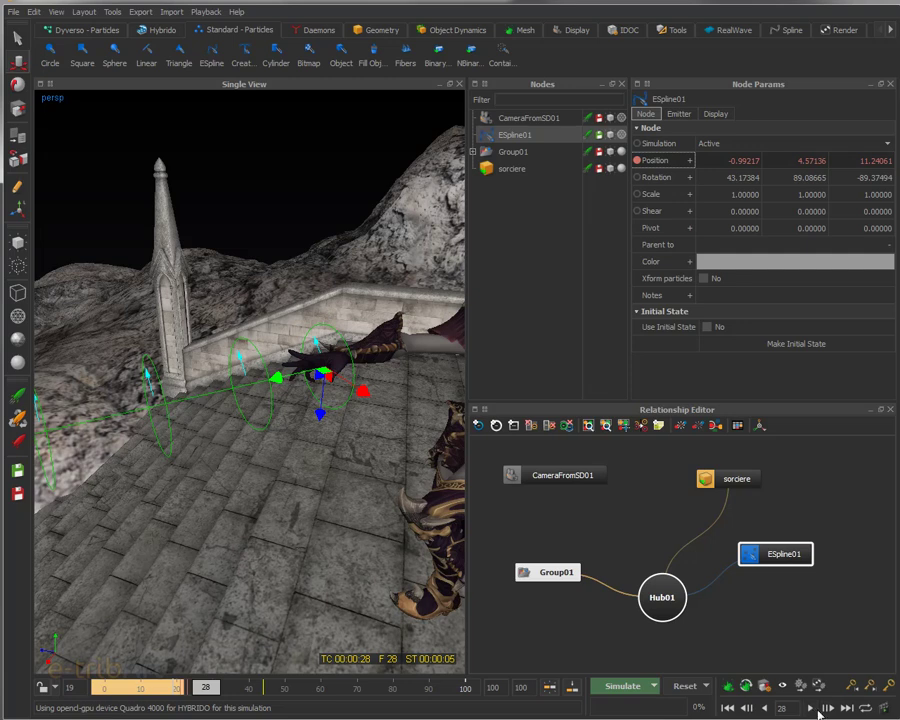
# At frame 30, shift ESpline01 along its length to the hand and key its Position at about -1.13, 4.57, 11.11.
pyautogui.click(827, 708)
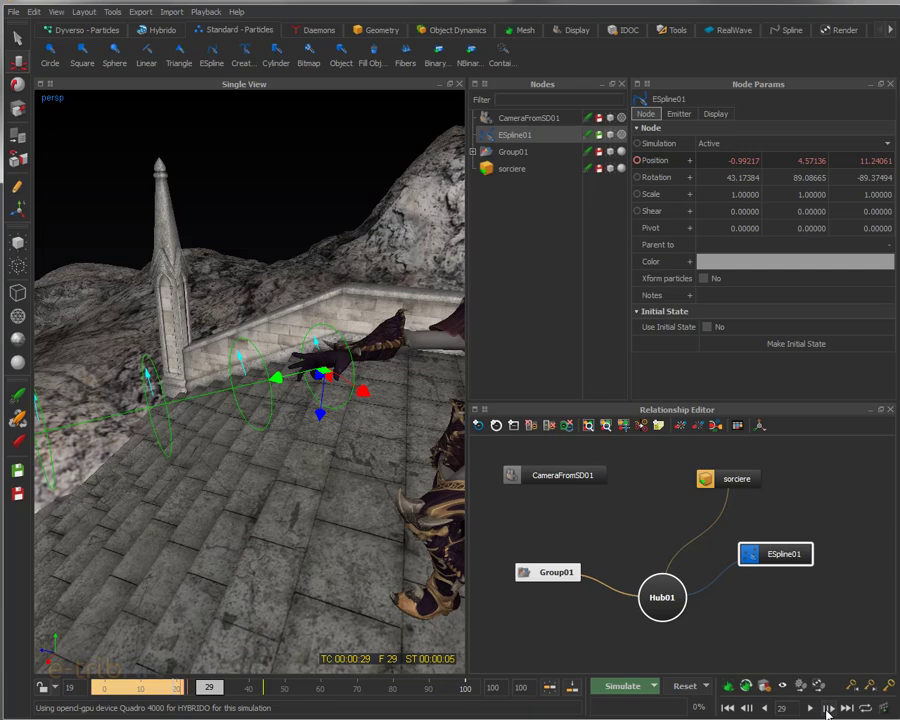
pyautogui.click(827, 708)
pyautogui.moveTo(277, 378); pyautogui.dragTo(291, 373)
pyautogui.click(637, 161)
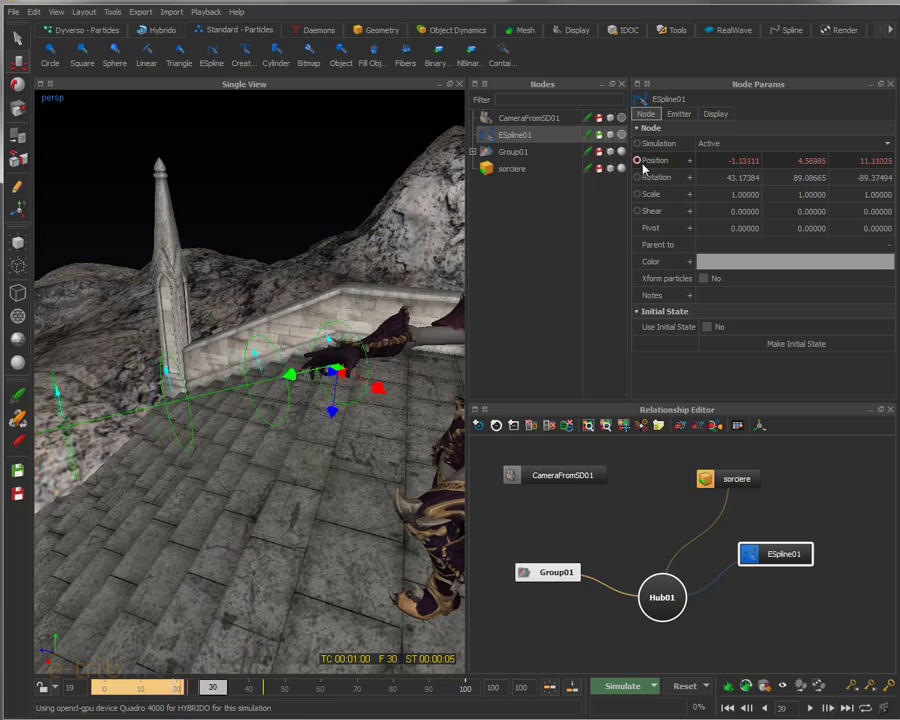
# At frame 32, move ESpline01 to the closing hand and key its Position at about -1.38, 4.57, 10.88.
pyautogui.click(827, 708)
pyautogui.click(829, 710)
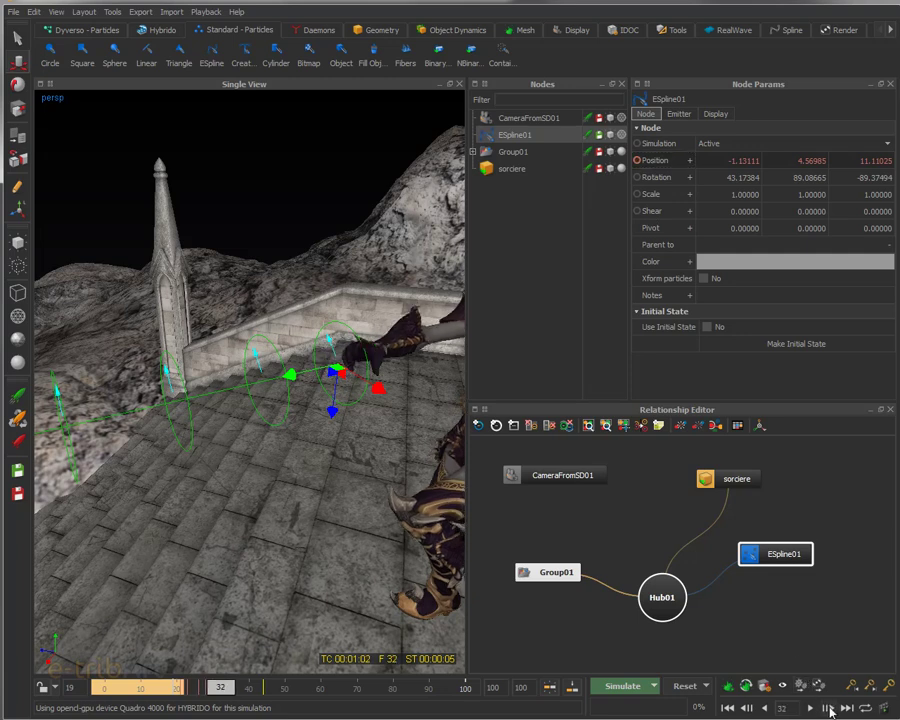
pyautogui.moveTo(292, 377); pyautogui.dragTo(315, 374)
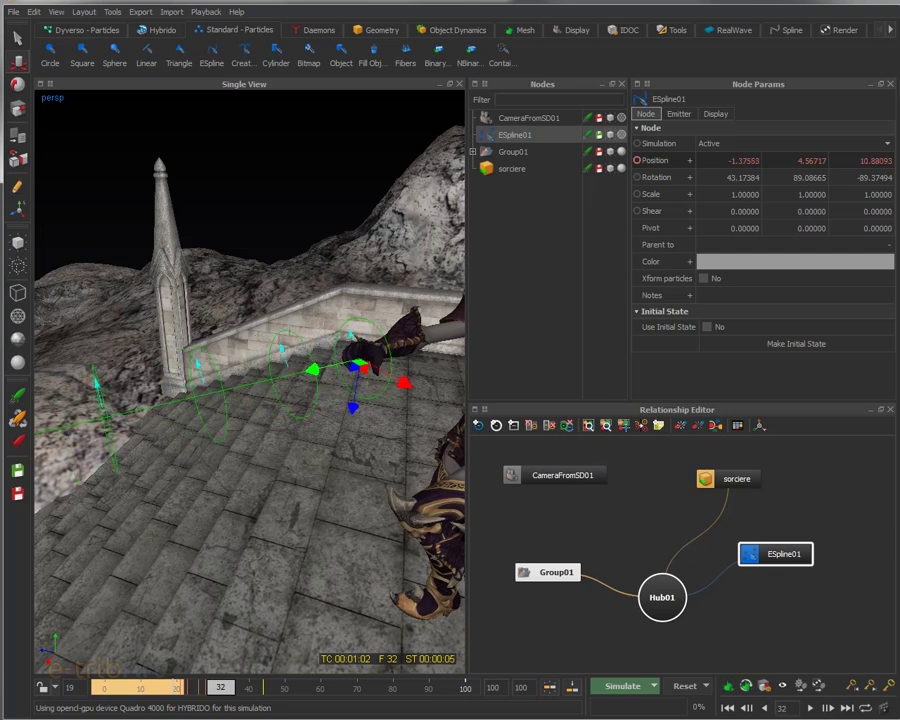
pyautogui.click(637, 160)
# Key ESpline01's Speed at 2 on frame 31 and at 0 on frame 32.
pyautogui.click(745, 708)
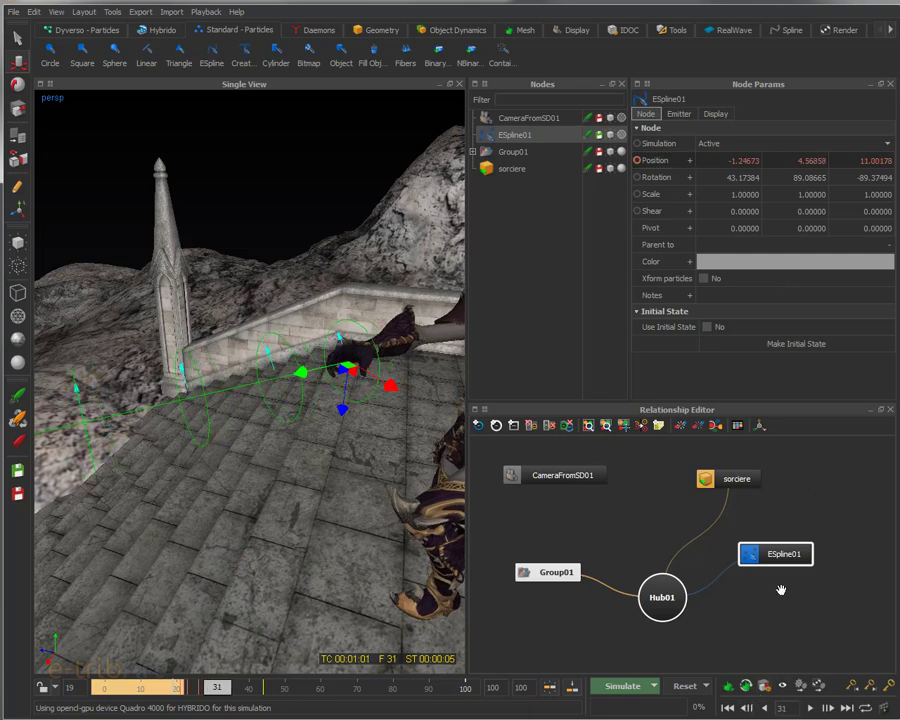
pyautogui.click(679, 114)
pyautogui.click(637, 360)
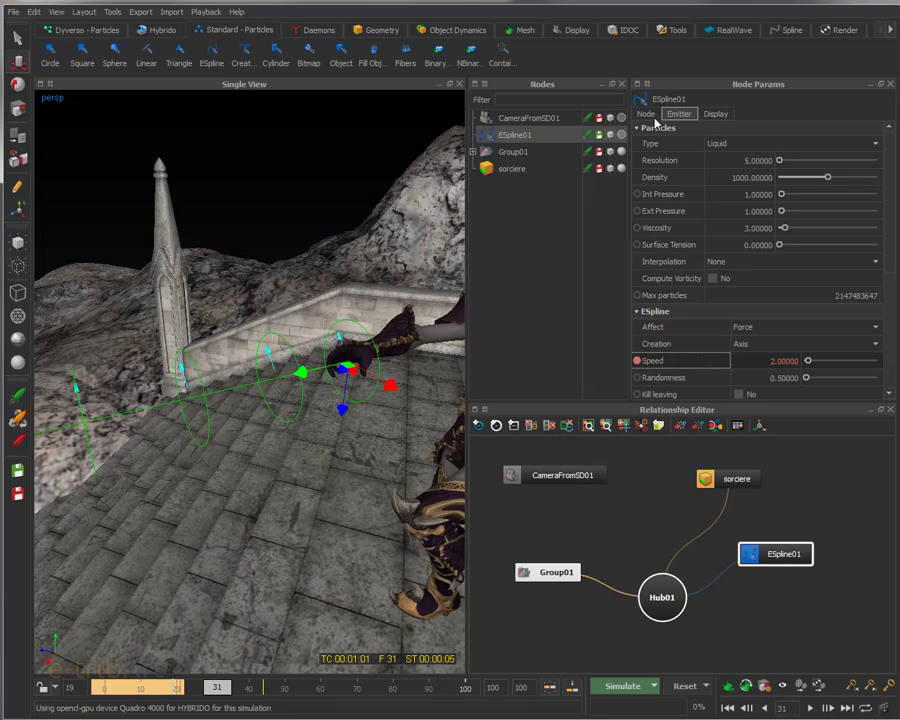
pyautogui.click(828, 708)
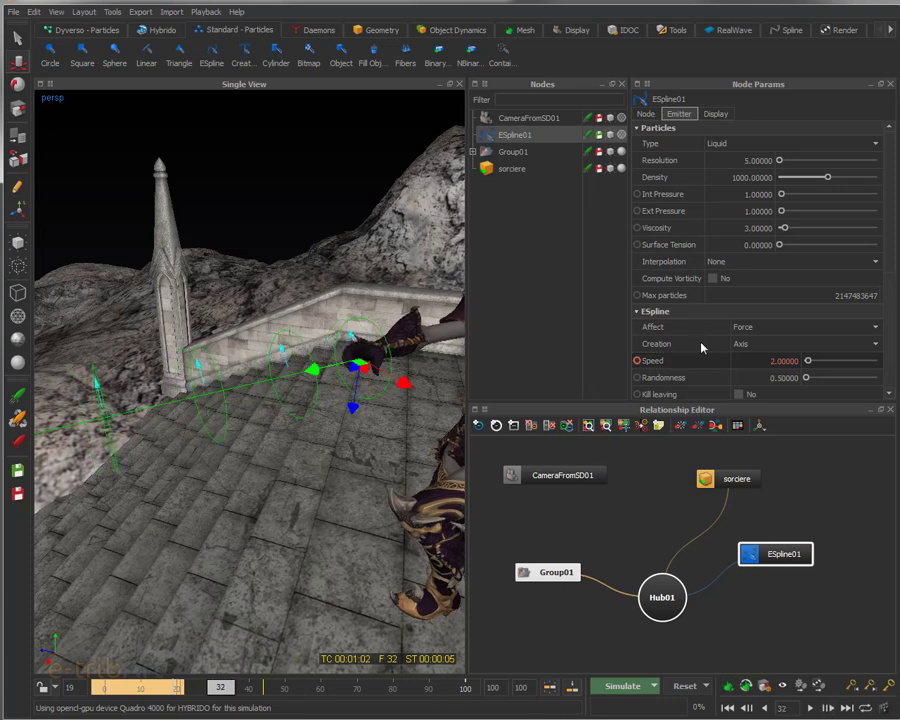
pyautogui.doubleClick(784, 360)
pyautogui.write('0')
pyautogui.press('Return')
pyautogui.click(637, 360)
# Make the Speed curve's keys from frame 20 to frame 32 linear in the Curve Editor, and close the editor.
pyautogui.rightClick(652, 360)
pyautogui.moveTo(318, 124); pyautogui.dragTo(306, 123)
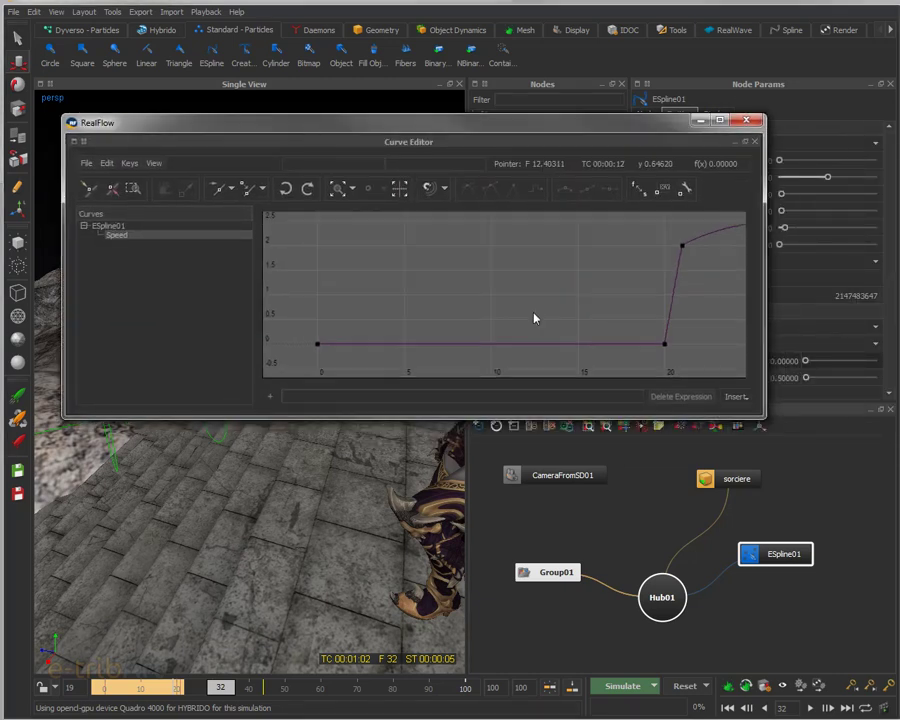
pyautogui.moveTo(541, 316); pyautogui.dragTo(350, 306, button='middle')
pyautogui.moveTo(418, 218); pyautogui.dragTo(745, 368)
pyautogui.click(510, 190)
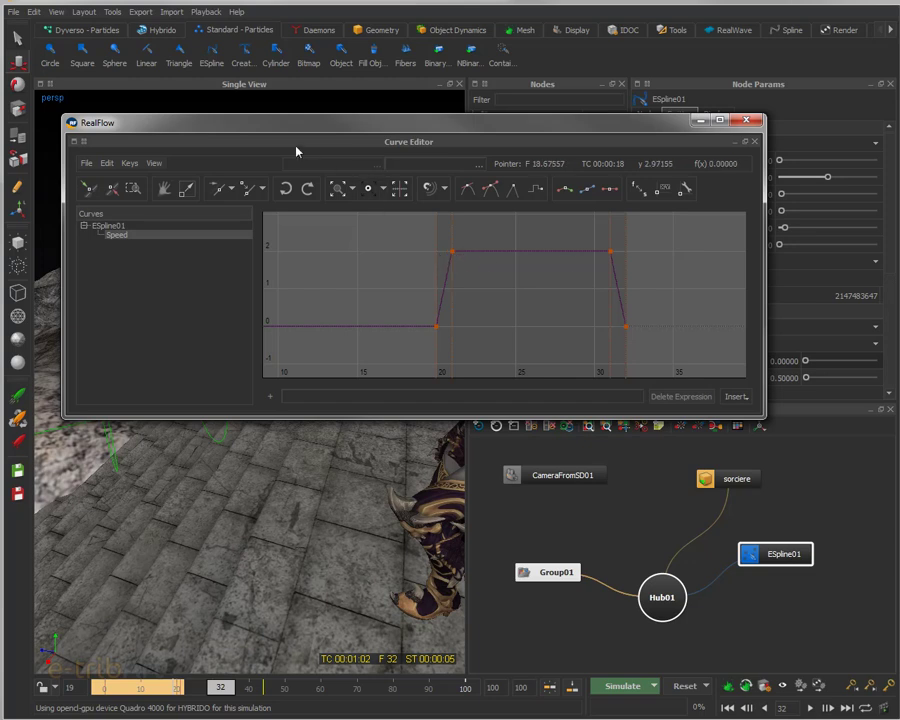
pyautogui.moveTo(280, 133); pyautogui.dragTo(511, 171)
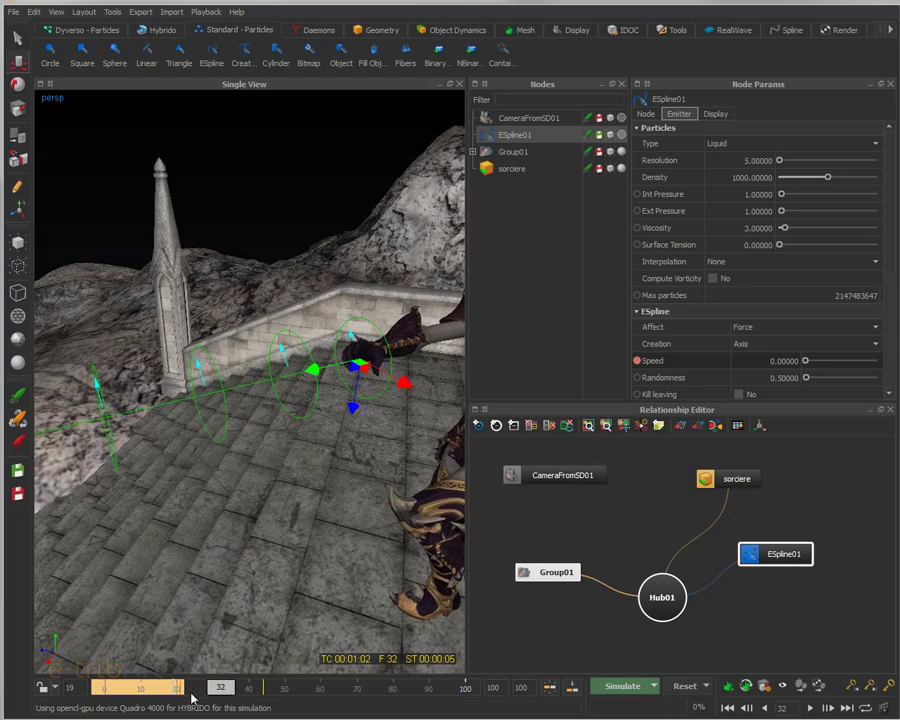
# Reset the simulation data, simulate from frame 19 to frame 27 and examine the particle stream around the hand.
pyautogui.keyDown('alt'); pyautogui.moveTo(266, 540); pyautogui.dragTo(411, 567); pyautogui.keyUp('alt')
pyautogui.keyDown('alt'); pyautogui.moveTo(309, 557); pyautogui.dragTo(210, 600); pyautogui.keyUp('alt')
pyautogui.moveTo(226, 692); pyautogui.dragTo(170, 694)
pyautogui.click(683, 687)
pyautogui.click(648, 376)
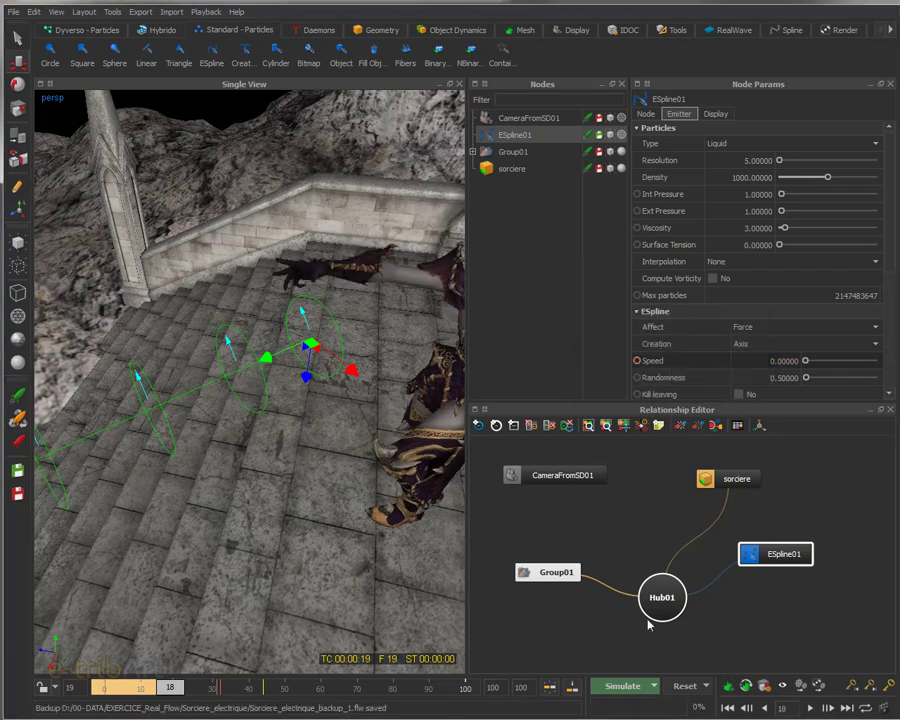
pyautogui.click(622, 686)
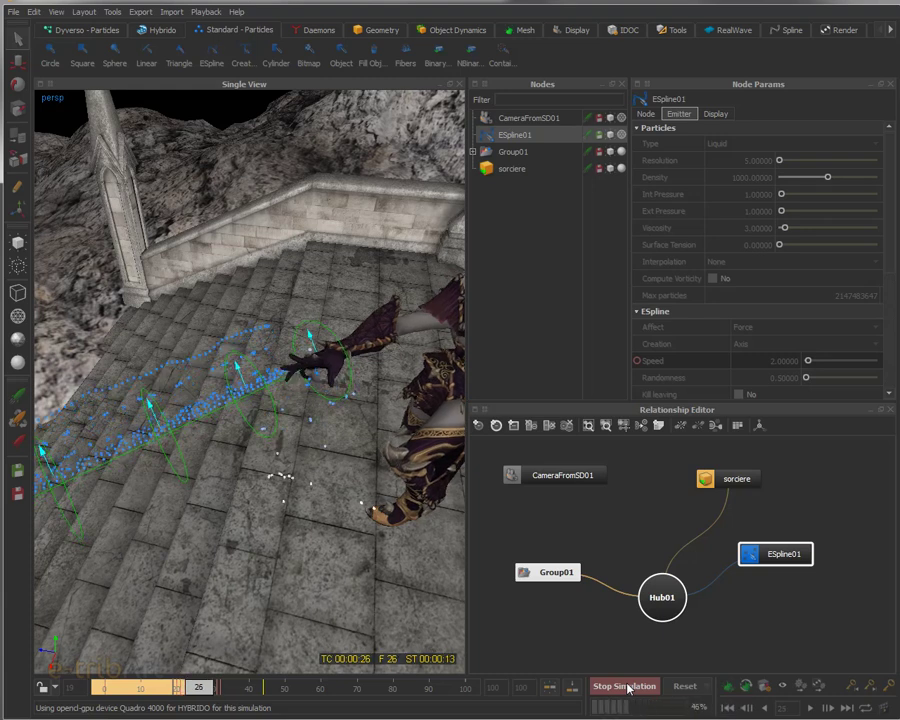
pyautogui.click(628, 688)
pyautogui.keyDown('alt'); pyautogui.moveTo(412, 577); pyautogui.dragTo(350, 408); pyautogui.keyUp('alt')
pyautogui.keyDown('alt'); pyautogui.moveTo(278, 502); pyautogui.dragTo(315, 612); pyautogui.keyUp('alt')
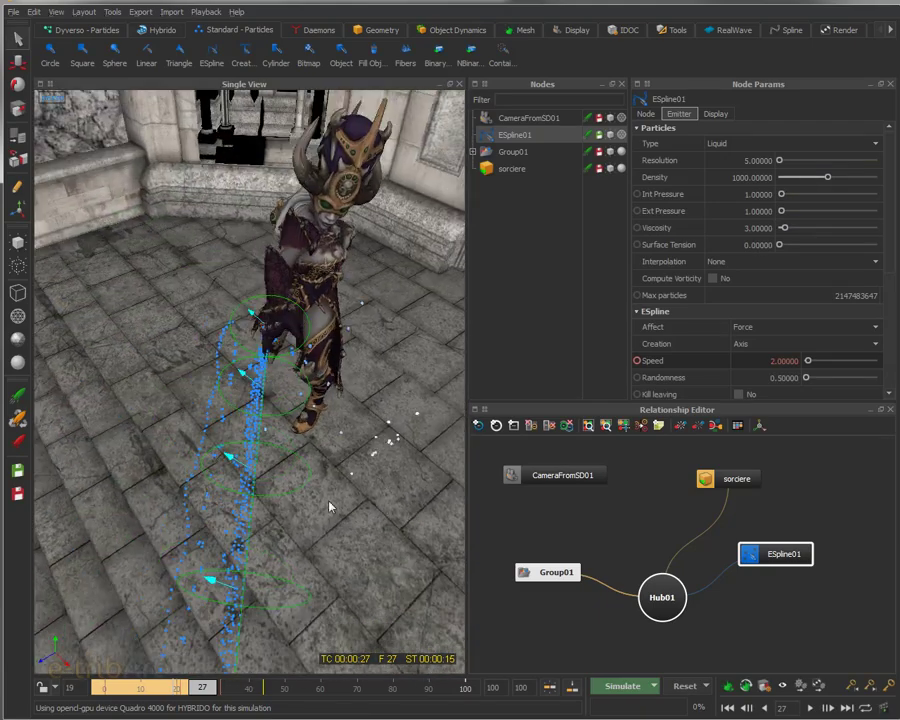
# Continue the simulation to frame 35 and inspect the particles after the emission speed drops to 0.
pyautogui.click(622, 686)
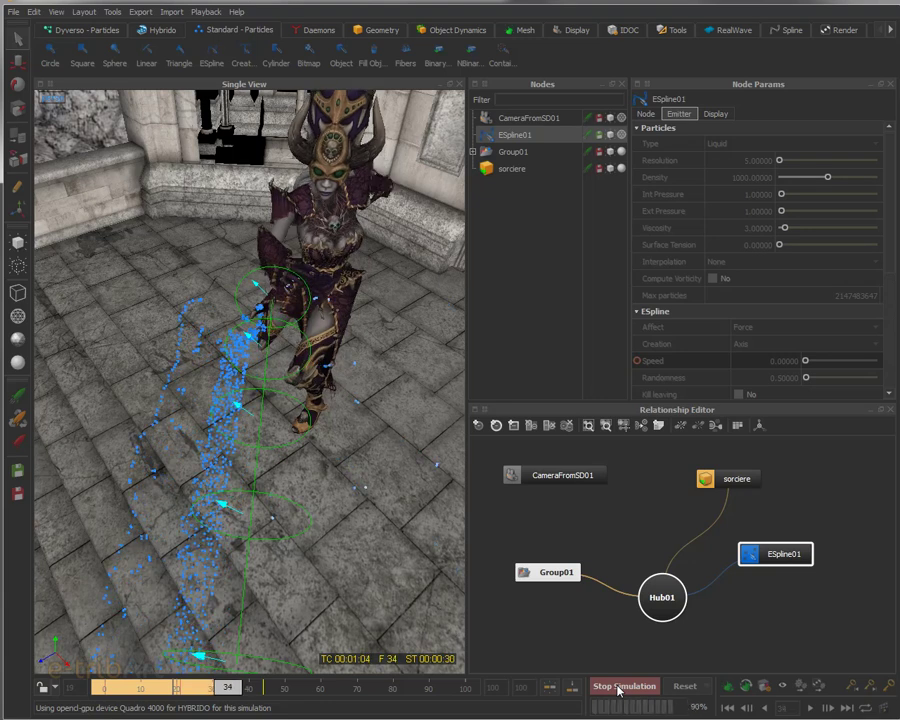
pyautogui.click(619, 690)
pyautogui.keyDown('alt'); pyautogui.moveTo(455, 610); pyautogui.dragTo(275, 637); pyautogui.keyUp('alt')
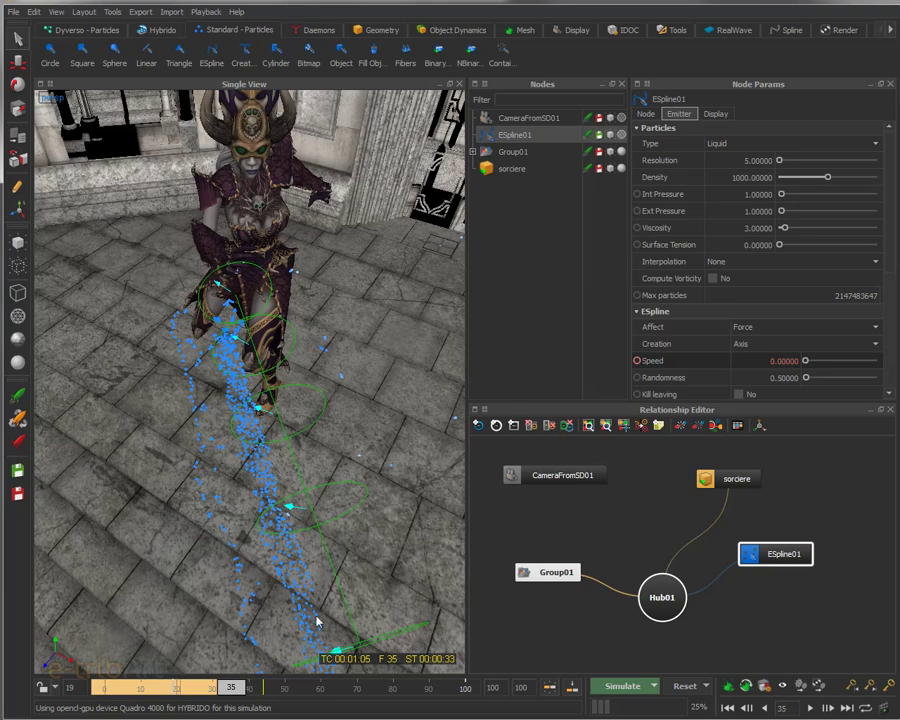
# Reset all simulation data and frame the character together with the whole emitter spline.
pyautogui.click(676, 687)
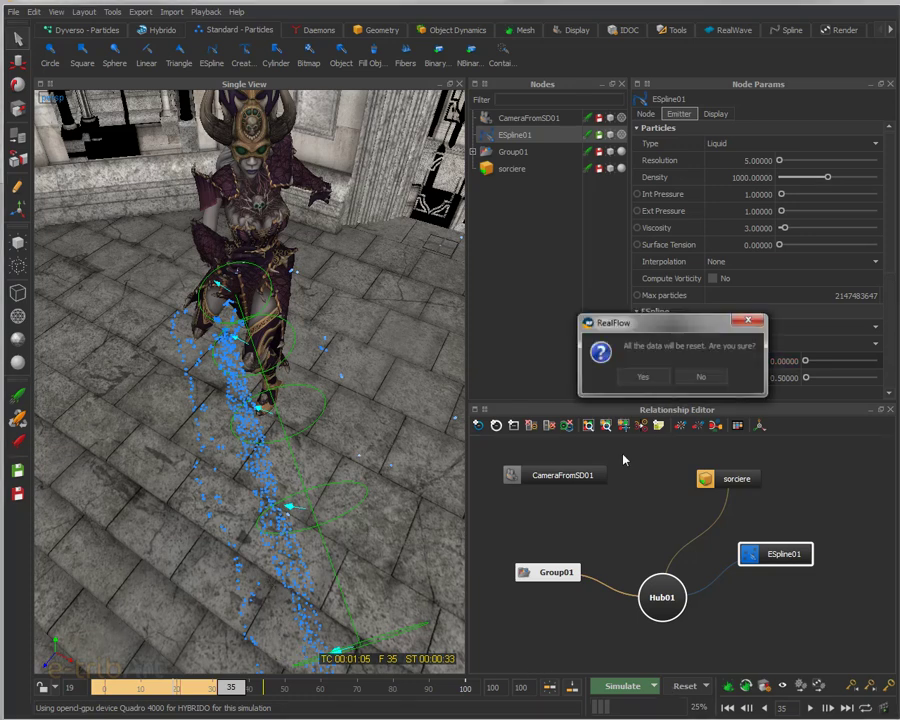
pyautogui.click(639, 377)
pyautogui.keyDown('alt'); pyautogui.moveTo(290, 445); pyautogui.dragTo(207, 429); pyautogui.keyUp('alt')
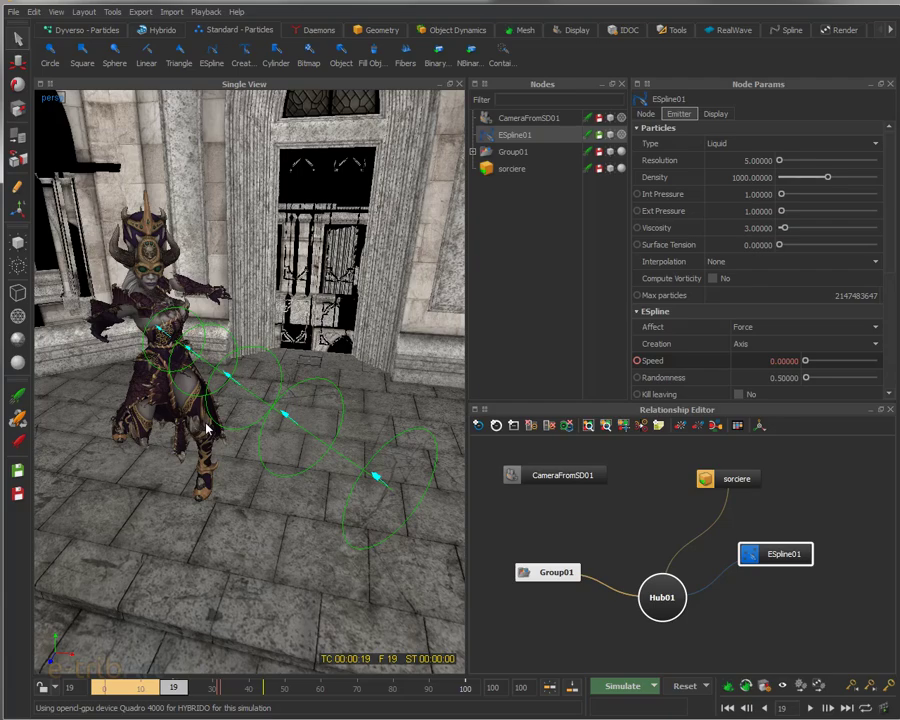
pyautogui.keyDown('alt'); pyautogui.moveTo(217, 402); pyautogui.dragTo(227, 426); pyautogui.keyUp('alt')
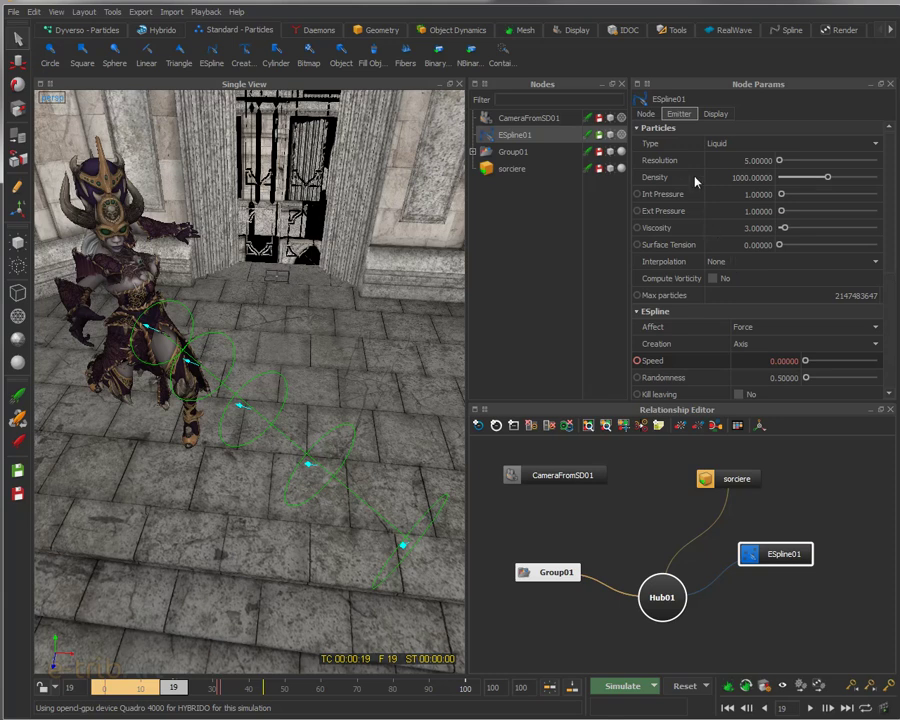
# Review ESpline01's Creation options in the ESpline settings and keep Axis selected.
pyautogui.click(655, 128)
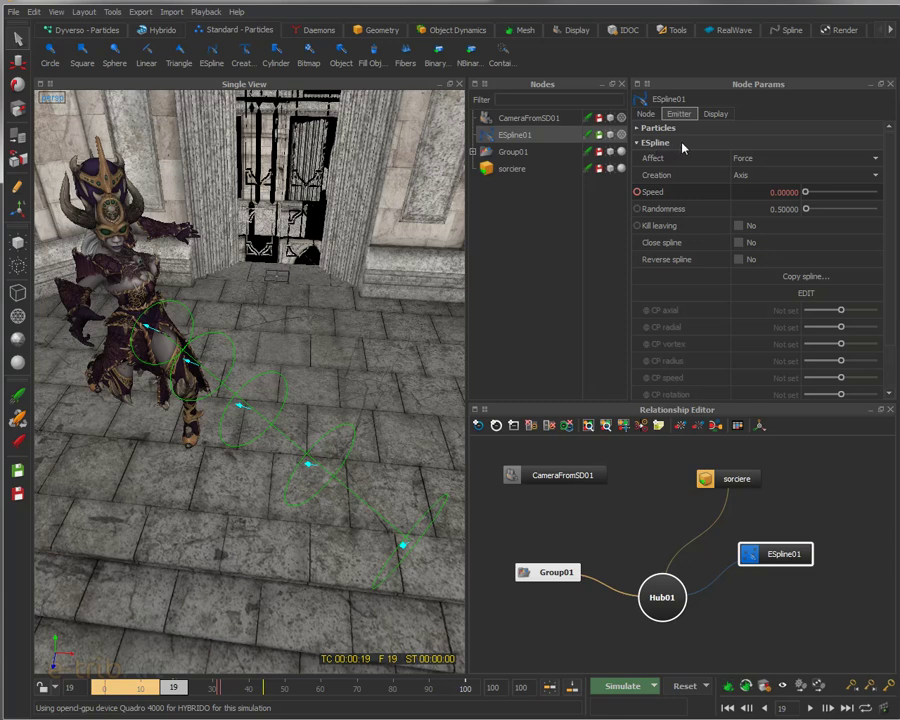
pyautogui.click(752, 179)
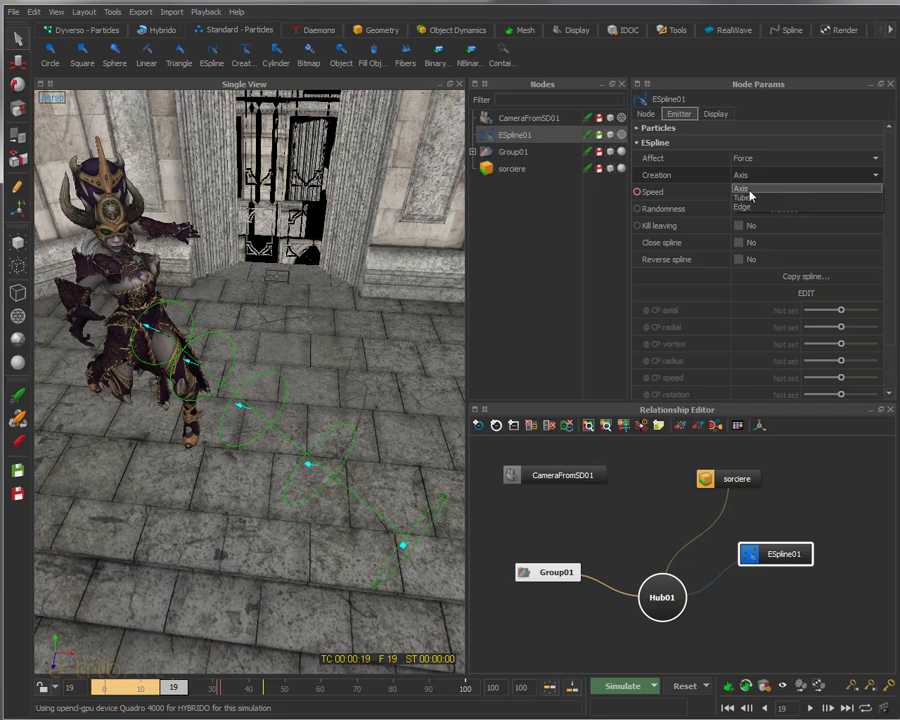
pyautogui.click(737, 187)
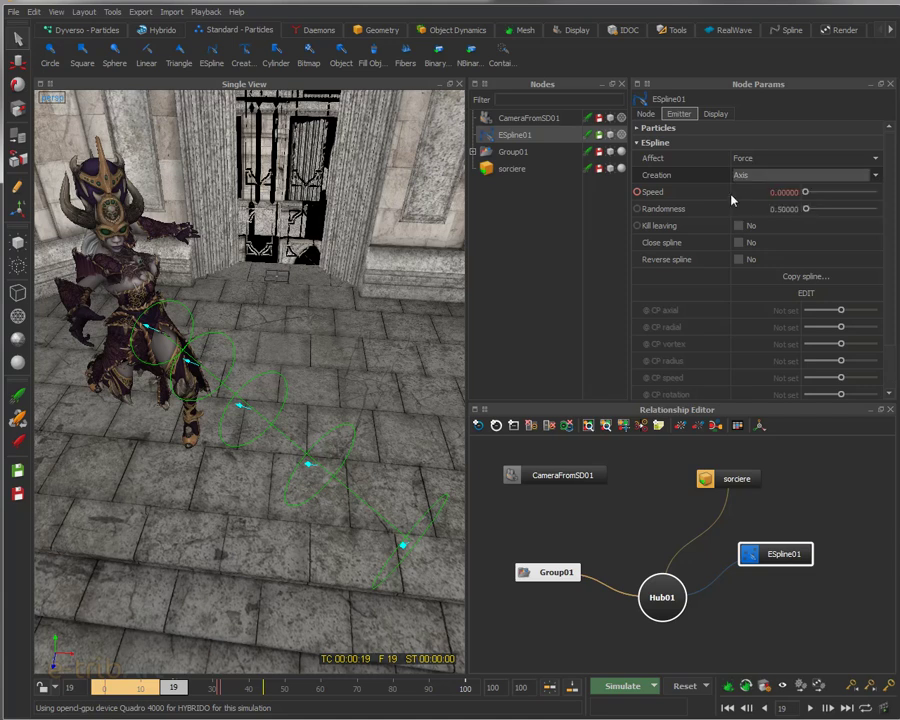
# Enter edit mode on ESpline01's spline and resize the ring of the third control point from the hand.
pyautogui.keyDown('alt'); pyautogui.moveTo(253, 432); pyautogui.dragTo(308, 413); pyautogui.keyUp('alt')
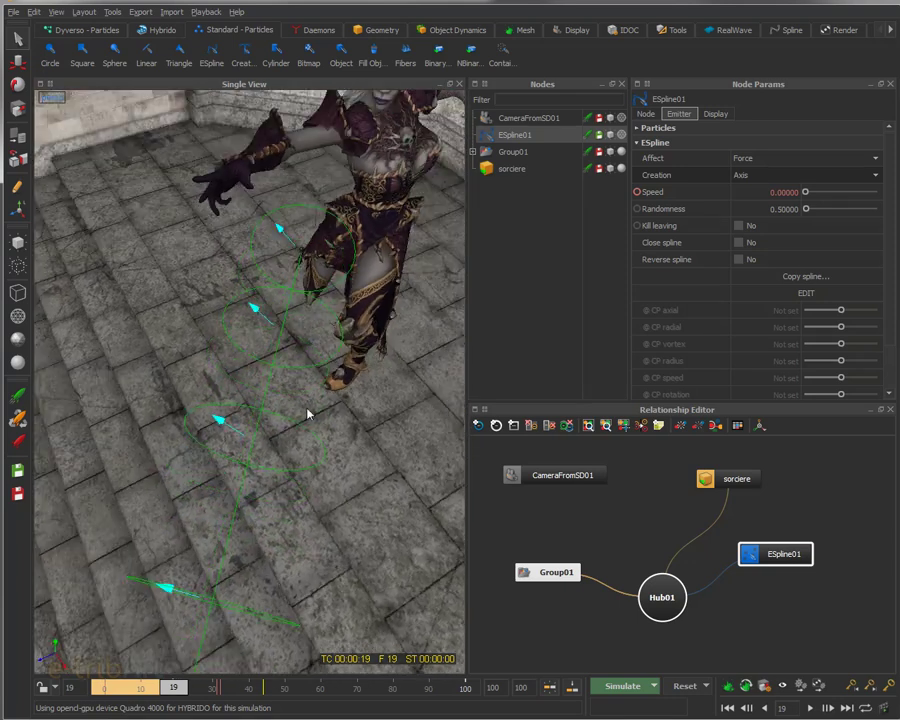
pyautogui.click(797, 293)
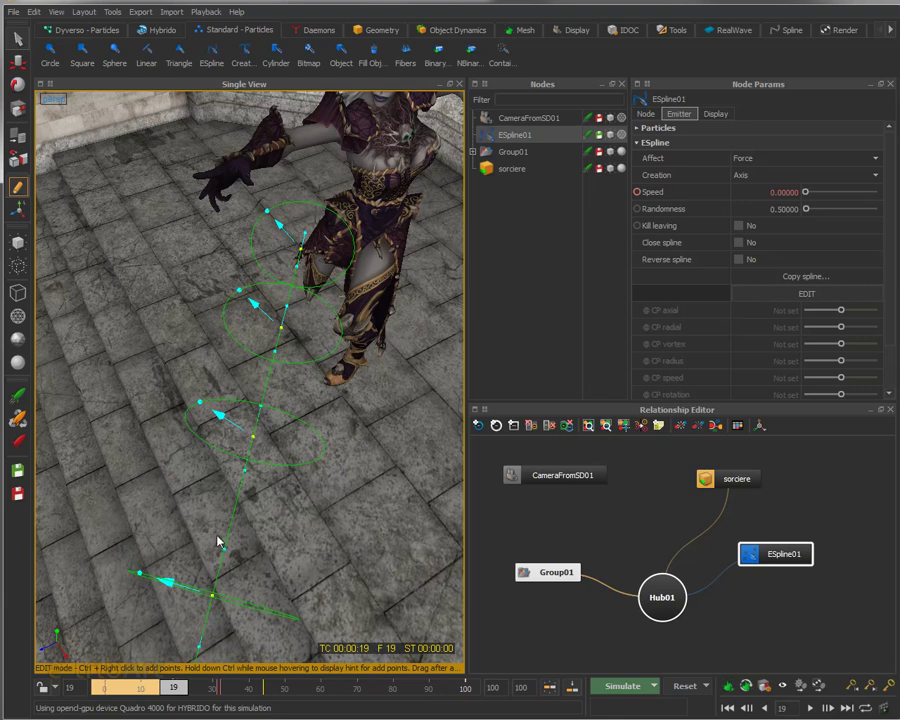
pyautogui.keyDown('alt'); pyautogui.moveTo(237, 512); pyautogui.dragTo(255, 441); pyautogui.keyUp('alt')
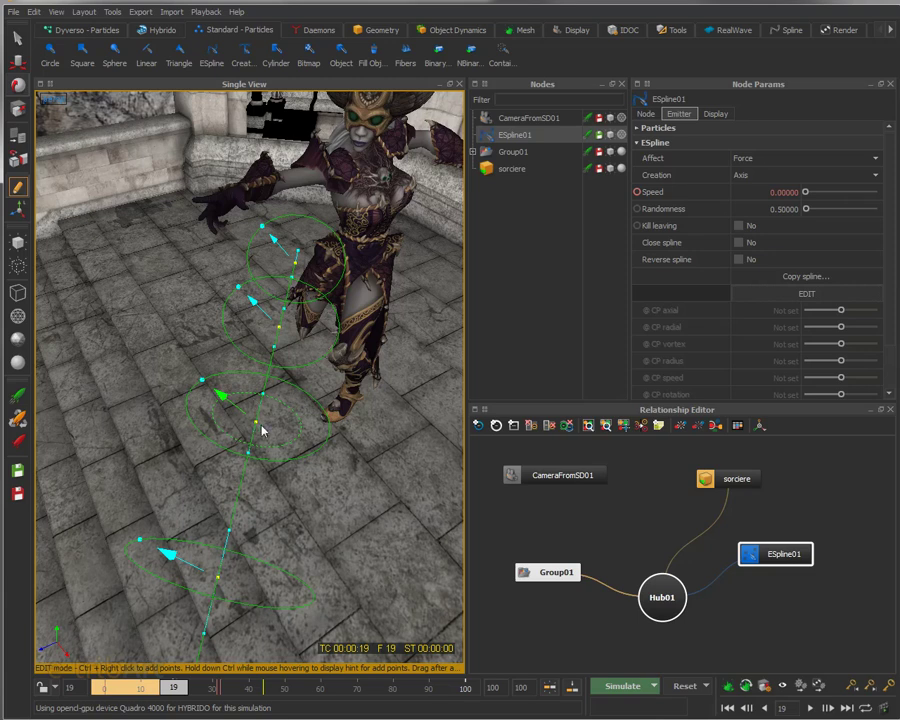
pyautogui.moveTo(238, 422)
pyautogui.keyDown('alt'); pyautogui.mouseDown()
pyautogui.moveTo(243, 350)
pyautogui.moveTo(231, 412)
pyautogui.moveTo(243, 416)
pyautogui.moveTo(247, 396)
pyautogui.moveTo(298, 452)
pyautogui.moveTo(283, 428)
pyautogui.moveTo(247, 428)
pyautogui.mouseUp(); pyautogui.keyUp('alt')
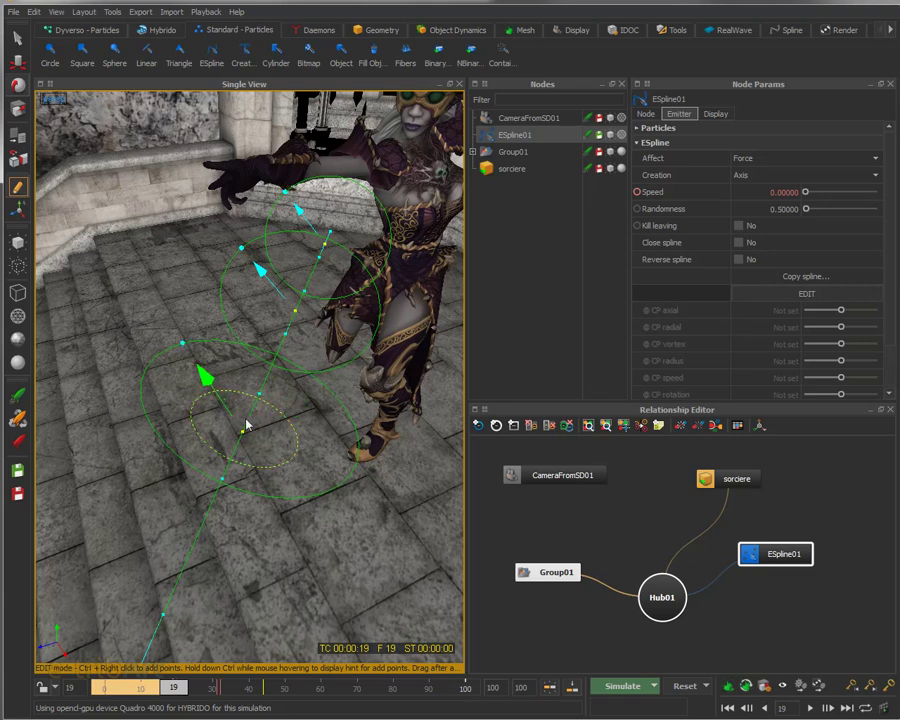
pyautogui.click(184, 346)
pyautogui.keyDown('alt'); pyautogui.moveTo(185, 362); pyautogui.dragTo(212, 420); pyautogui.keyUp('alt')
pyautogui.moveTo(186, 322); pyautogui.dragTo(238, 395)
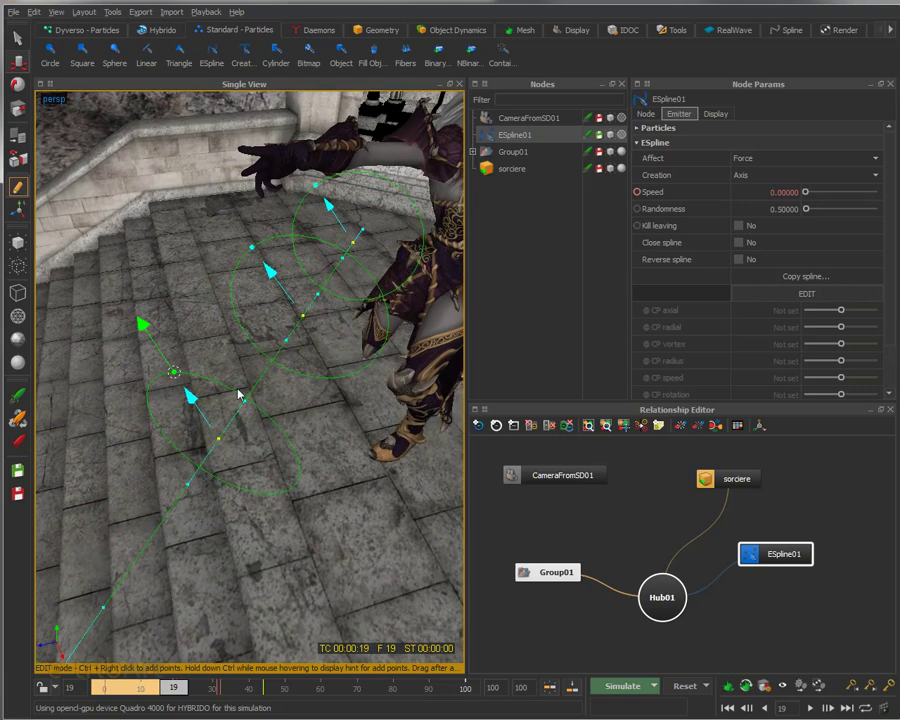
# Shrink the radius of the spline's first three control-point rings, keeping the one nearest the hand smallest.
pyautogui.click(315, 185)
pyautogui.moveTo(297, 158); pyautogui.dragTo(314, 215)
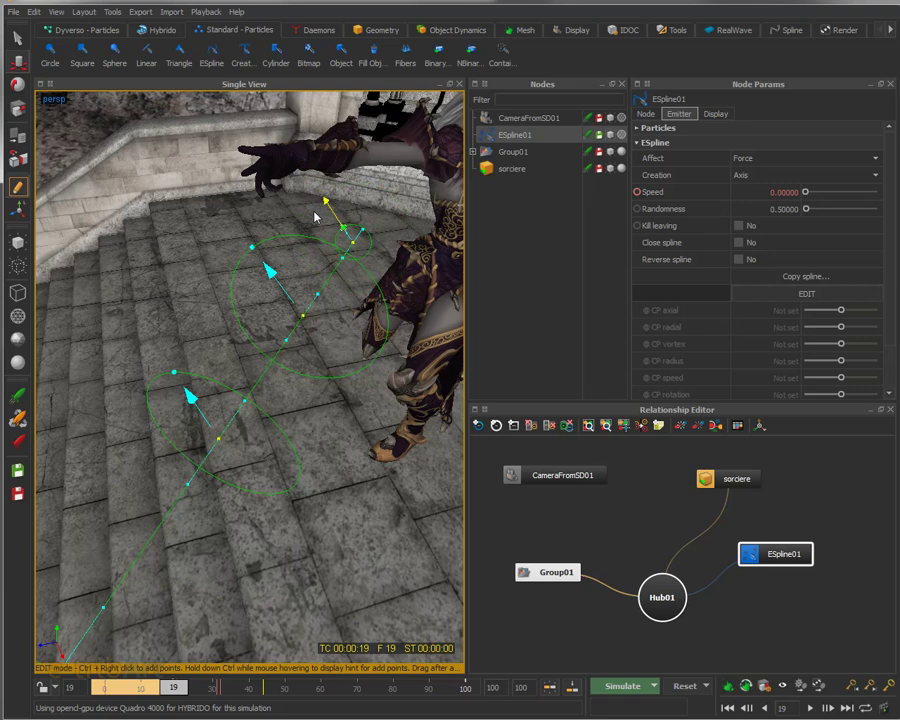
pyautogui.keyDown('alt'); pyautogui.moveTo(364, 287); pyautogui.dragTo(352, 292); pyautogui.keyUp('alt')
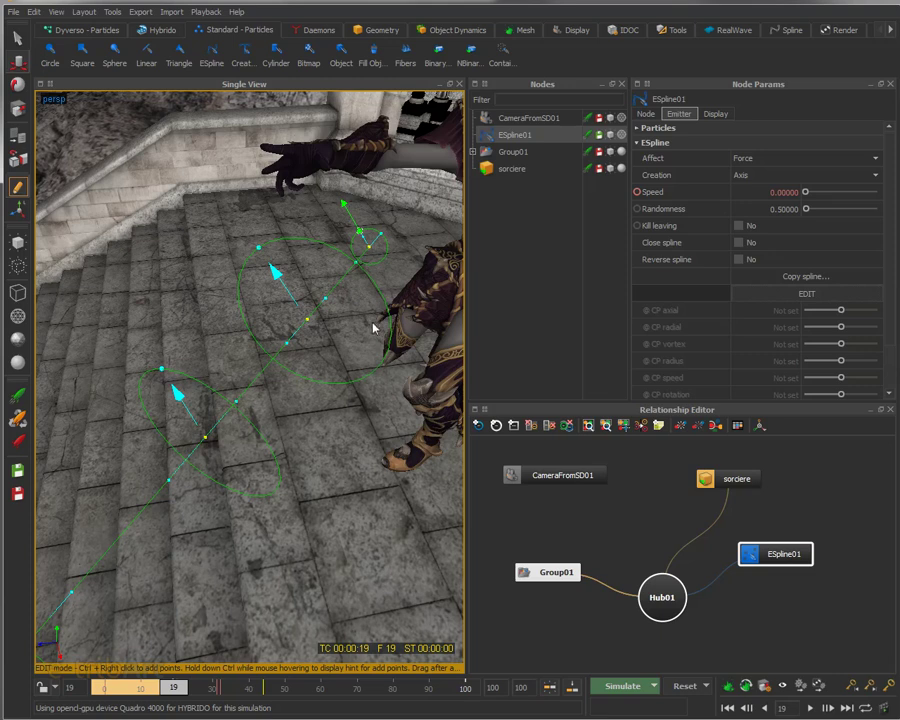
pyautogui.click(259, 250)
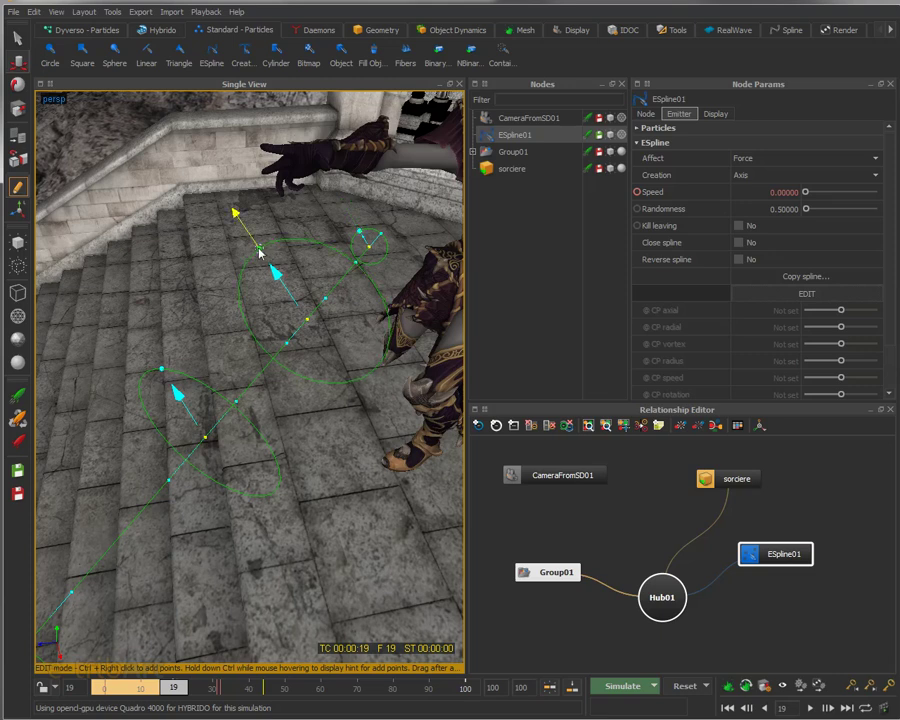
pyautogui.moveTo(245, 229); pyautogui.dragTo(181, 336)
pyautogui.click(172, 349)
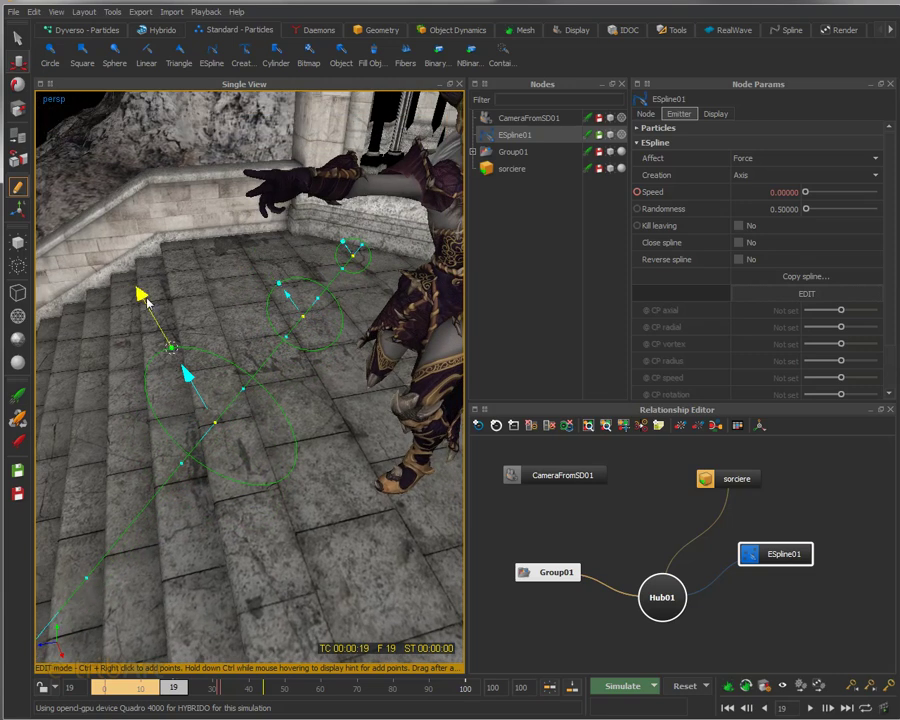
pyautogui.keyDown('alt'); pyautogui.moveTo(245, 438); pyautogui.dragTo(548, 318); pyautogui.keyUp('alt')
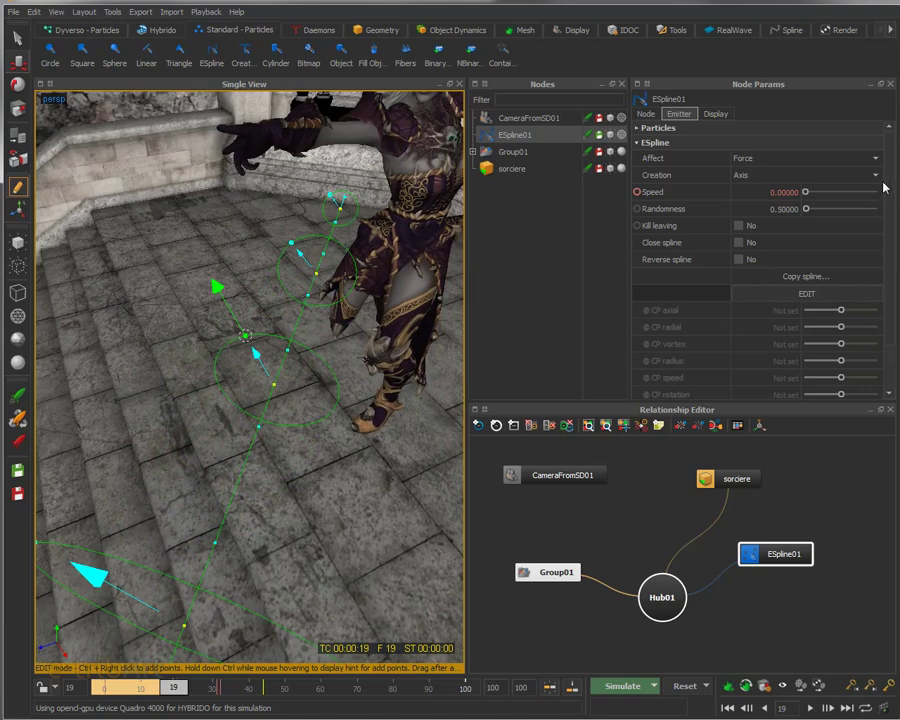
# Rotate the third control point's ring slightly around the spline axis with its direction arrow.
pyautogui.click(258, 364)
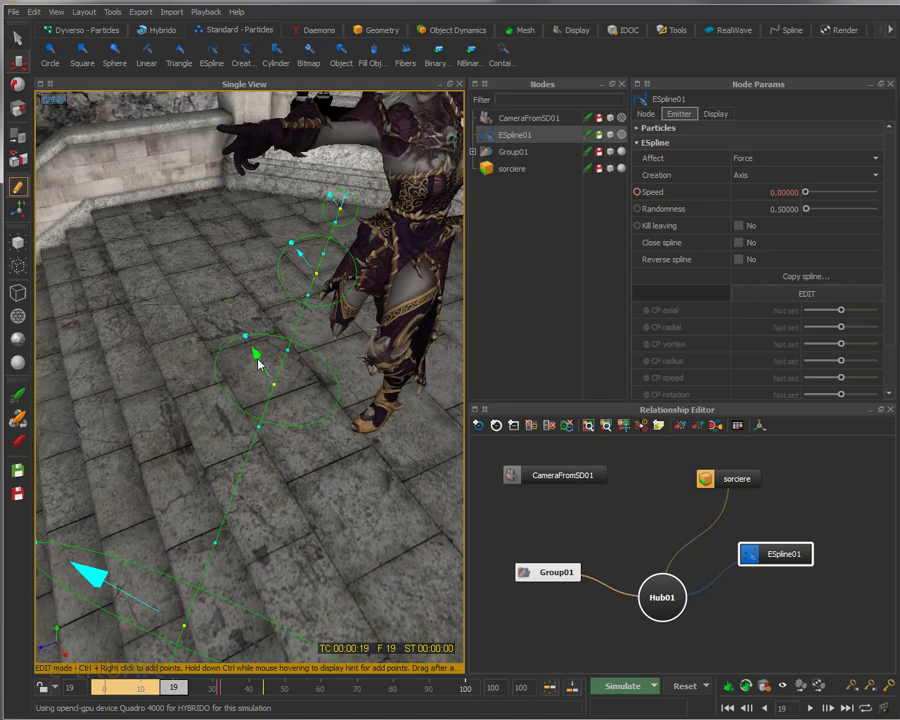
pyautogui.moveTo(273, 347)
pyautogui.mouseDown()
pyautogui.moveTo(258, 360)
pyautogui.moveTo(306, 366)
pyautogui.moveTo(258, 360)
pyautogui.moveTo(301, 368)
pyautogui.moveTo(271, 366)
pyautogui.mouseUp()
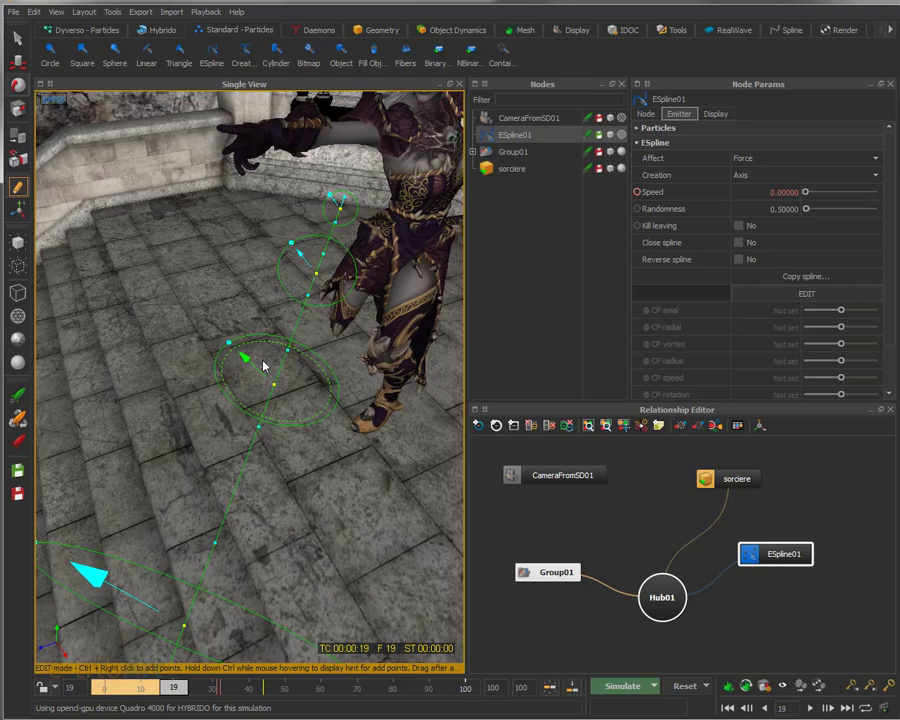
pyautogui.keyDown('alt'); pyautogui.moveTo(299, 388); pyautogui.dragTo(299, 353); pyautogui.keyUp('alt')
# Set ESpline01's Creation option to Tube and view the rings along the spline.
pyautogui.click(742, 176)
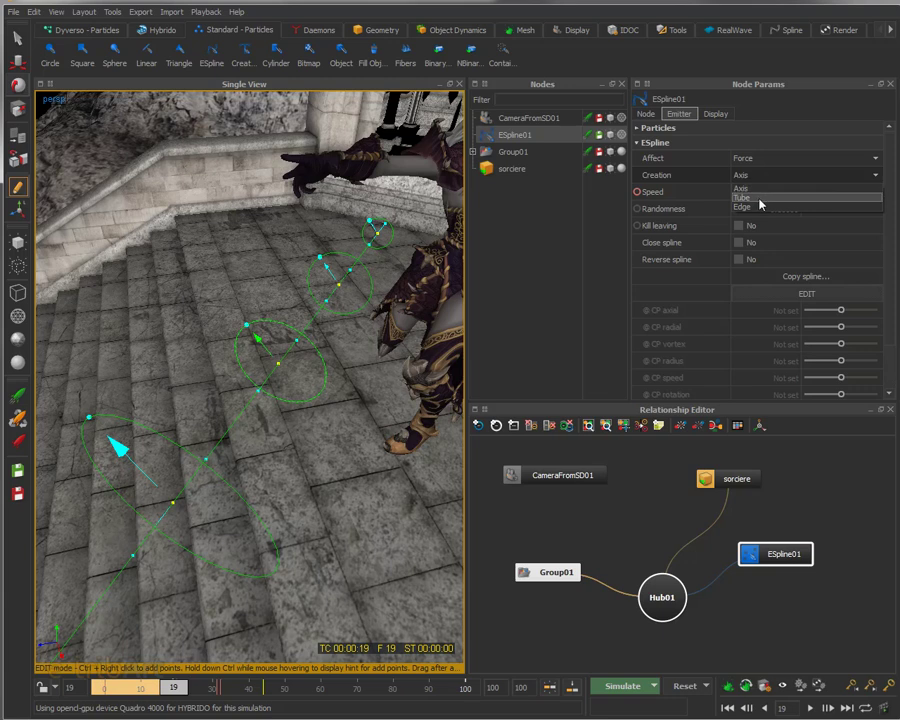
pyautogui.click(760, 199)
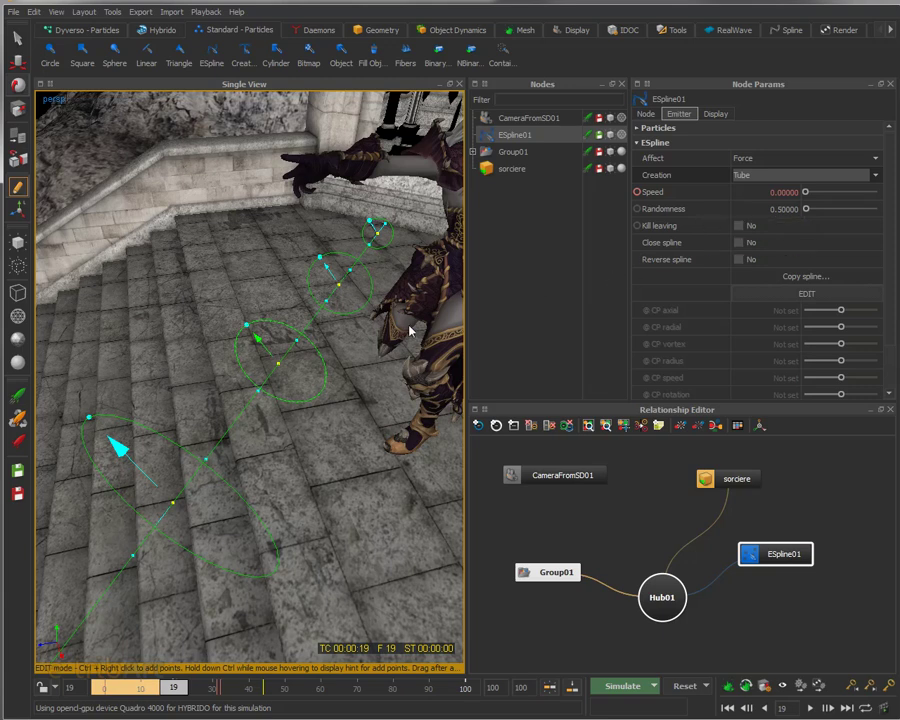
pyautogui.keyDown('alt'); pyautogui.moveTo(316, 320); pyautogui.dragTo(378, 306); pyautogui.keyUp('alt')
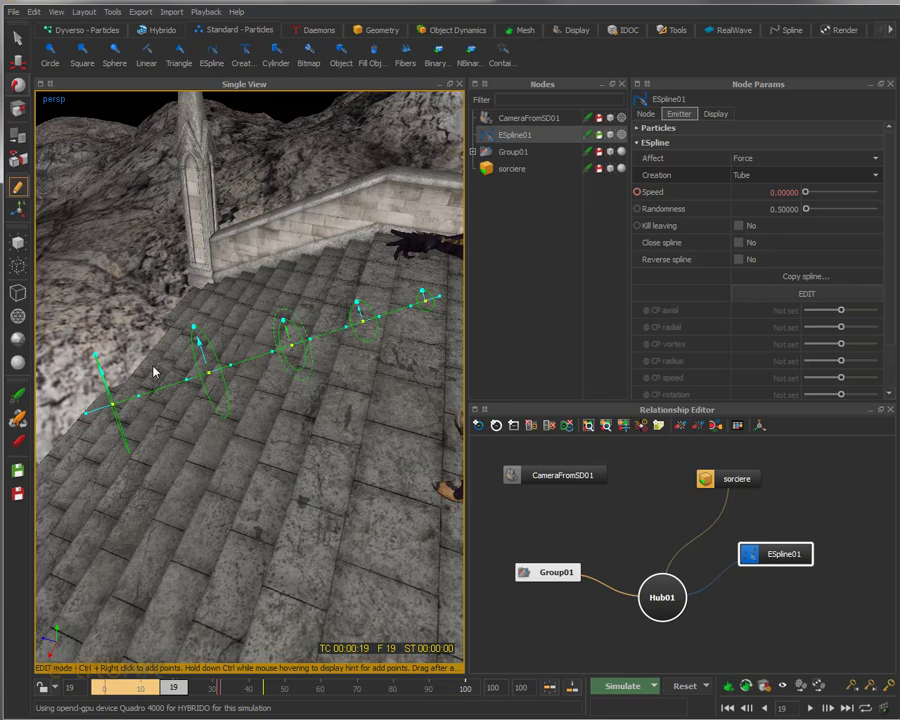
# Set ESpline01's Creation option to Edge.
pyautogui.keyDown('alt'); pyautogui.moveTo(245, 382); pyautogui.dragTo(277, 390); pyautogui.keyUp('alt')
pyautogui.click(752, 177)
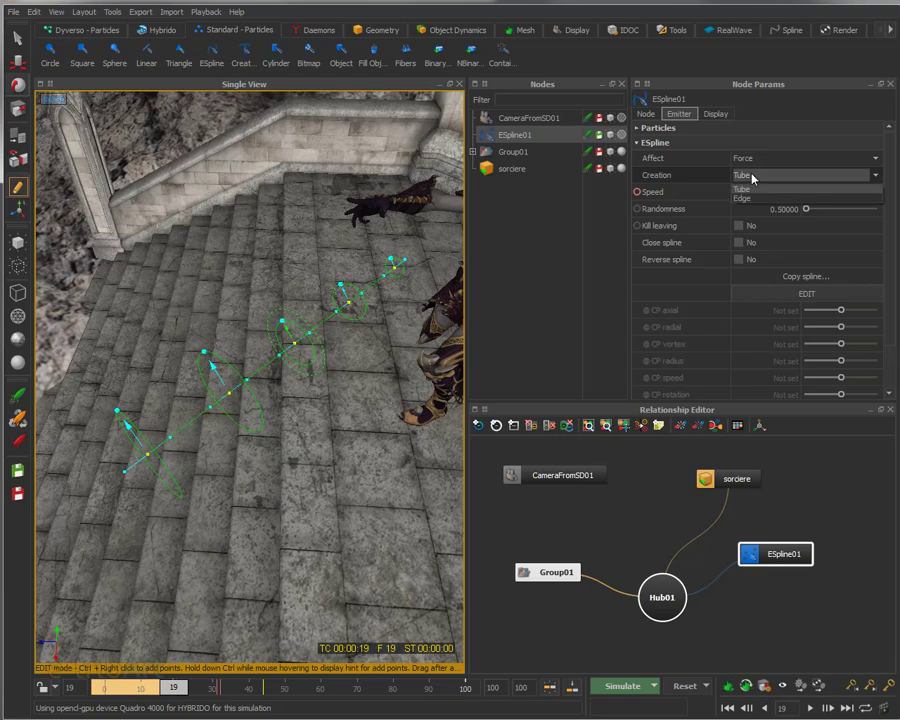
pyautogui.click(745, 207)
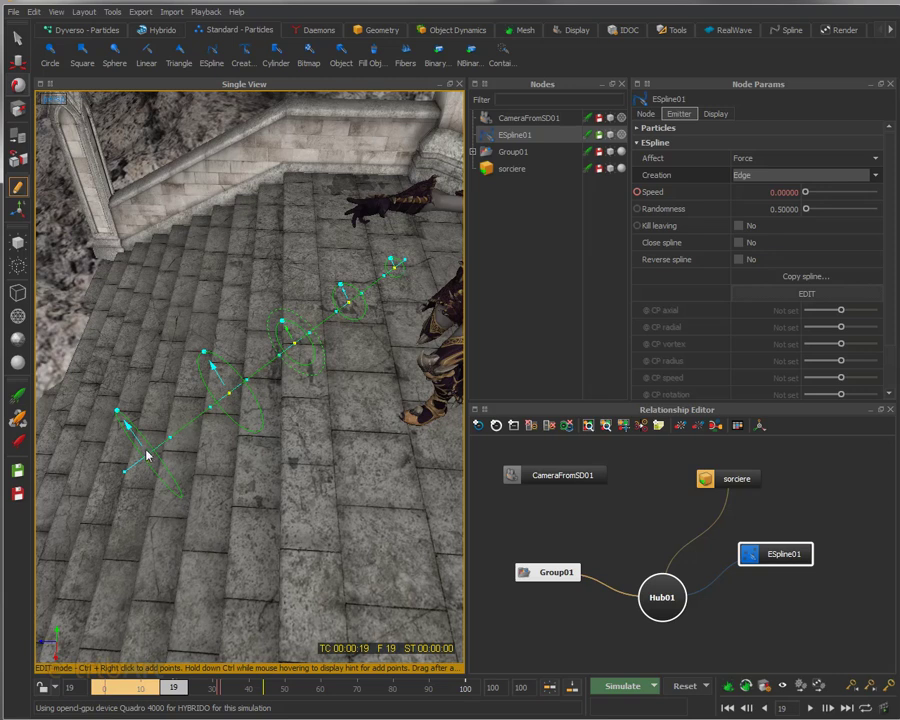
pyautogui.keyDown('alt'); pyautogui.moveTo(304, 352); pyautogui.dragTo(346, 316); pyautogui.keyUp('alt')
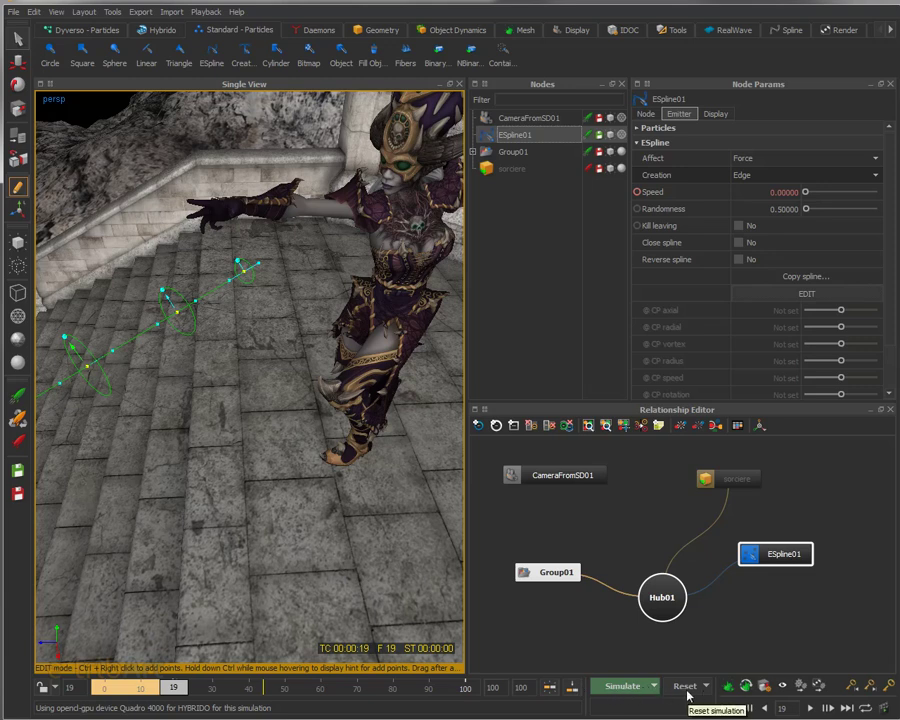
# Simulate from frame 19 to about frame 62, examine the particles travelling along the spline, and reset the simulation.
pyautogui.click(622, 686)
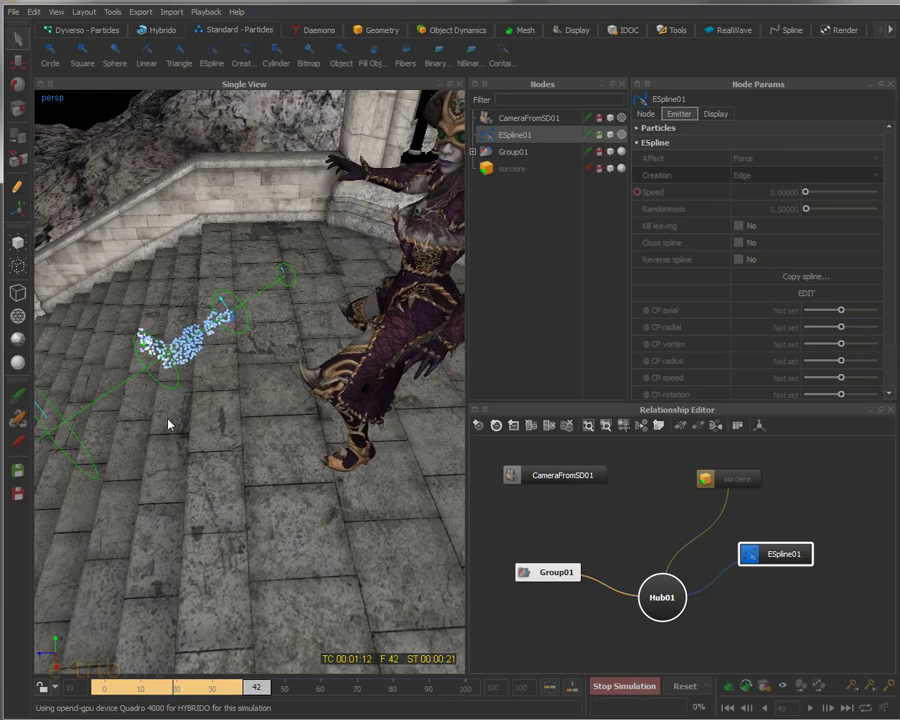
pyautogui.keyDown('alt'); pyautogui.moveTo(151, 434); pyautogui.dragTo(217, 392); pyautogui.keyUp('alt')
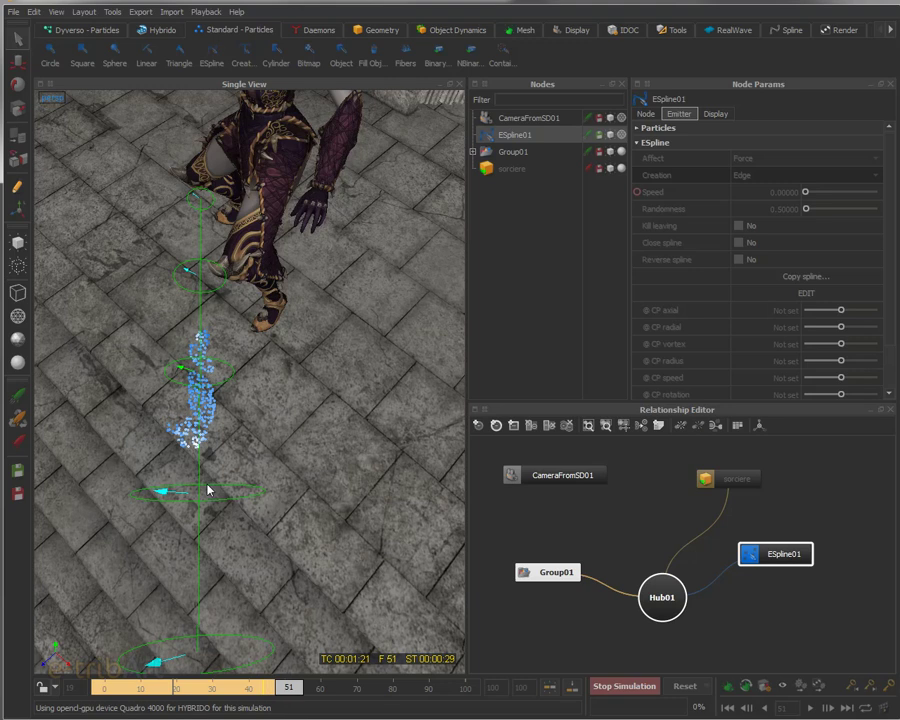
pyautogui.keyDown('alt'); pyautogui.moveTo(208, 489); pyautogui.dragTo(166, 490); pyautogui.keyUp('alt')
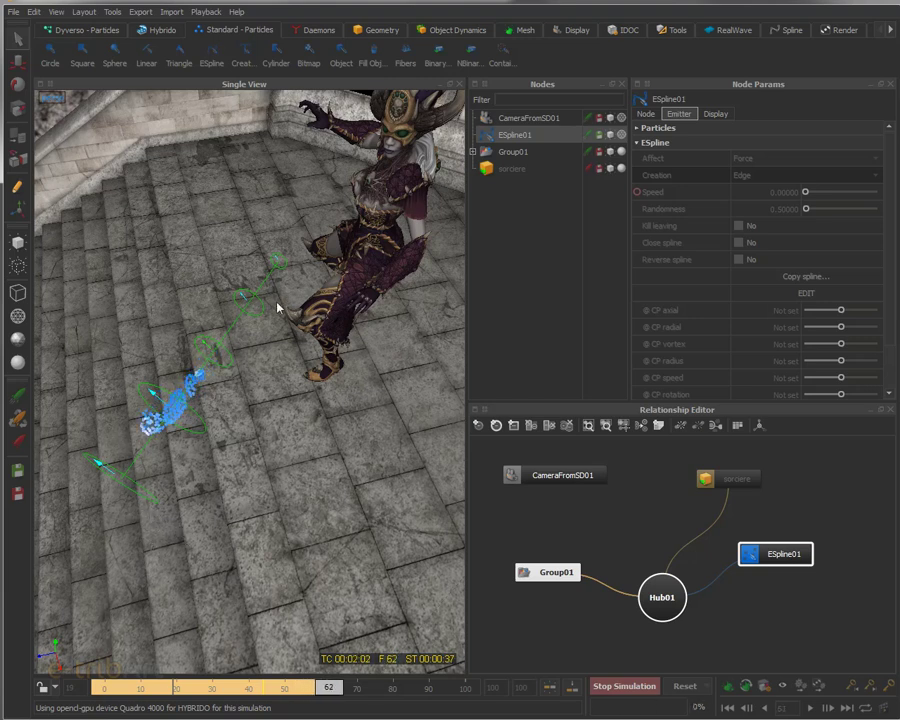
pyautogui.click(625, 686)
pyautogui.click(685, 686)
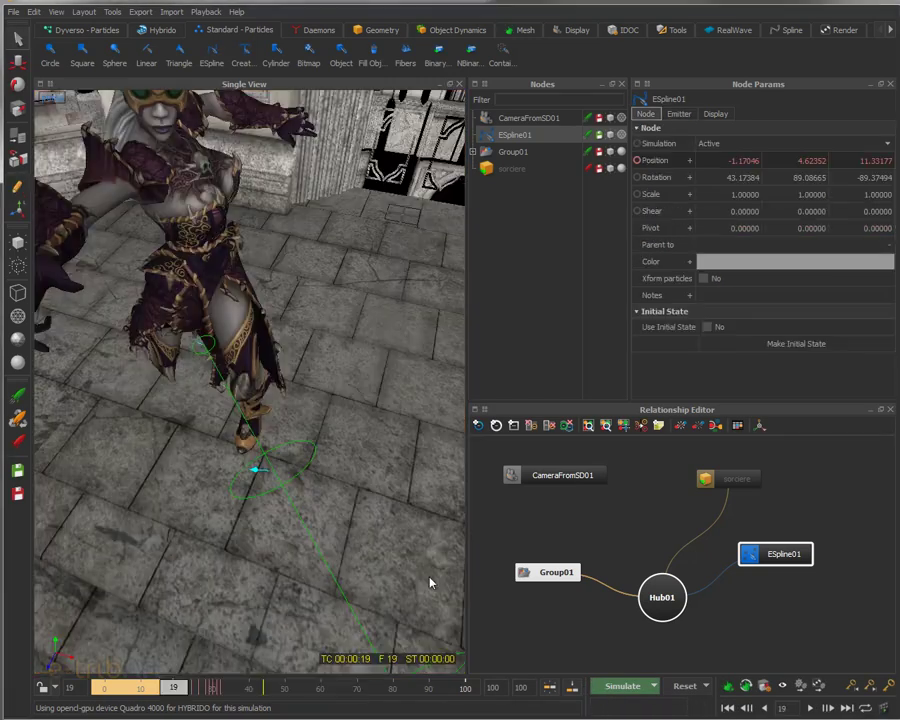
# Select the sorciere object, set it as inactive for the simulation, and reselect ESpline01.
pyautogui.keyDown('alt'); pyautogui.moveTo(344, 474); pyautogui.dragTo(201, 346); pyautogui.keyUp('alt')
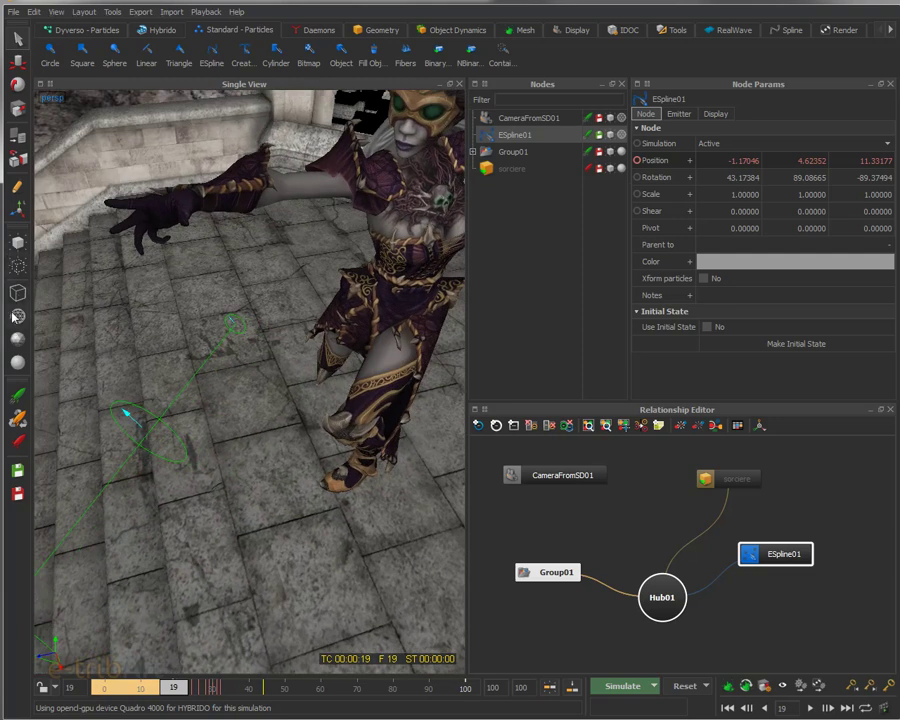
pyautogui.click(255, 165)
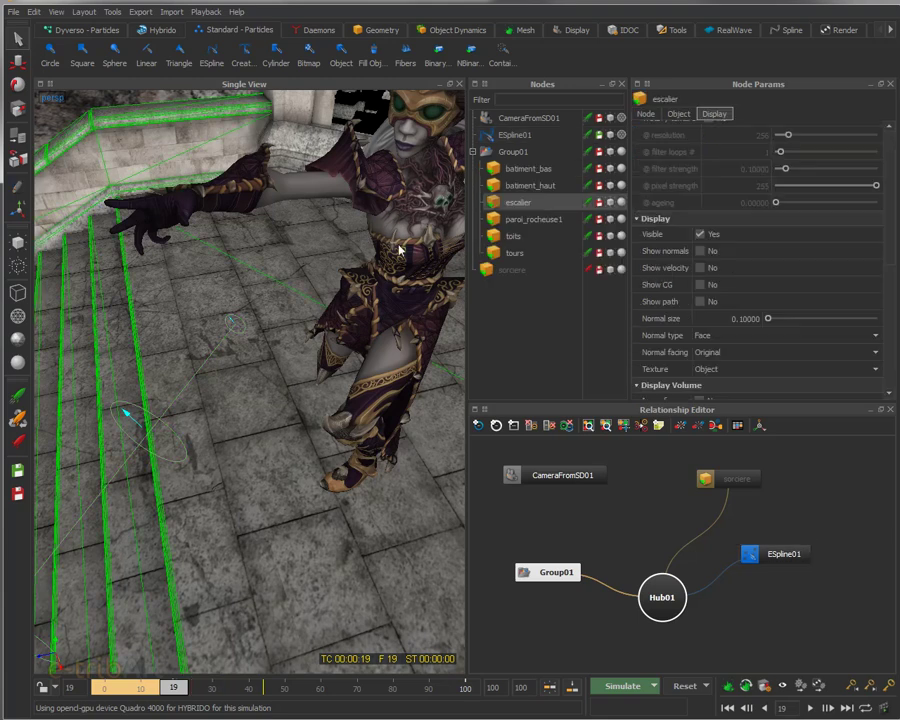
pyautogui.click(286, 185)
pyautogui.keyDown('shift'); pyautogui.moveTo(286, 185); pyautogui.dragTo(430, 283); pyautogui.keyUp('shift')
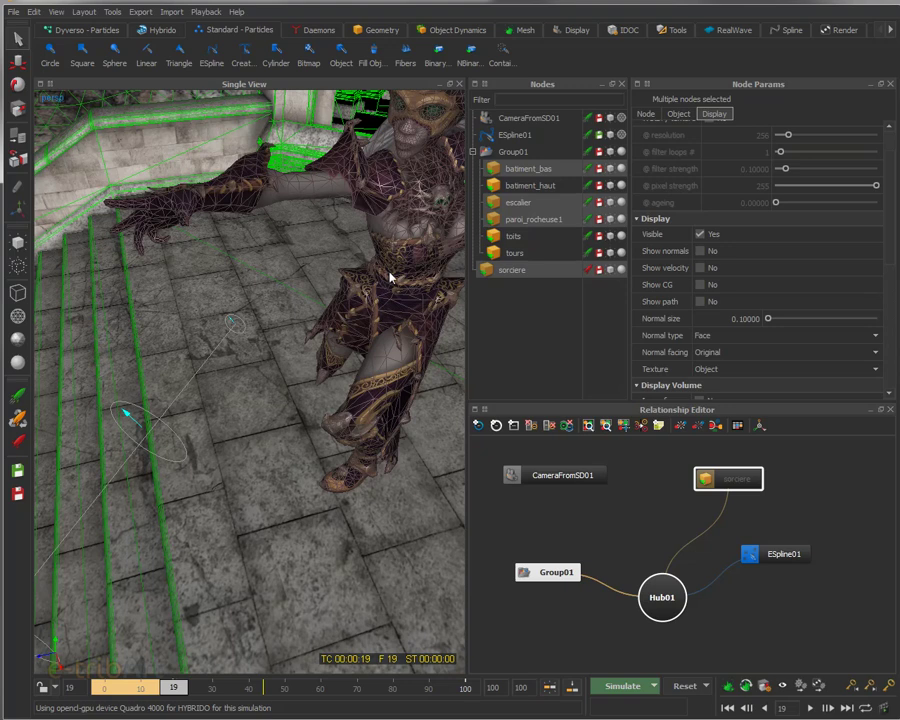
pyautogui.click(508, 271)
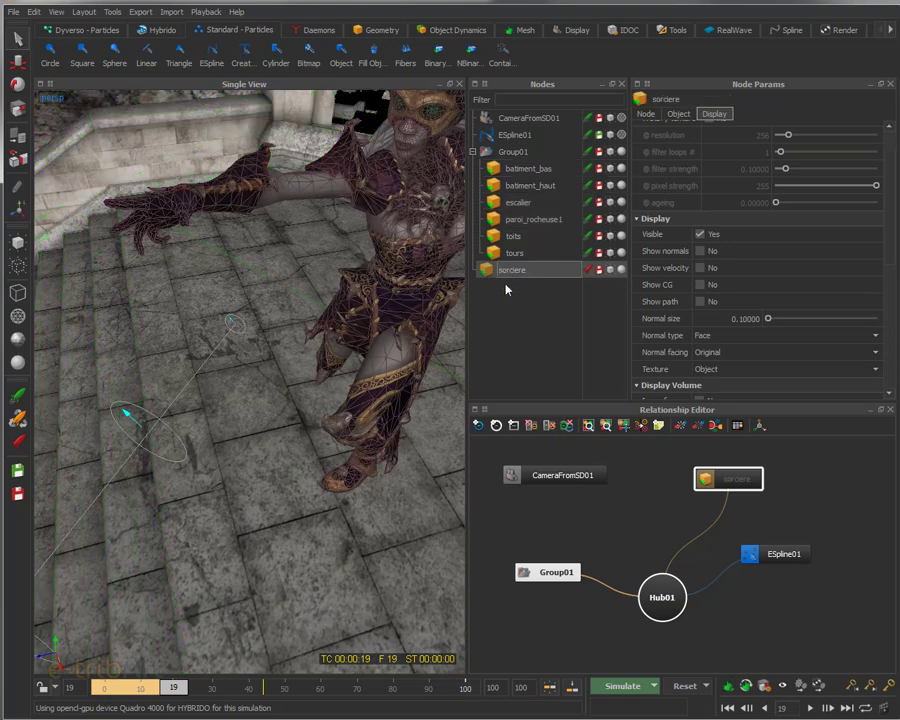
pyautogui.click(20, 446)
pyautogui.click(518, 137)
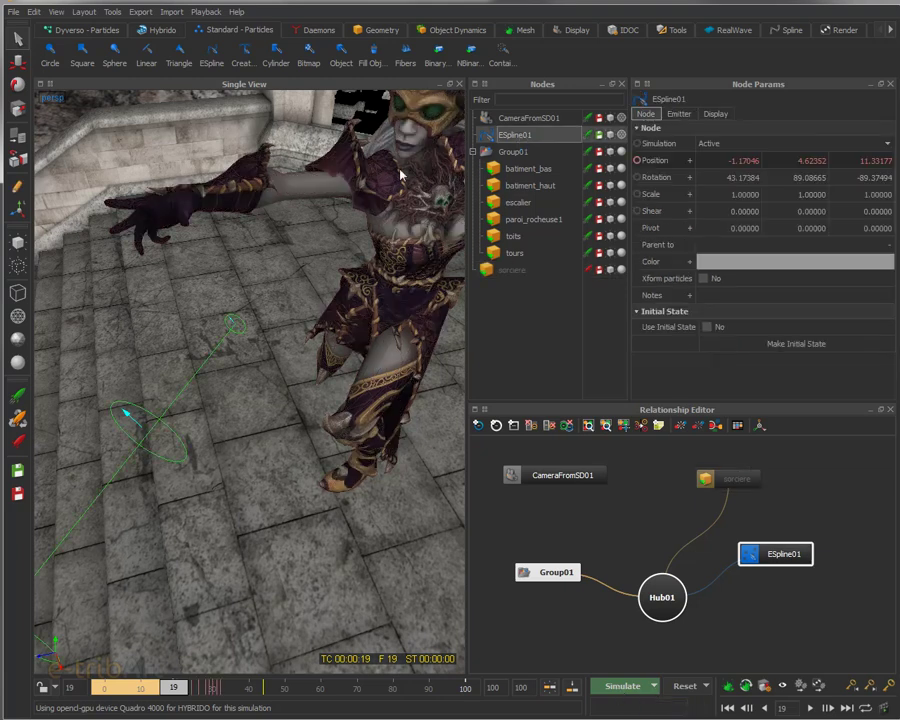
# Simulate from frame 19 to frame 50 and examine the particles around the hand and along the spline rings.
pyautogui.click(622, 686)
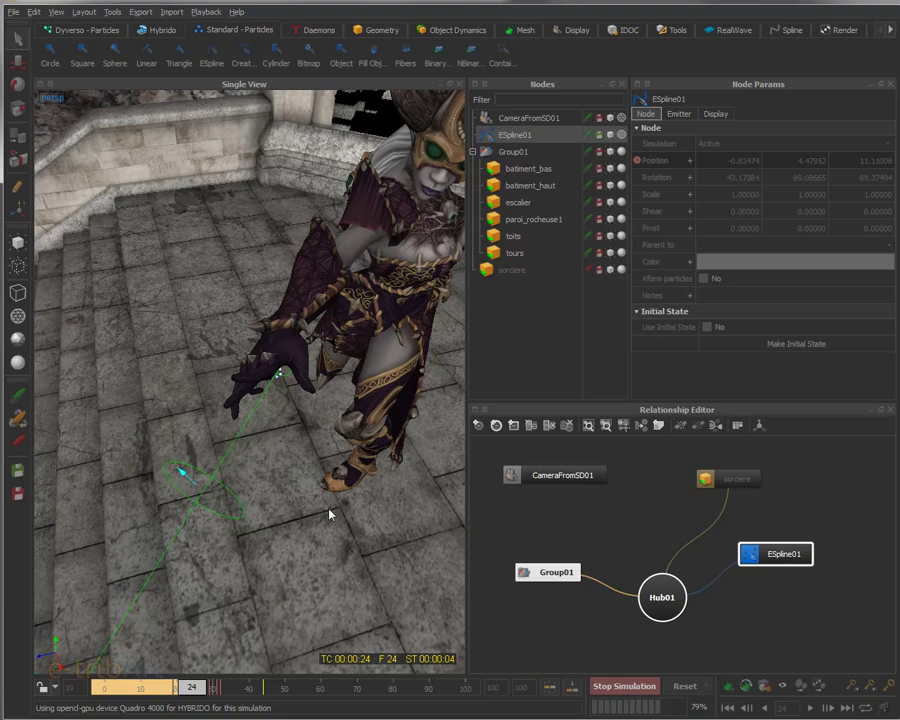
pyautogui.keyDown('alt'); pyautogui.moveTo(326, 505); pyautogui.dragTo(301, 468); pyautogui.keyUp('alt')
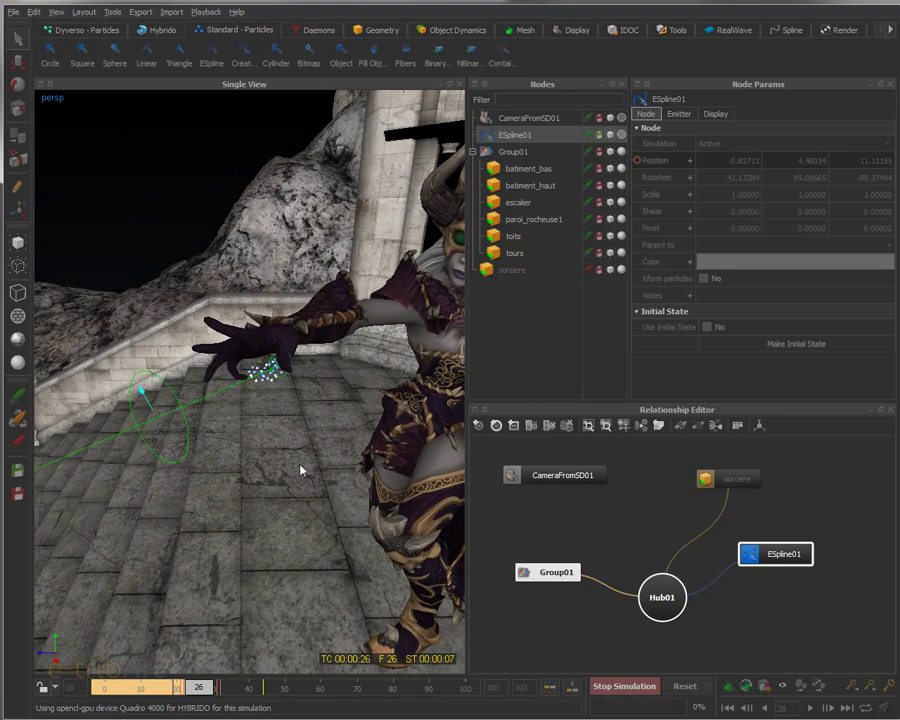
pyautogui.keyDown('alt'); pyautogui.moveTo(275, 430); pyautogui.dragTo(255, 393); pyautogui.keyUp('alt')
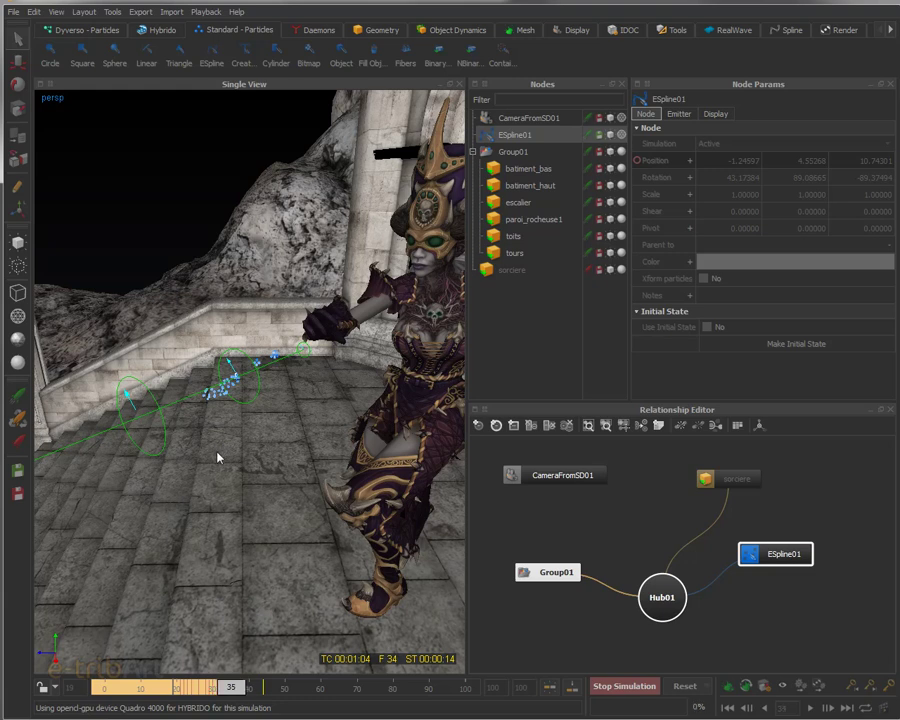
pyautogui.keyDown('alt'); pyautogui.moveTo(217, 462); pyautogui.dragTo(213, 380); pyautogui.keyUp('alt')
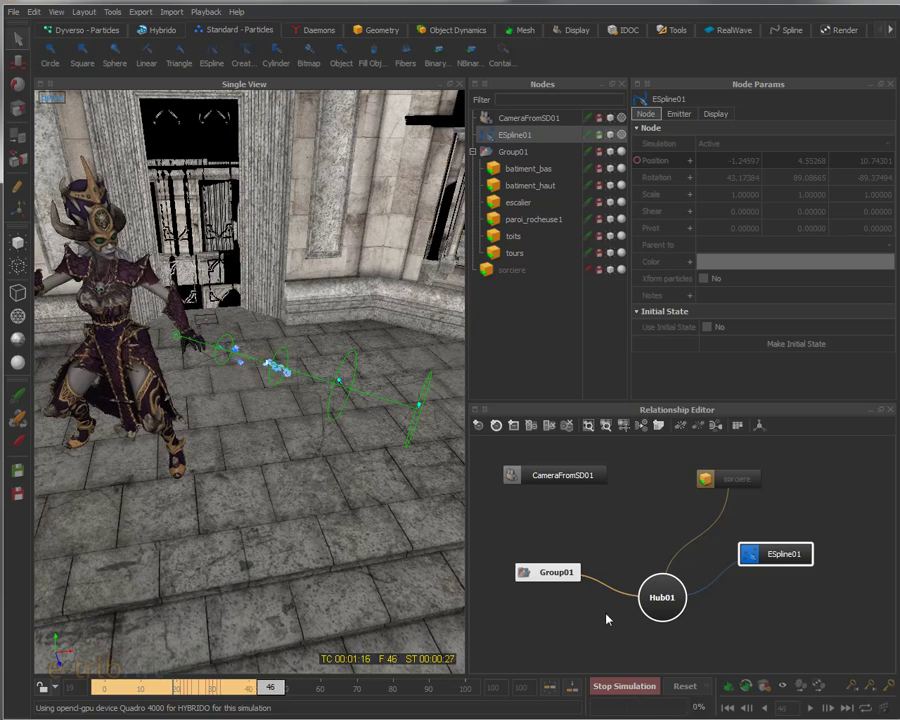
pyautogui.click(625, 687)
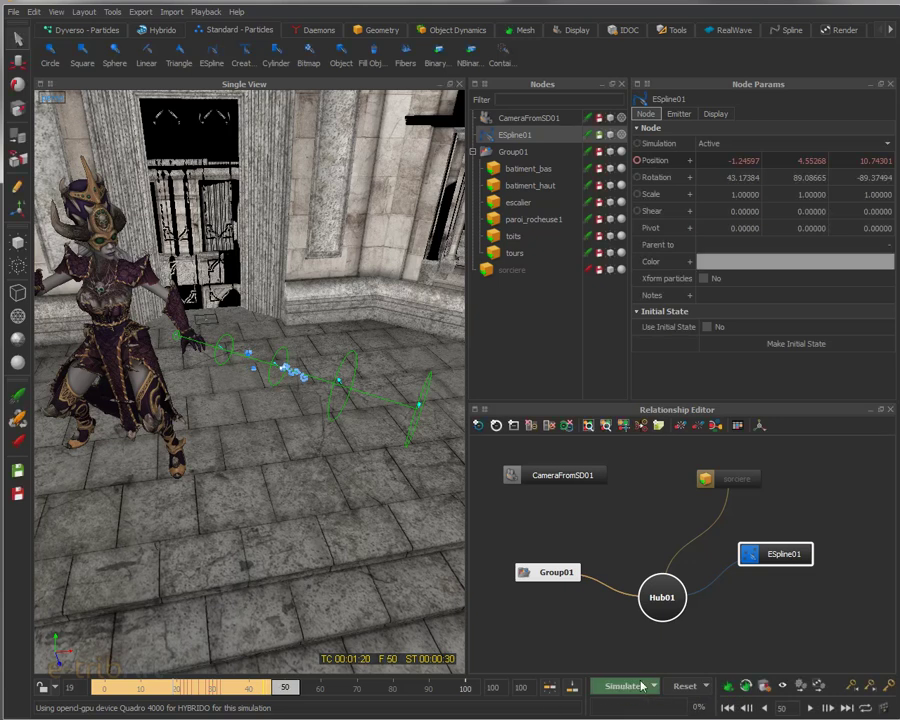
# Reset the simulation and keyframe ESpline01's Speed at 8 on frame 25.
pyautogui.click(681, 688)
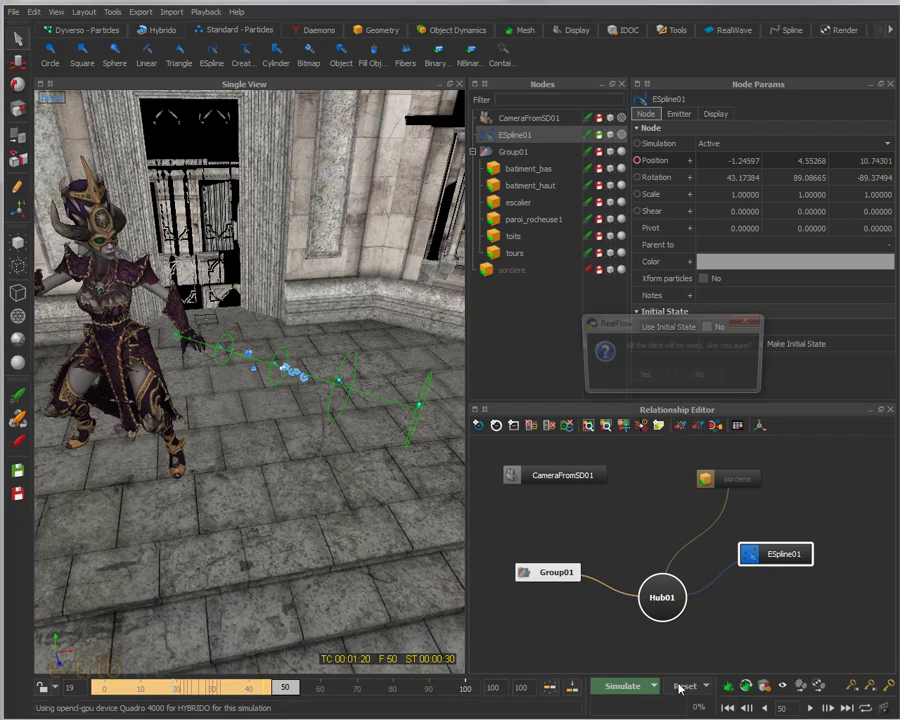
pyautogui.click(644, 374)
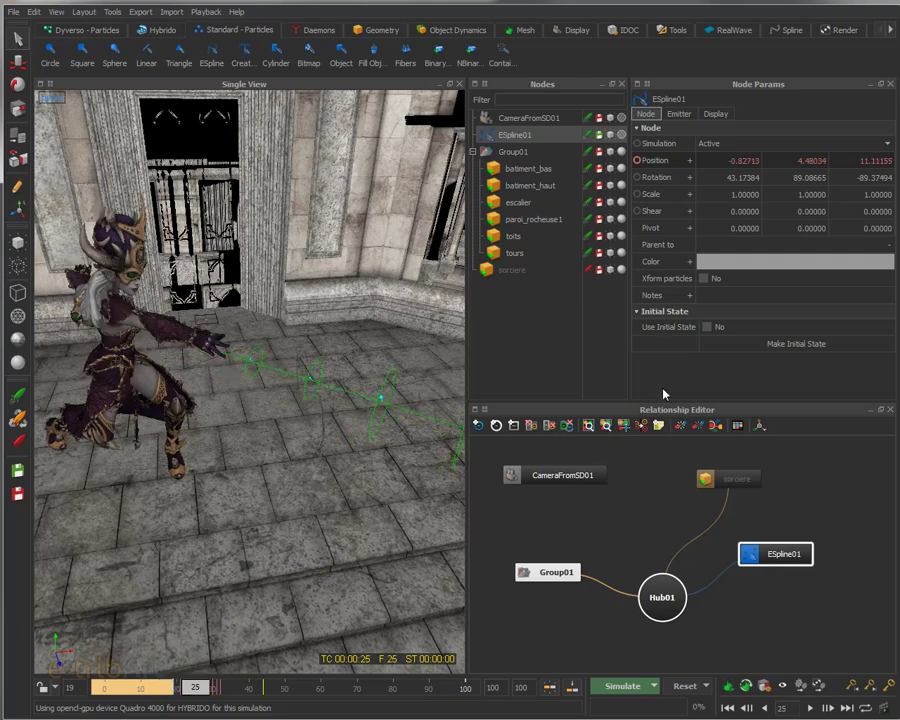
pyautogui.click(680, 114)
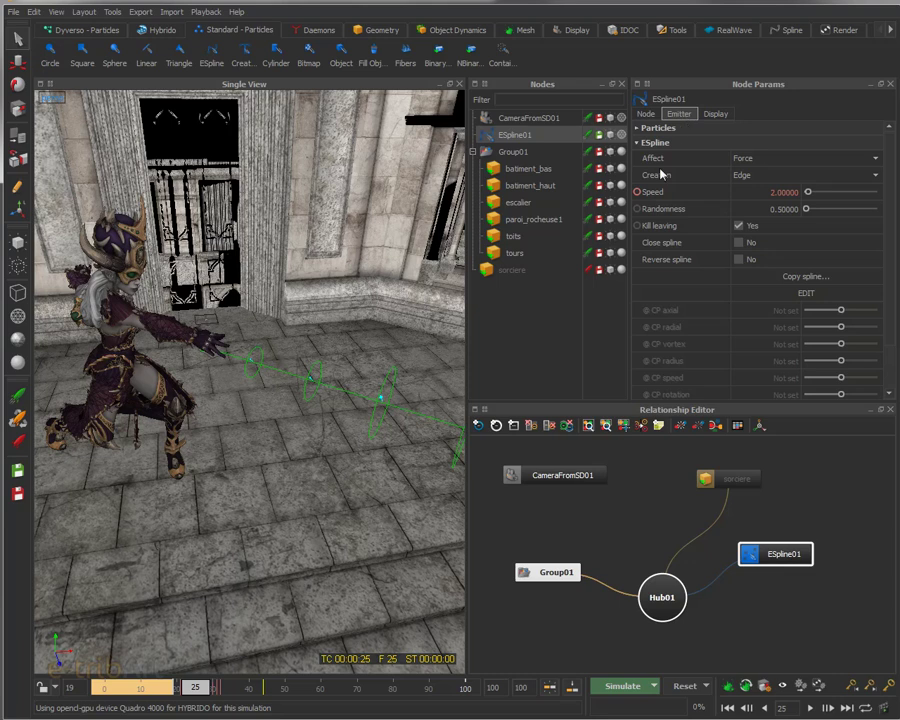
pyautogui.doubleClick(772, 192)
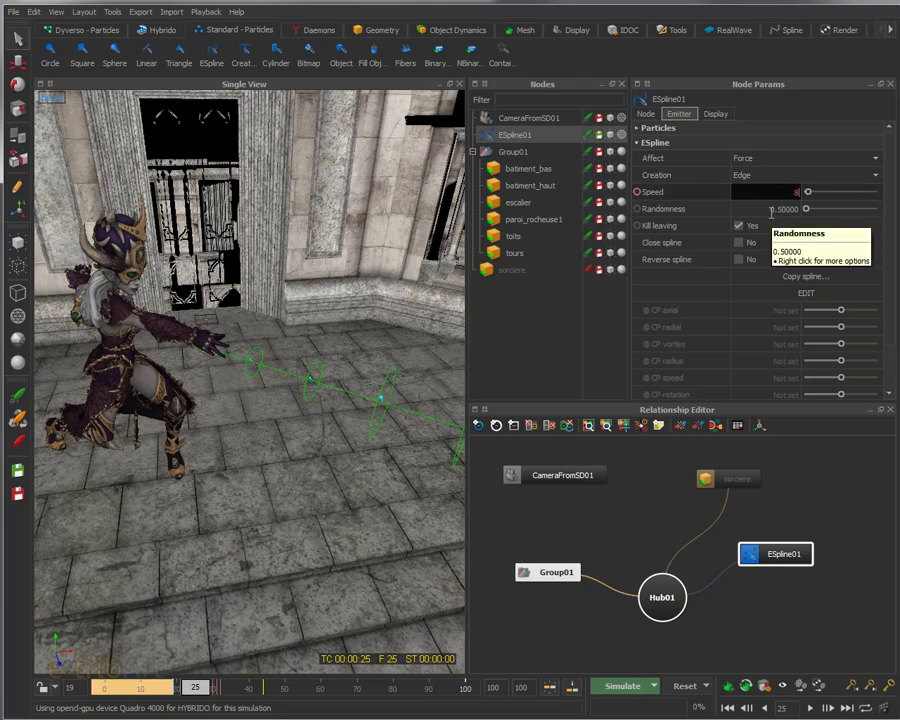
pyautogui.write('8')
pyautogui.press('Return')
pyautogui.click(637, 192)
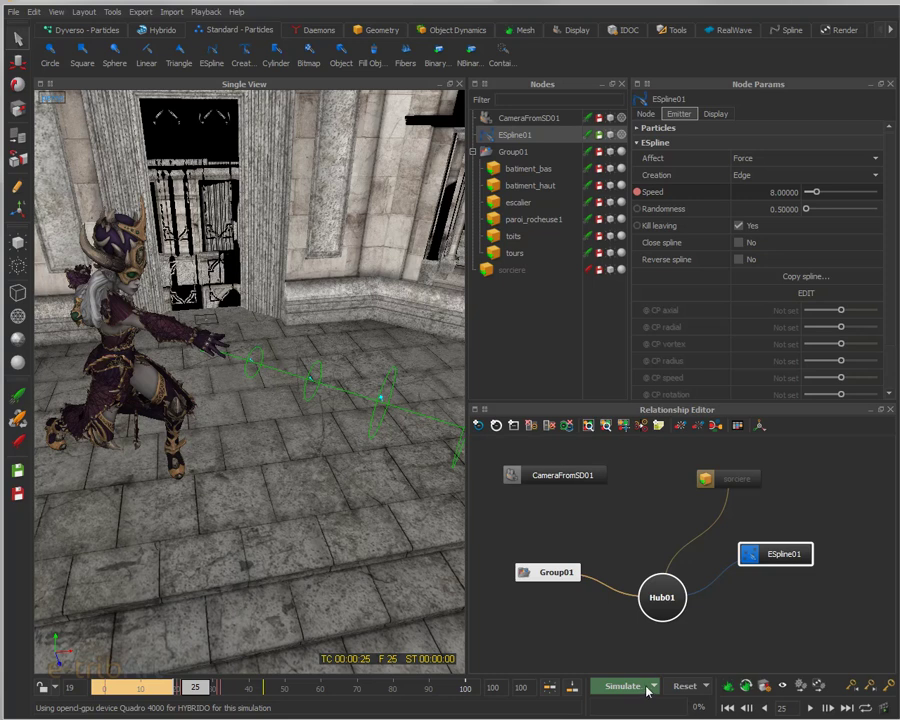
# Reset and rerun the simulation from frame 19, play back the particle stream to frame 43, and return to frame 20.
pyautogui.click(680, 687)
pyautogui.click(680, 687)
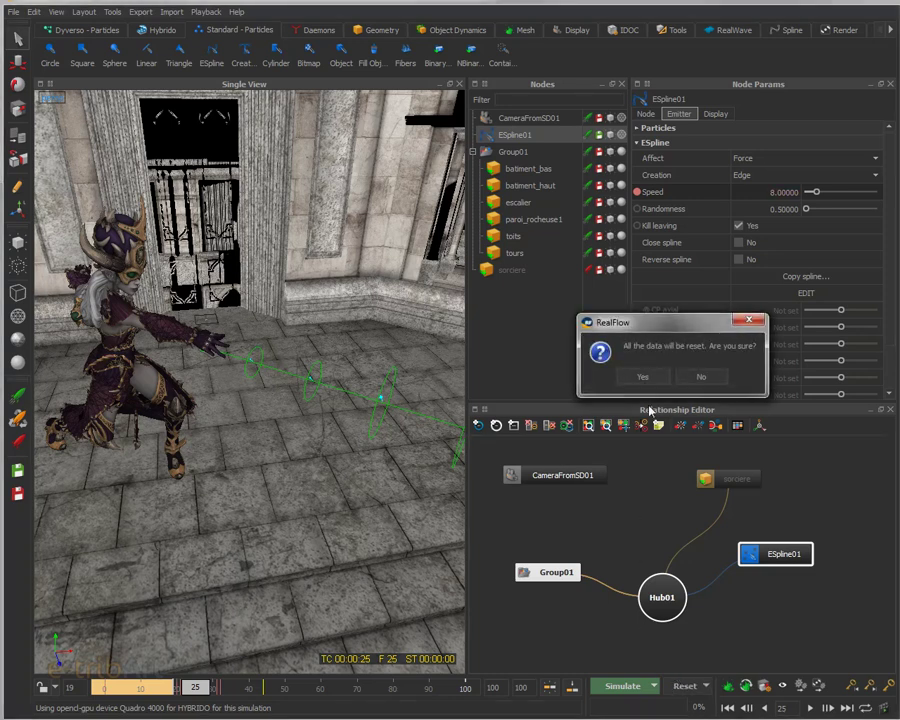
pyautogui.click(642, 375)
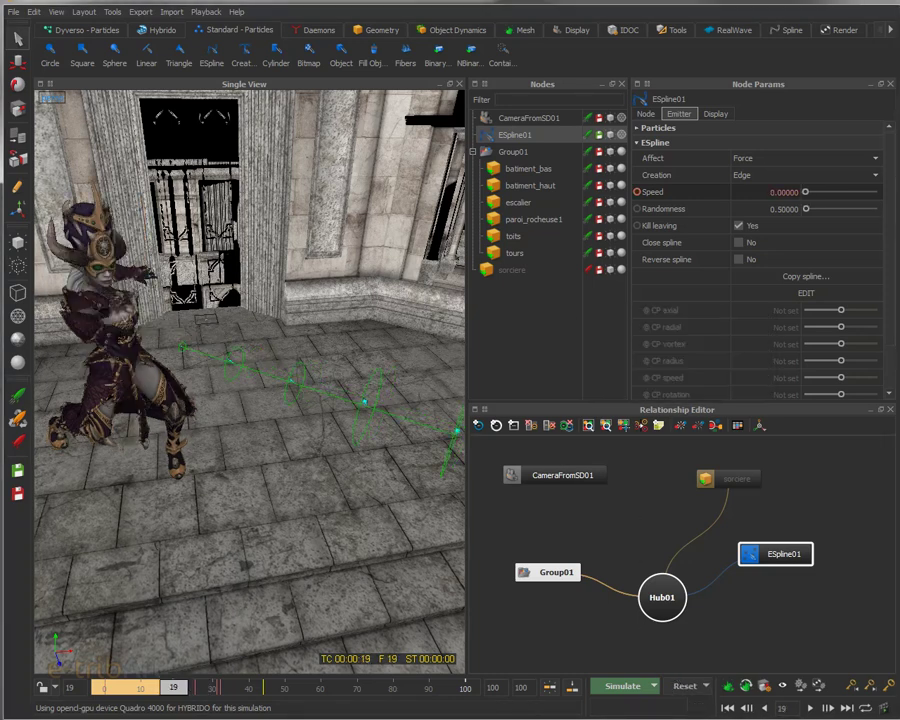
pyautogui.hotkey('ctrl', 'a')
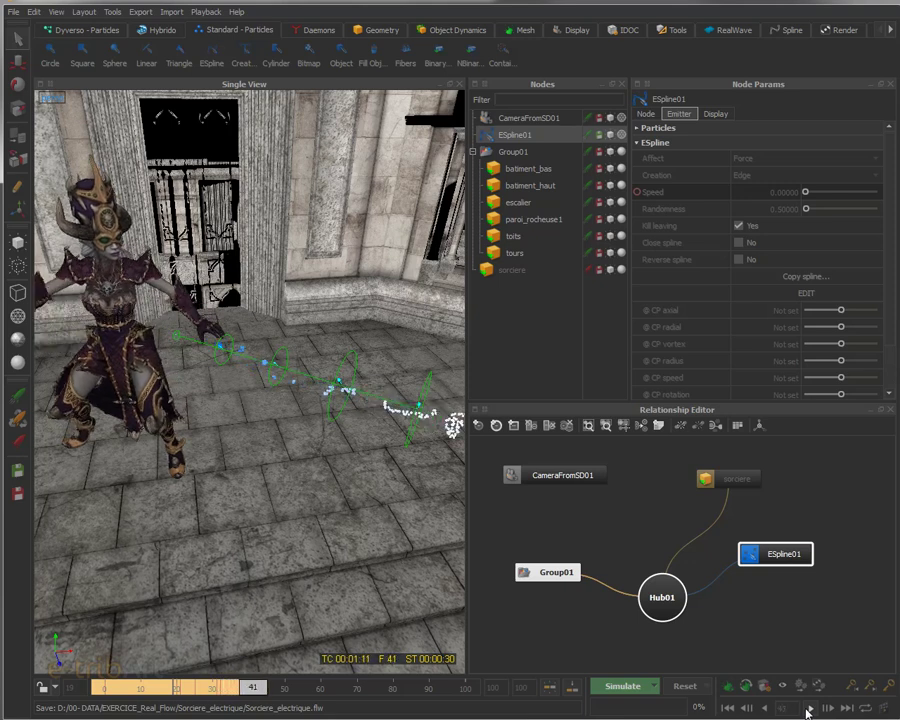
pyautogui.click(806, 712)
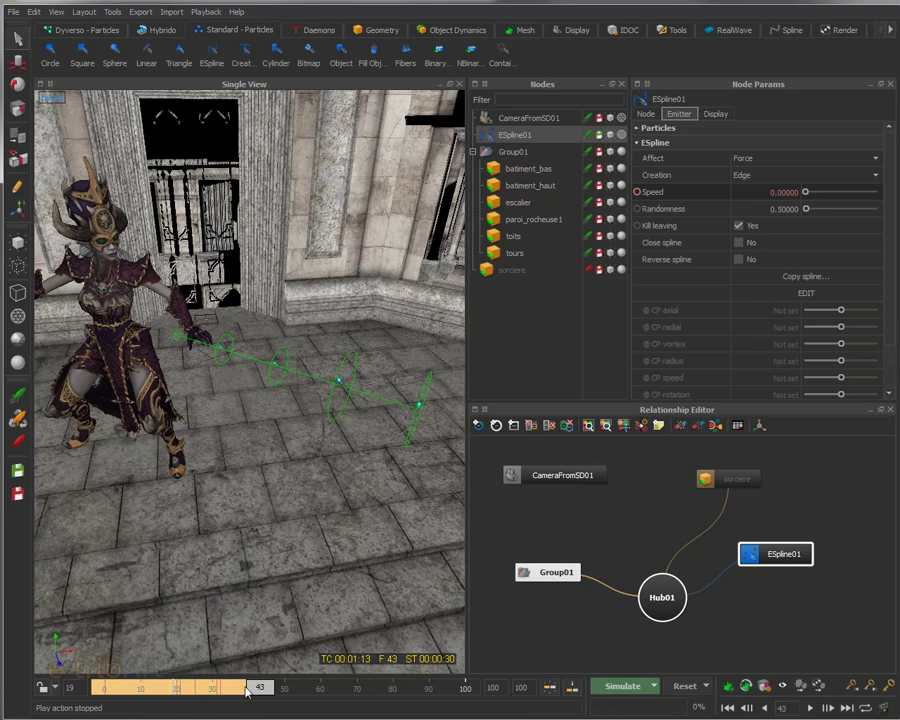
pyautogui.click(177, 688)
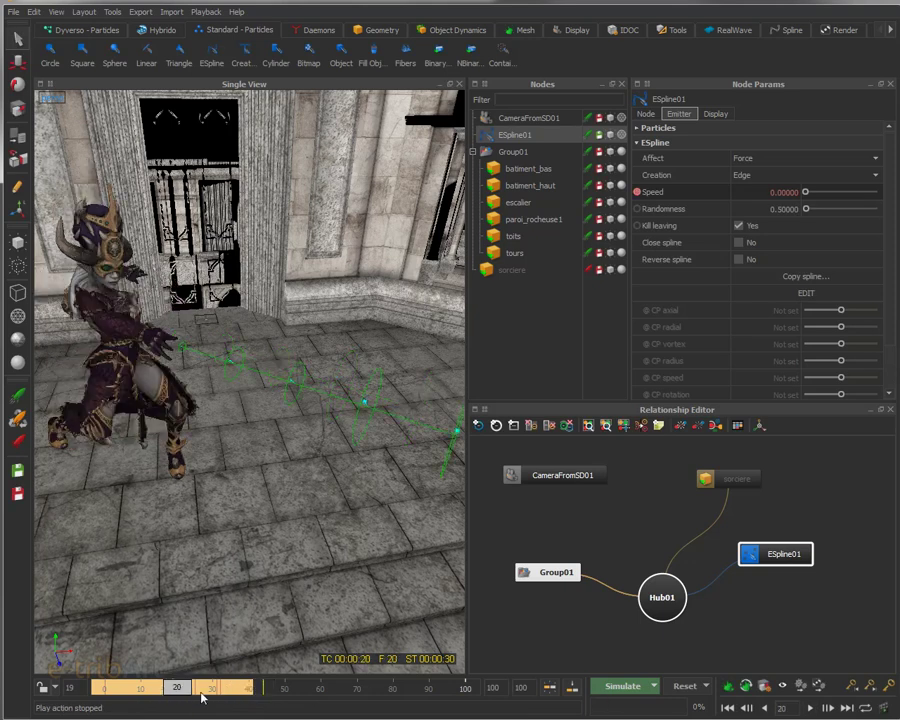
pyautogui.keyDown('alt'); pyautogui.moveTo(251, 487); pyautogui.dragTo(212, 488); pyautogui.keyUp('alt')
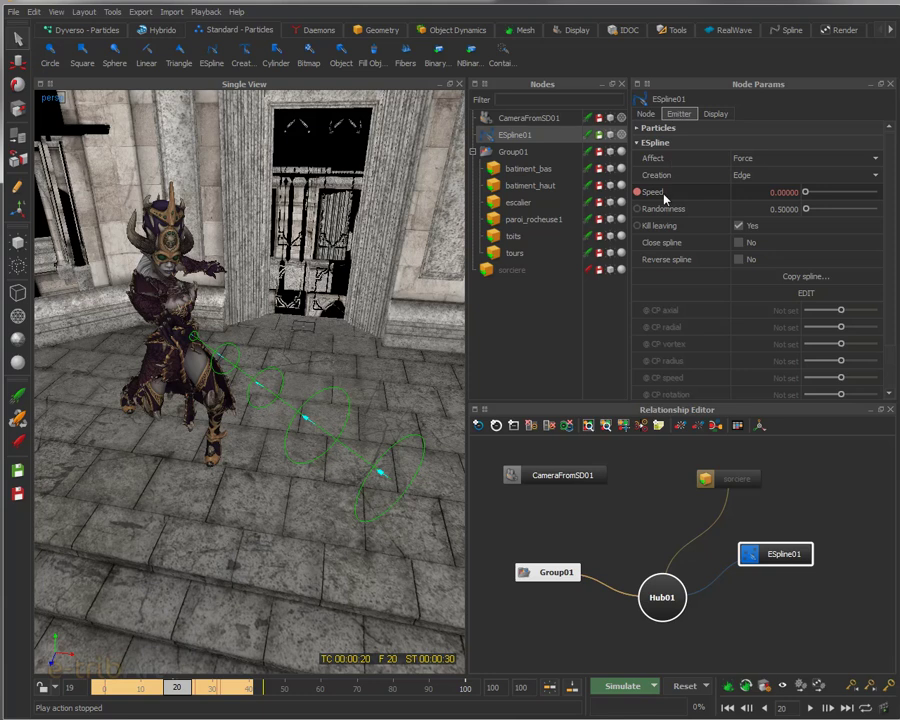
pyautogui.click(640, 226)
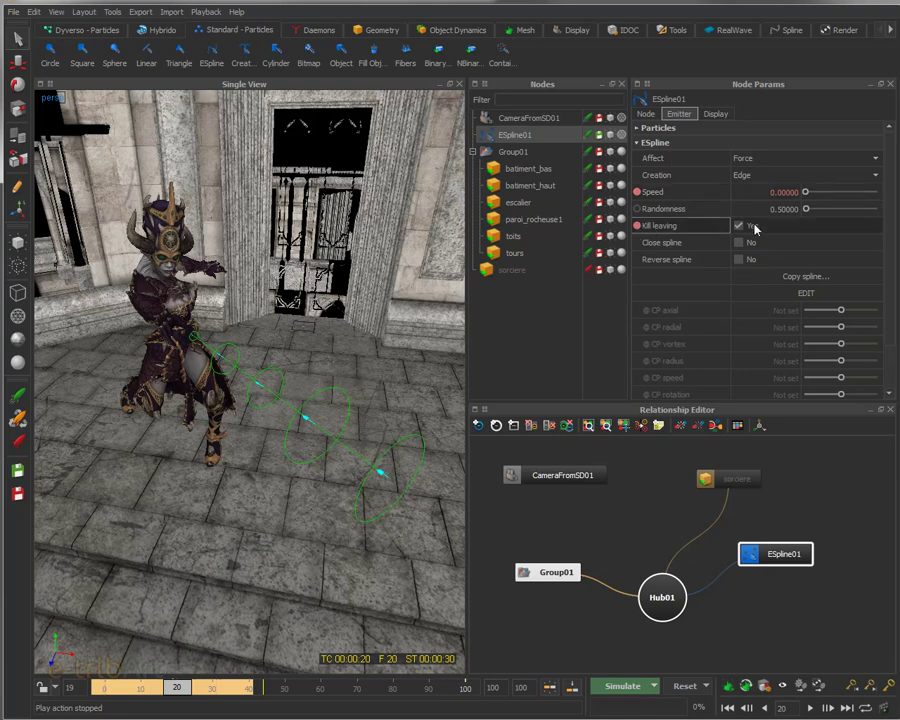
pyautogui.click(638, 226)
pyautogui.keyDown('alt'); pyautogui.moveTo(360, 516); pyautogui.dragTo(315, 484); pyautogui.keyUp('alt')
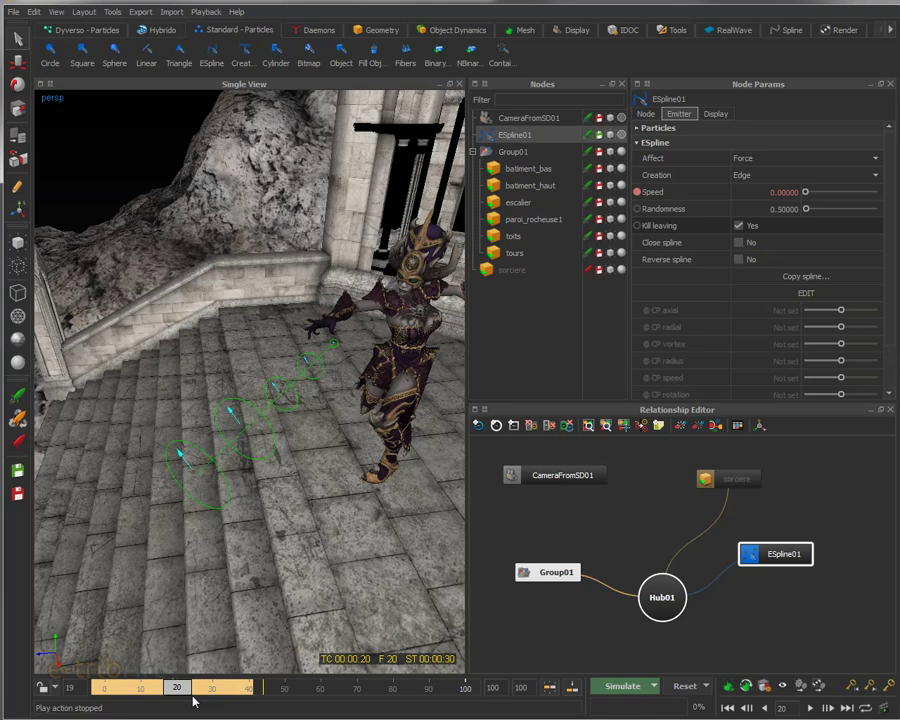
# Turn off Kill leaving on ESpline01 and rerun the simulation from frame 19 to frame 39.
pyautogui.click(741, 226)
pyautogui.click(683, 686)
pyautogui.click(647, 379)
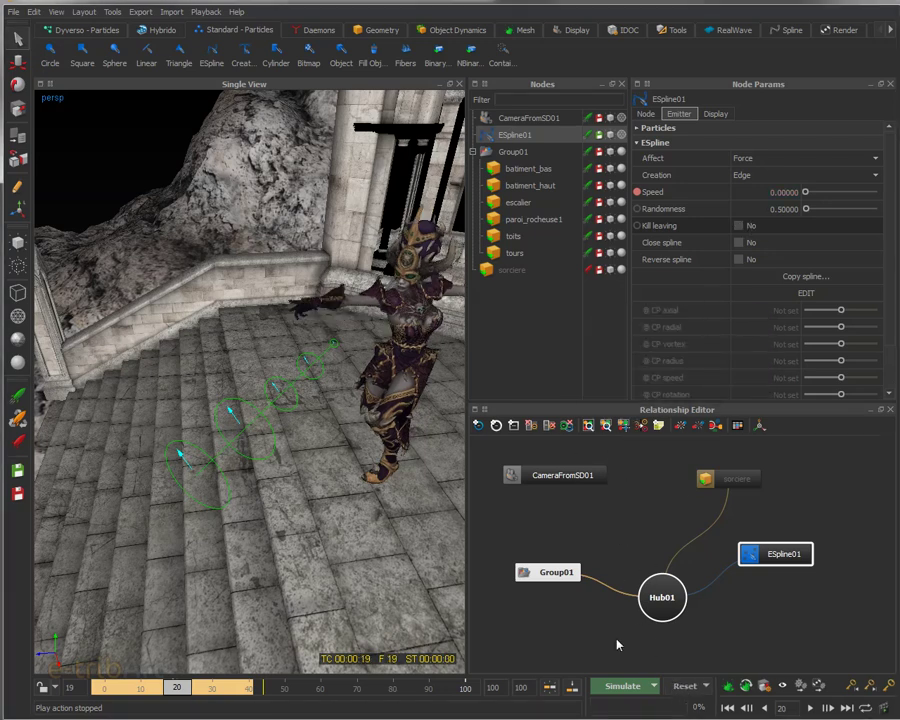
pyautogui.click(620, 688)
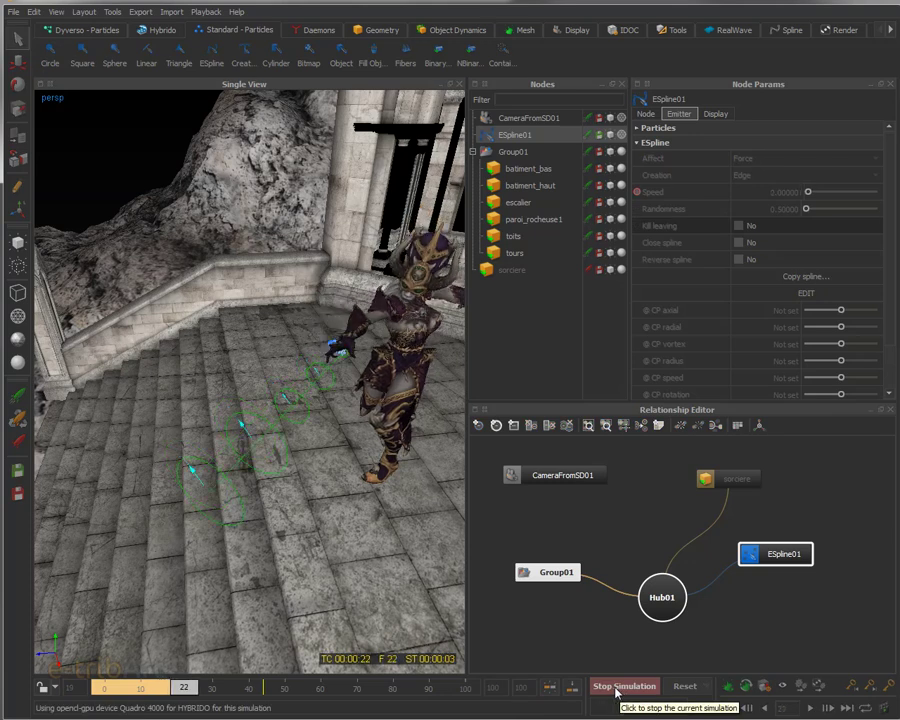
pyautogui.click(617, 687)
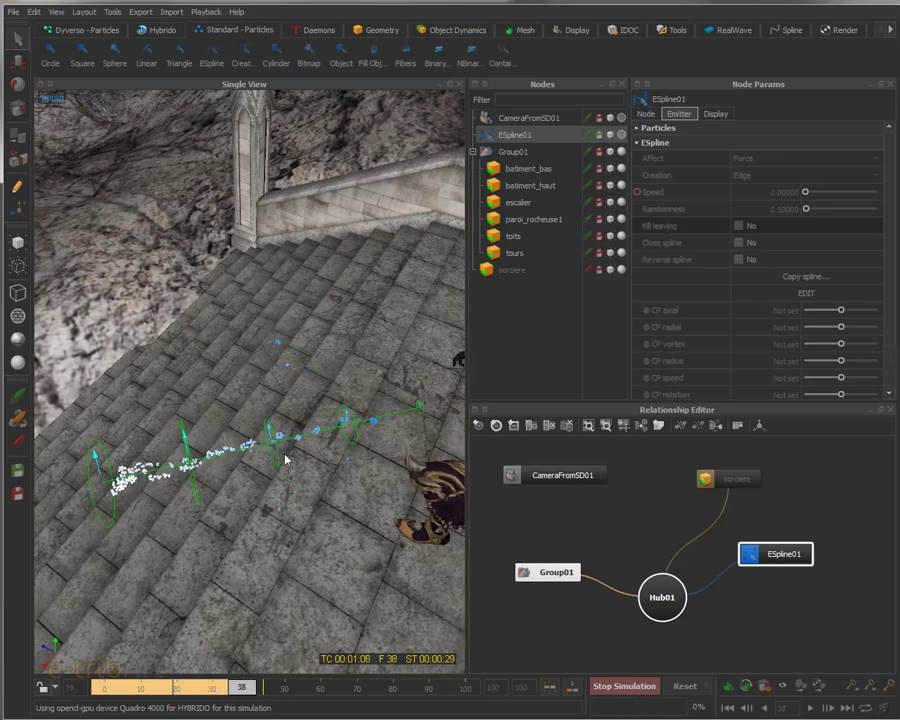
pyautogui.click(622, 688)
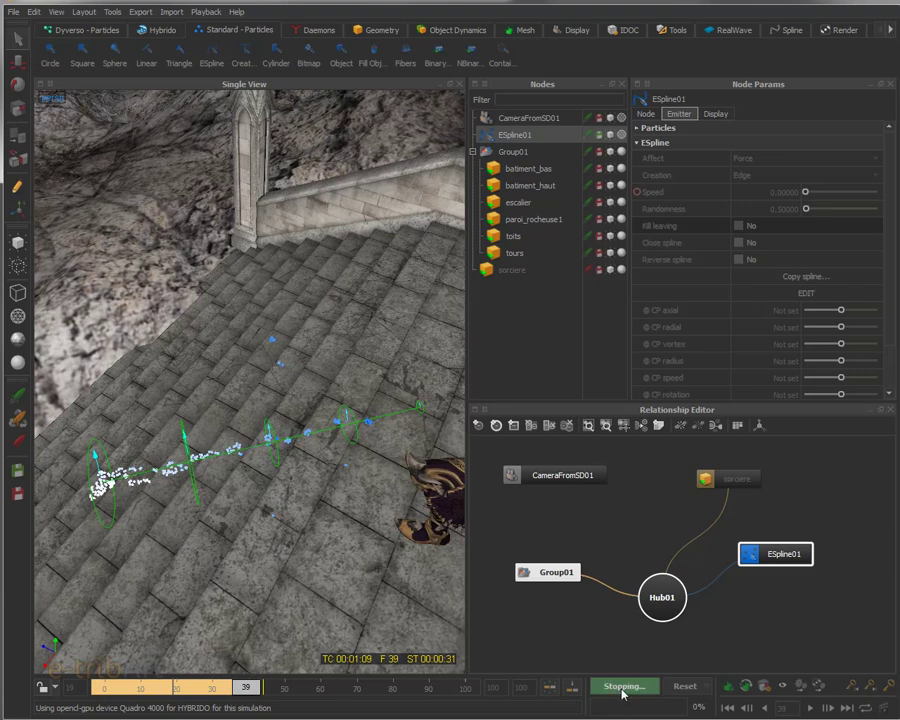
# Turn Kill leaving back on for ESpline01 and review the simulated particles backwards from frame 39 to frame 25.
pyautogui.click(739, 226)
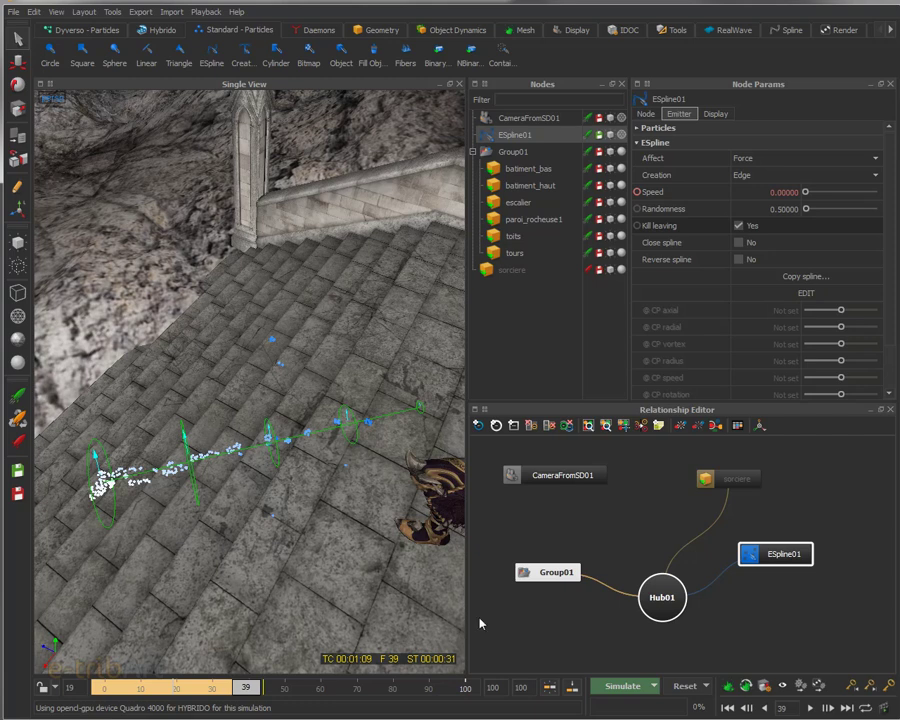
pyautogui.keyDown('alt'); pyautogui.moveTo(430, 560); pyautogui.dragTo(293, 546); pyautogui.keyUp('alt')
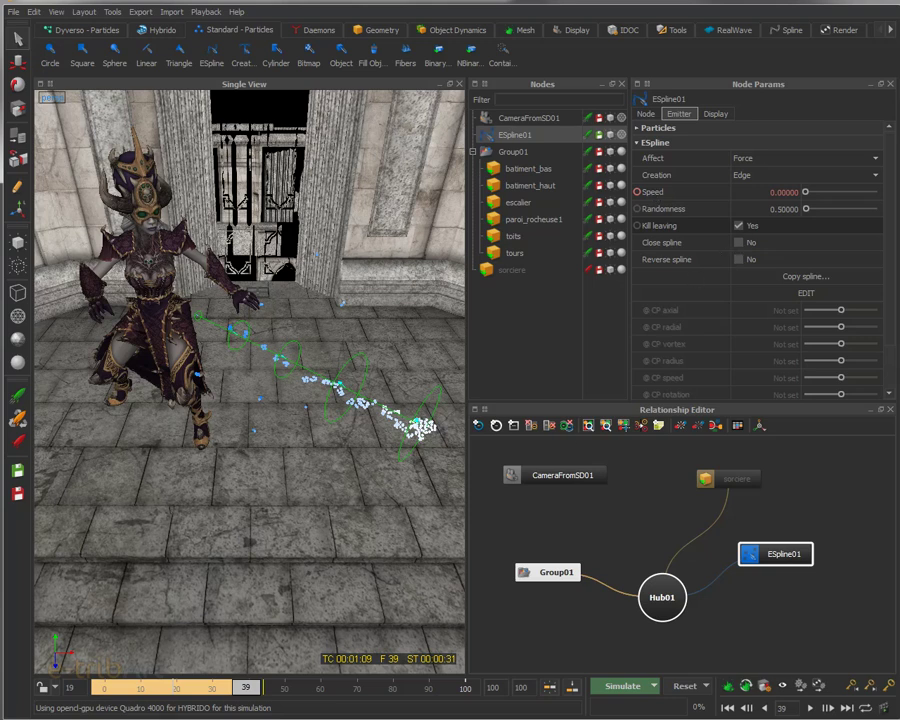
pyautogui.click(752, 708)
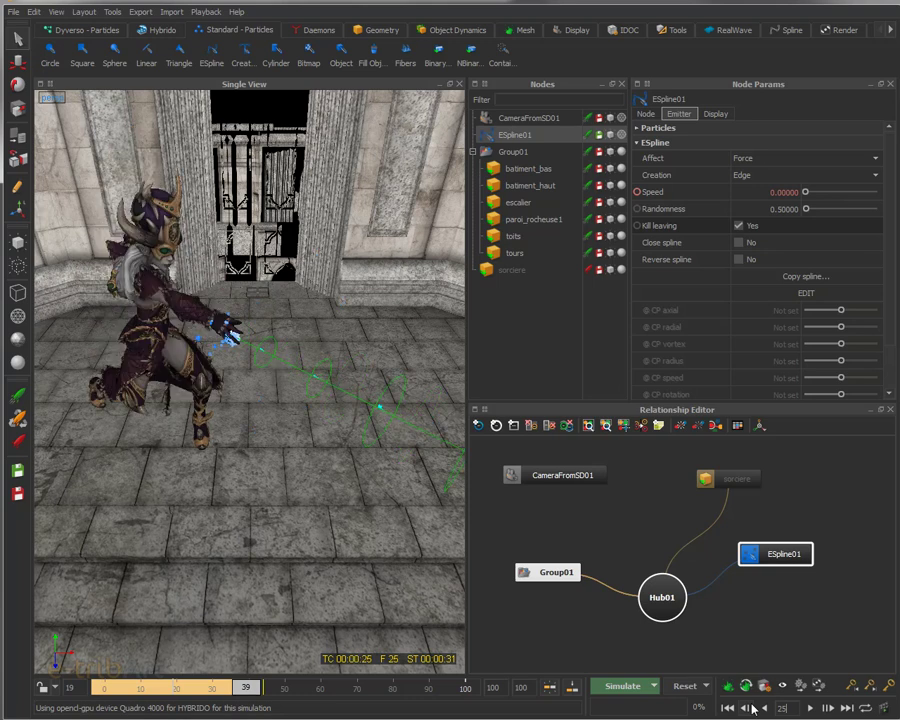